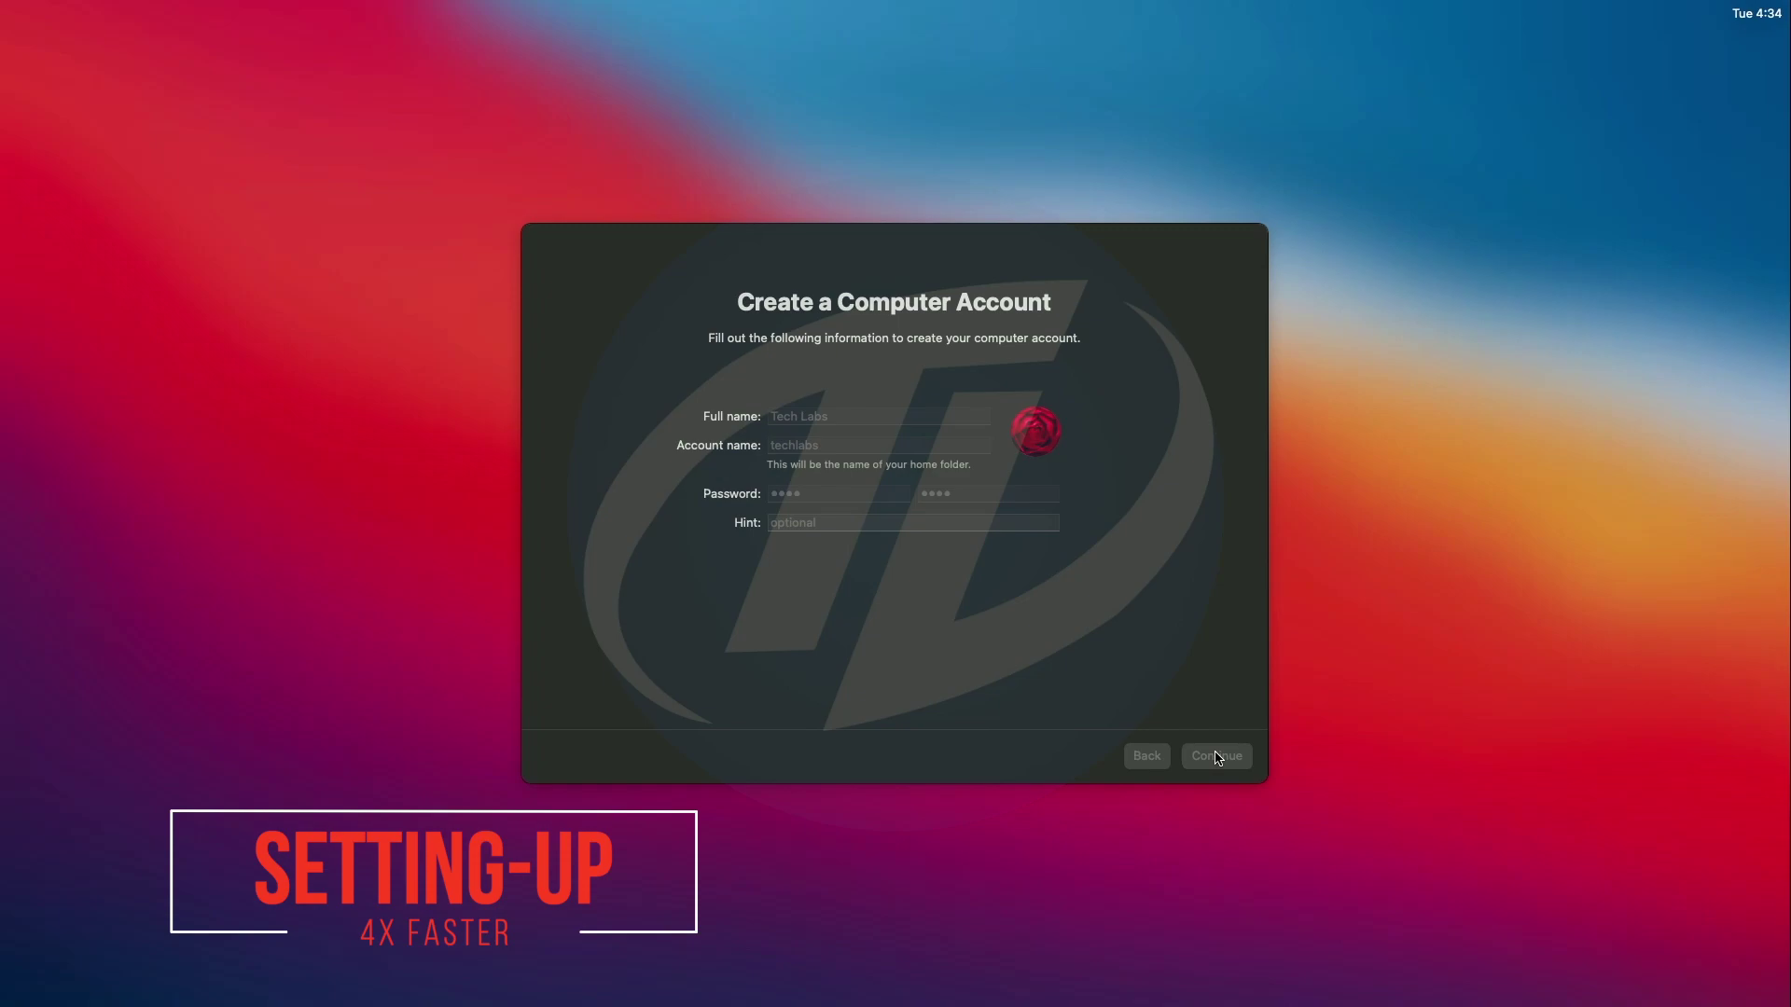
# Step: Create the computer account with the filled-in details and finish the remaining macOS setup screens, including Improve Siri & Dictation
pyautogui.click(1217, 756)
pyautogui.click(1217, 756)
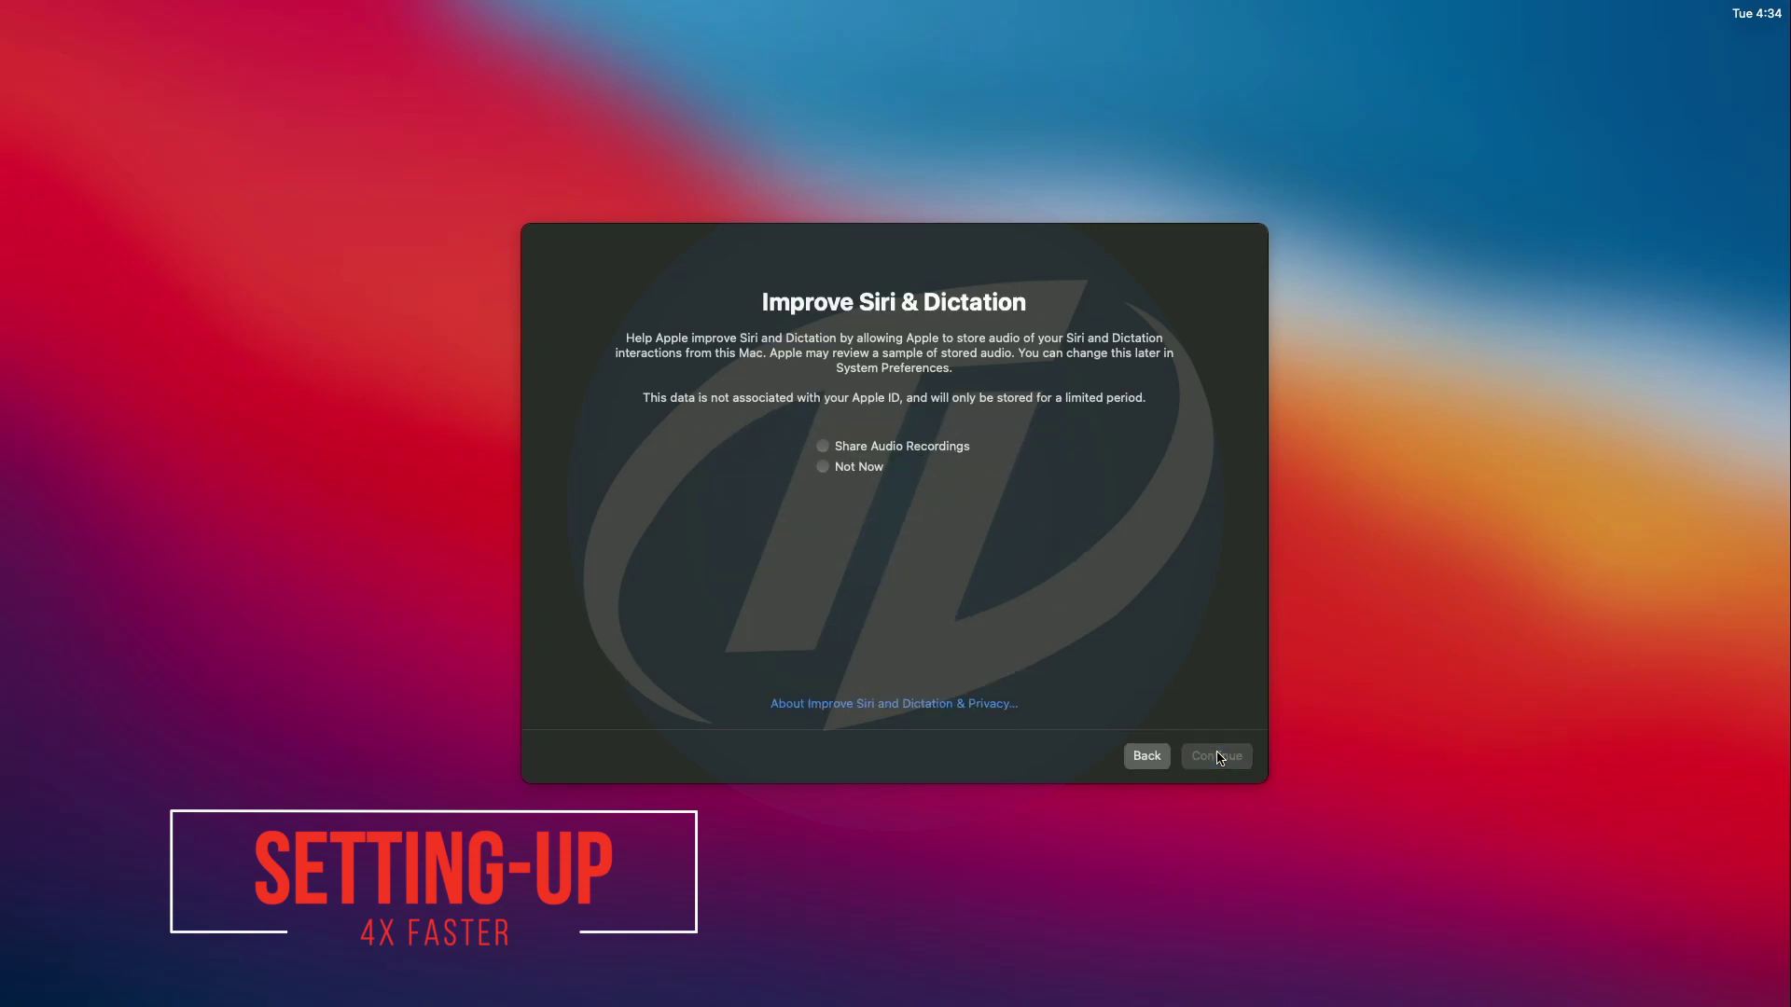
pyautogui.click(1217, 757)
pyautogui.click(1217, 757)
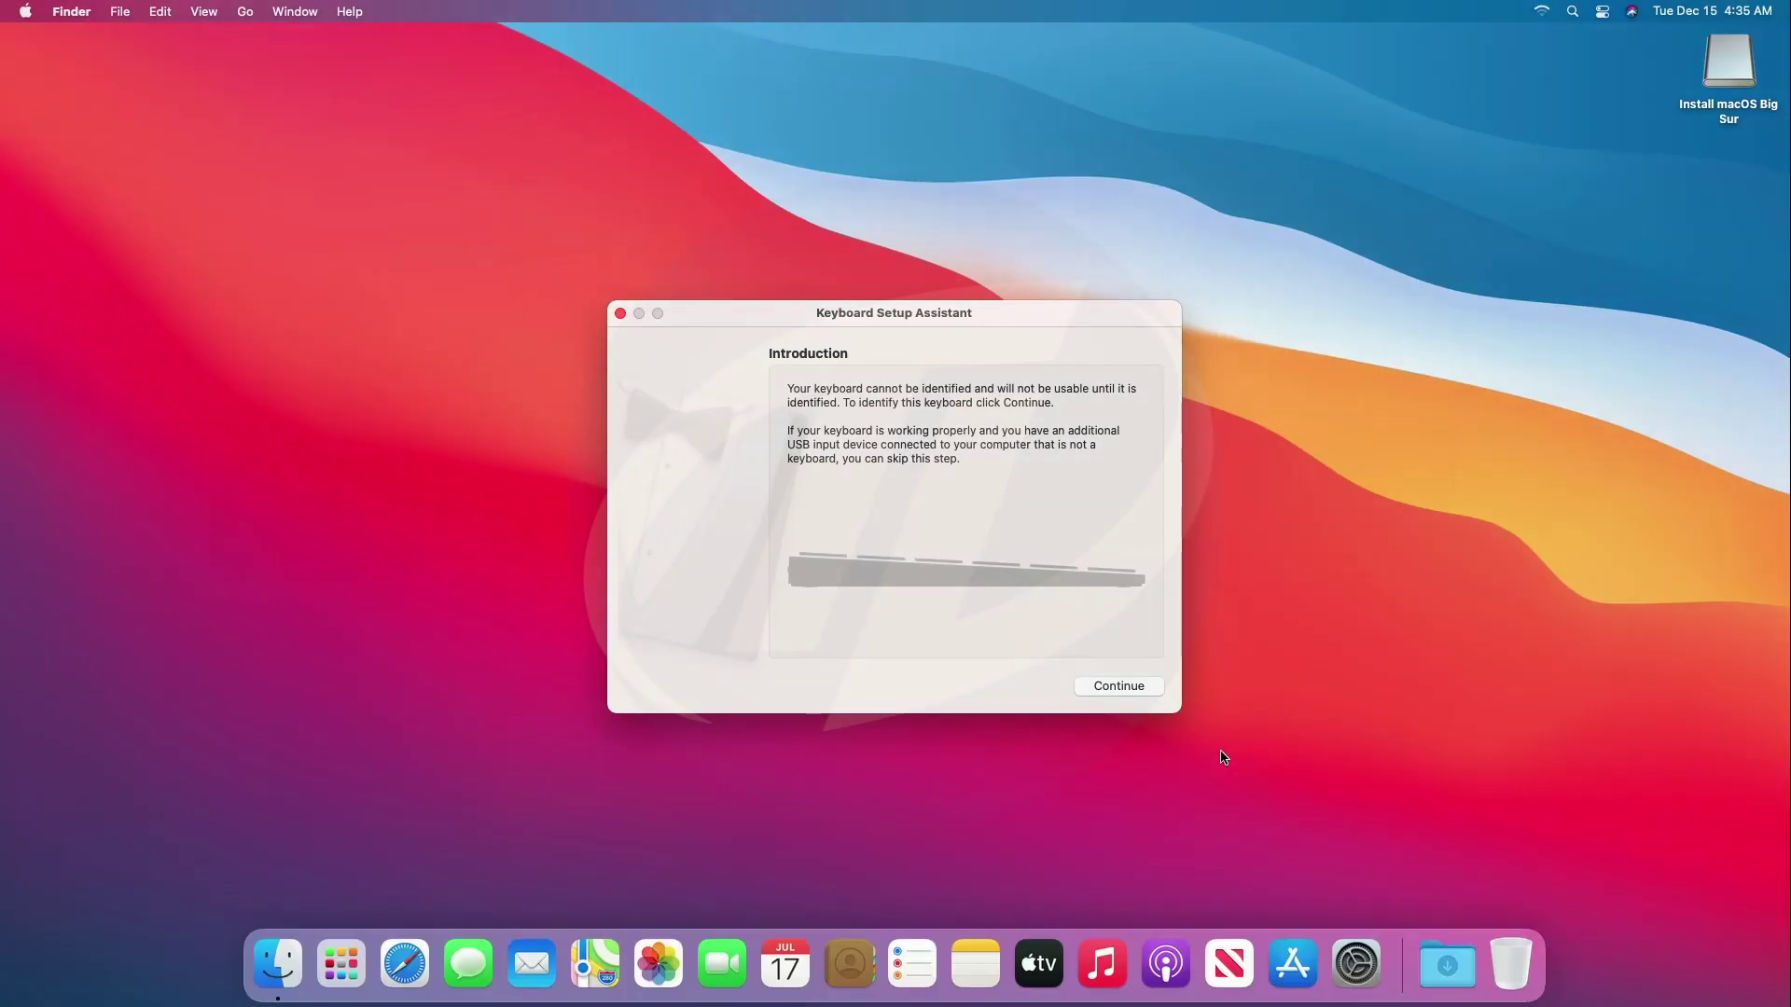
# Step: Identify the connected keyboard in Keyboard Setup Assistant and complete the assistant
pyautogui.click(1129, 685)
pyautogui.press('z')
pyautogui.click(1129, 683)
# Step: Set Finder's preferences to show hard disks on the desktop and close the preferences window
pyautogui.click(71, 12)
pyautogui.click(82, 69)
pyautogui.click(60, 152)
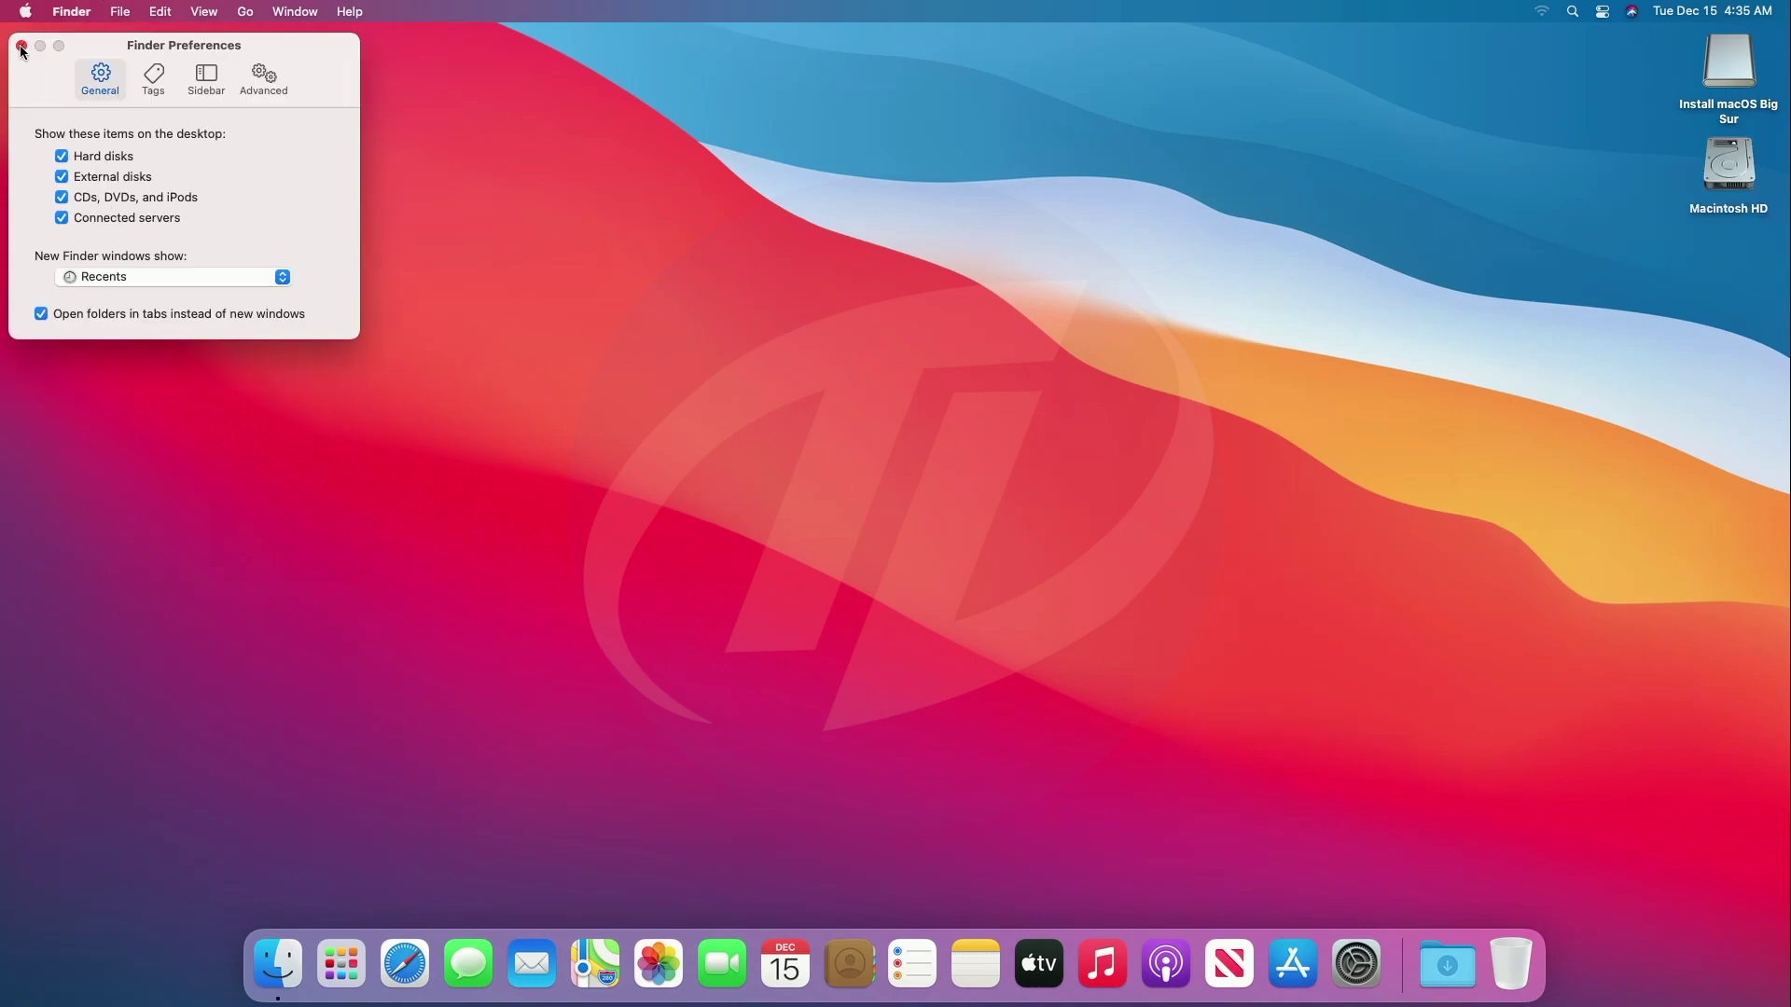
pyautogui.click(28, 40)
# Step: Copy OpenCore Configurator from the Install macOS Big Sur volume to the desktop and close the volume's window
pyautogui.doubleClick(1730, 172)
pyautogui.moveTo(805, 240); pyautogui.dragTo(830, 131)
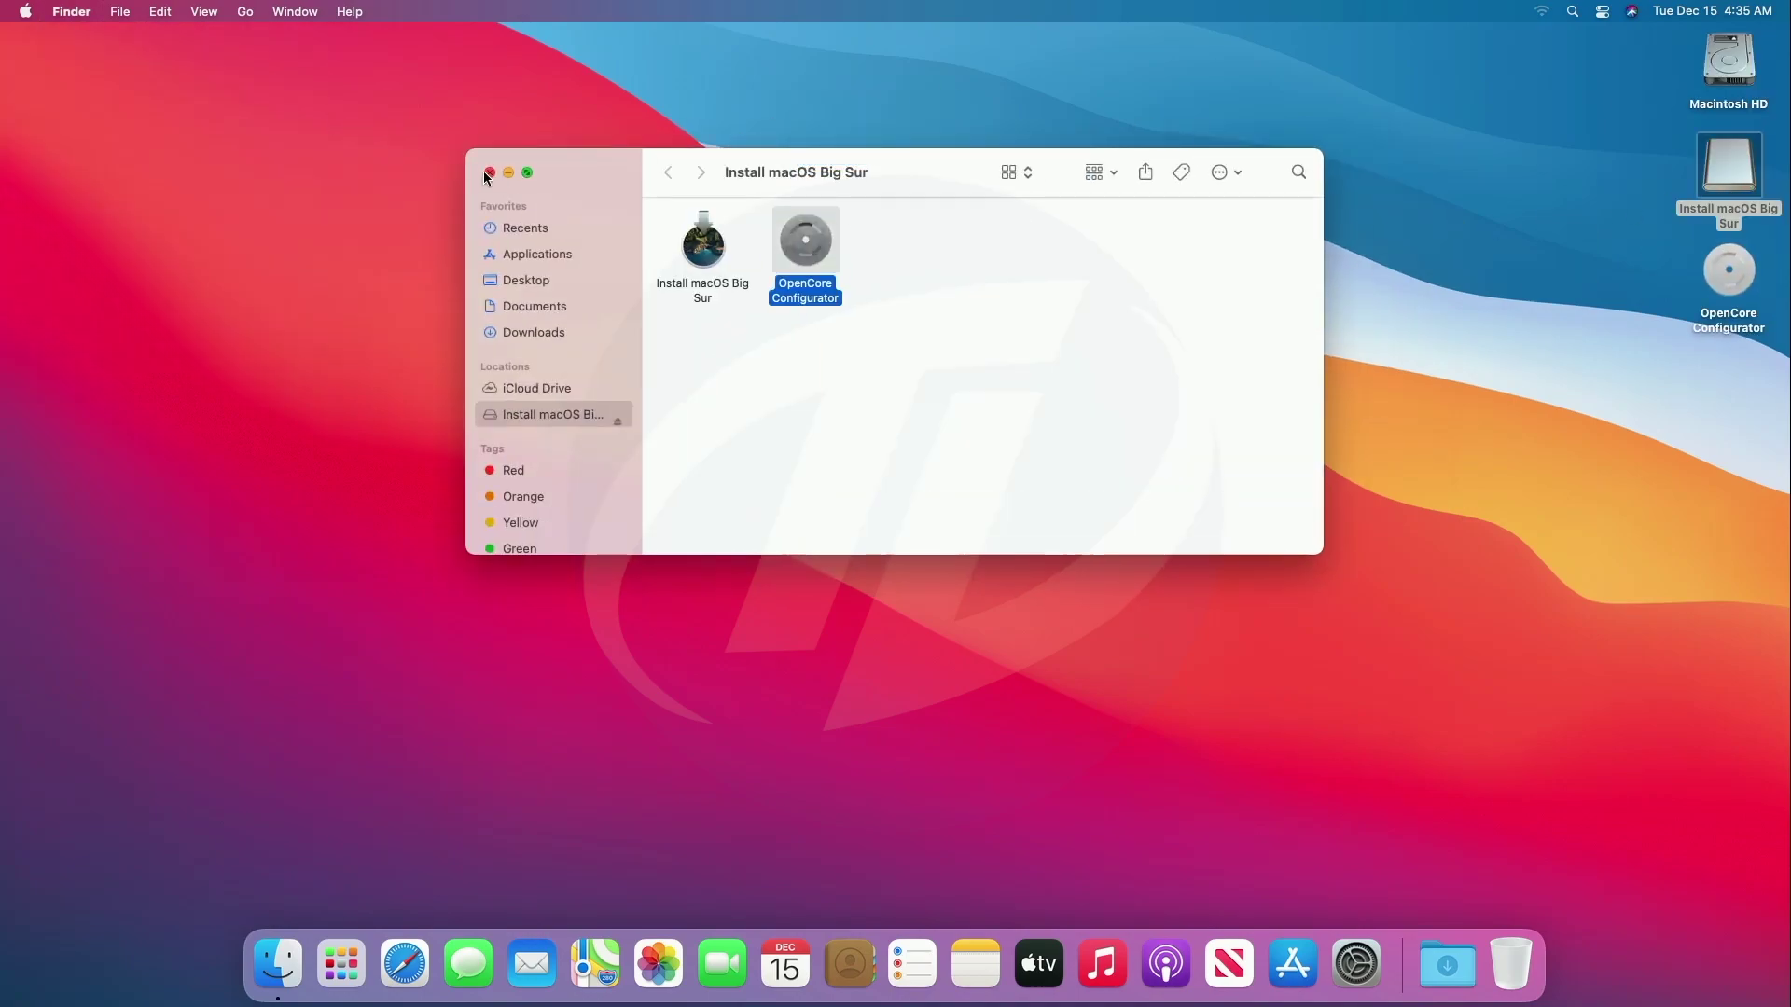
pyautogui.click(487, 173)
# Step: Use OpenCore Configurator to mount the EFI partitions of the Ultra Fit drive (disk0s1) and the GIGABYTE drive (disk1s1), and quit it
pyautogui.doubleClick(1721, 276)
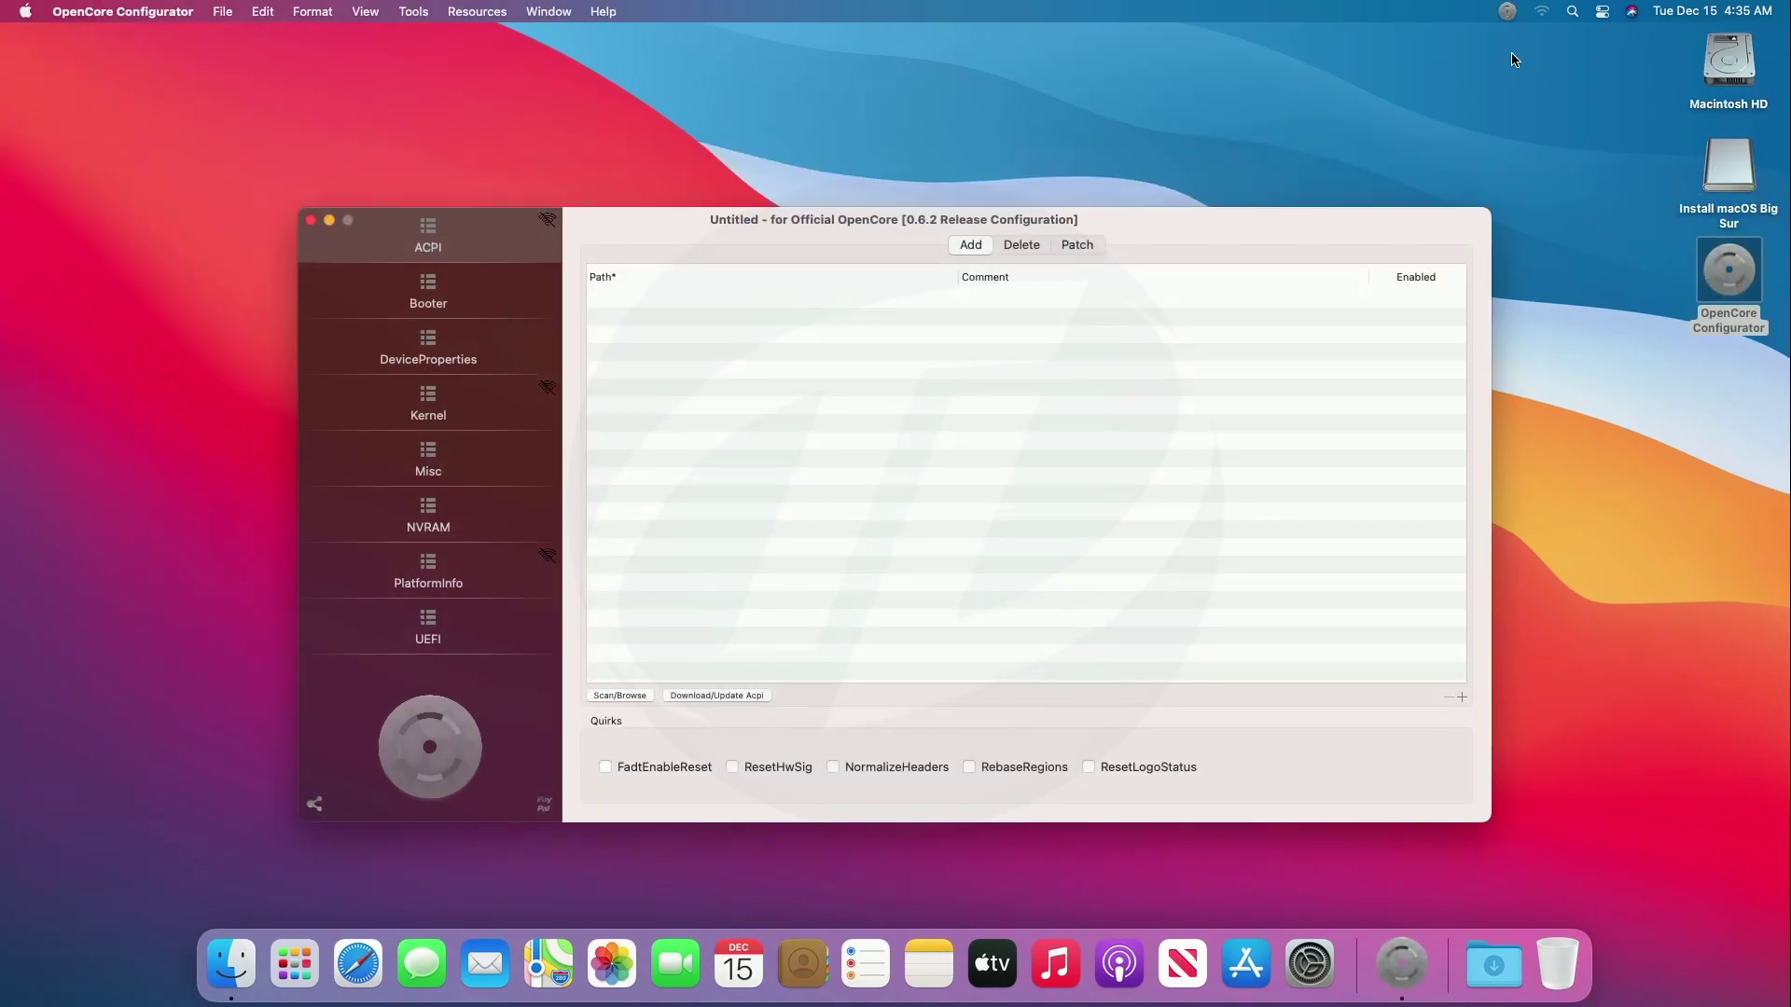
pyautogui.click(1507, 11)
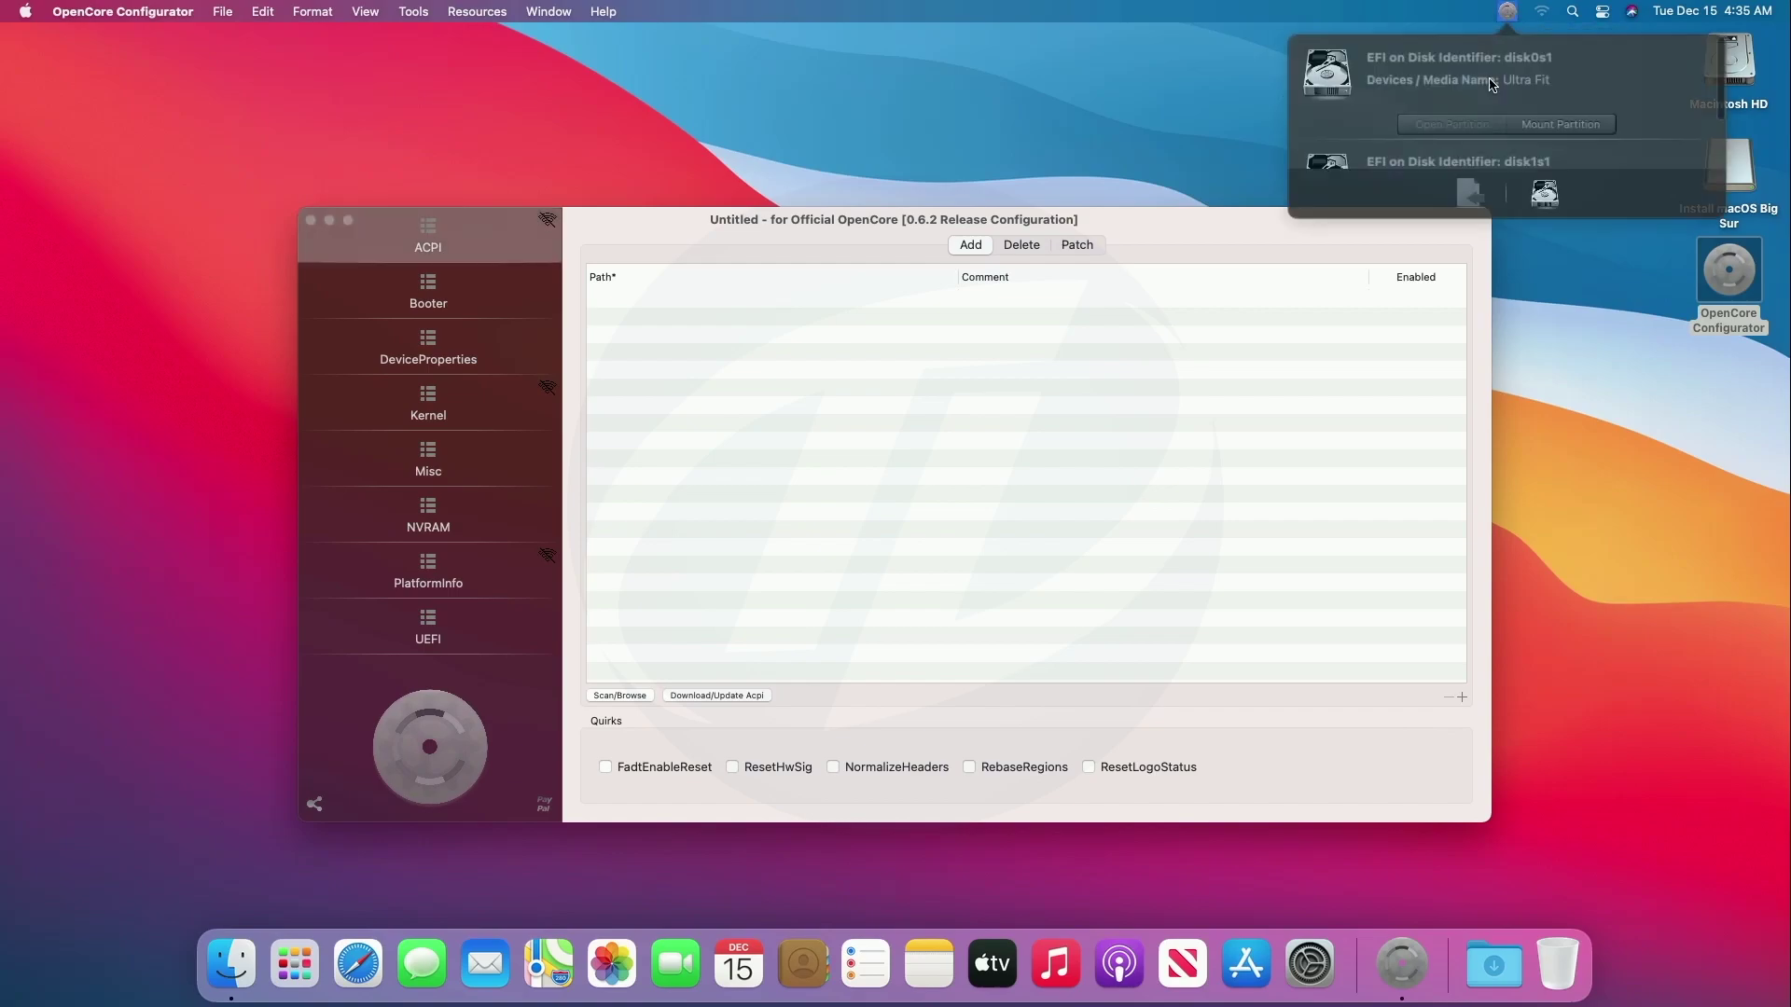
pyautogui.click(1576, 120)
pyautogui.press('Return')
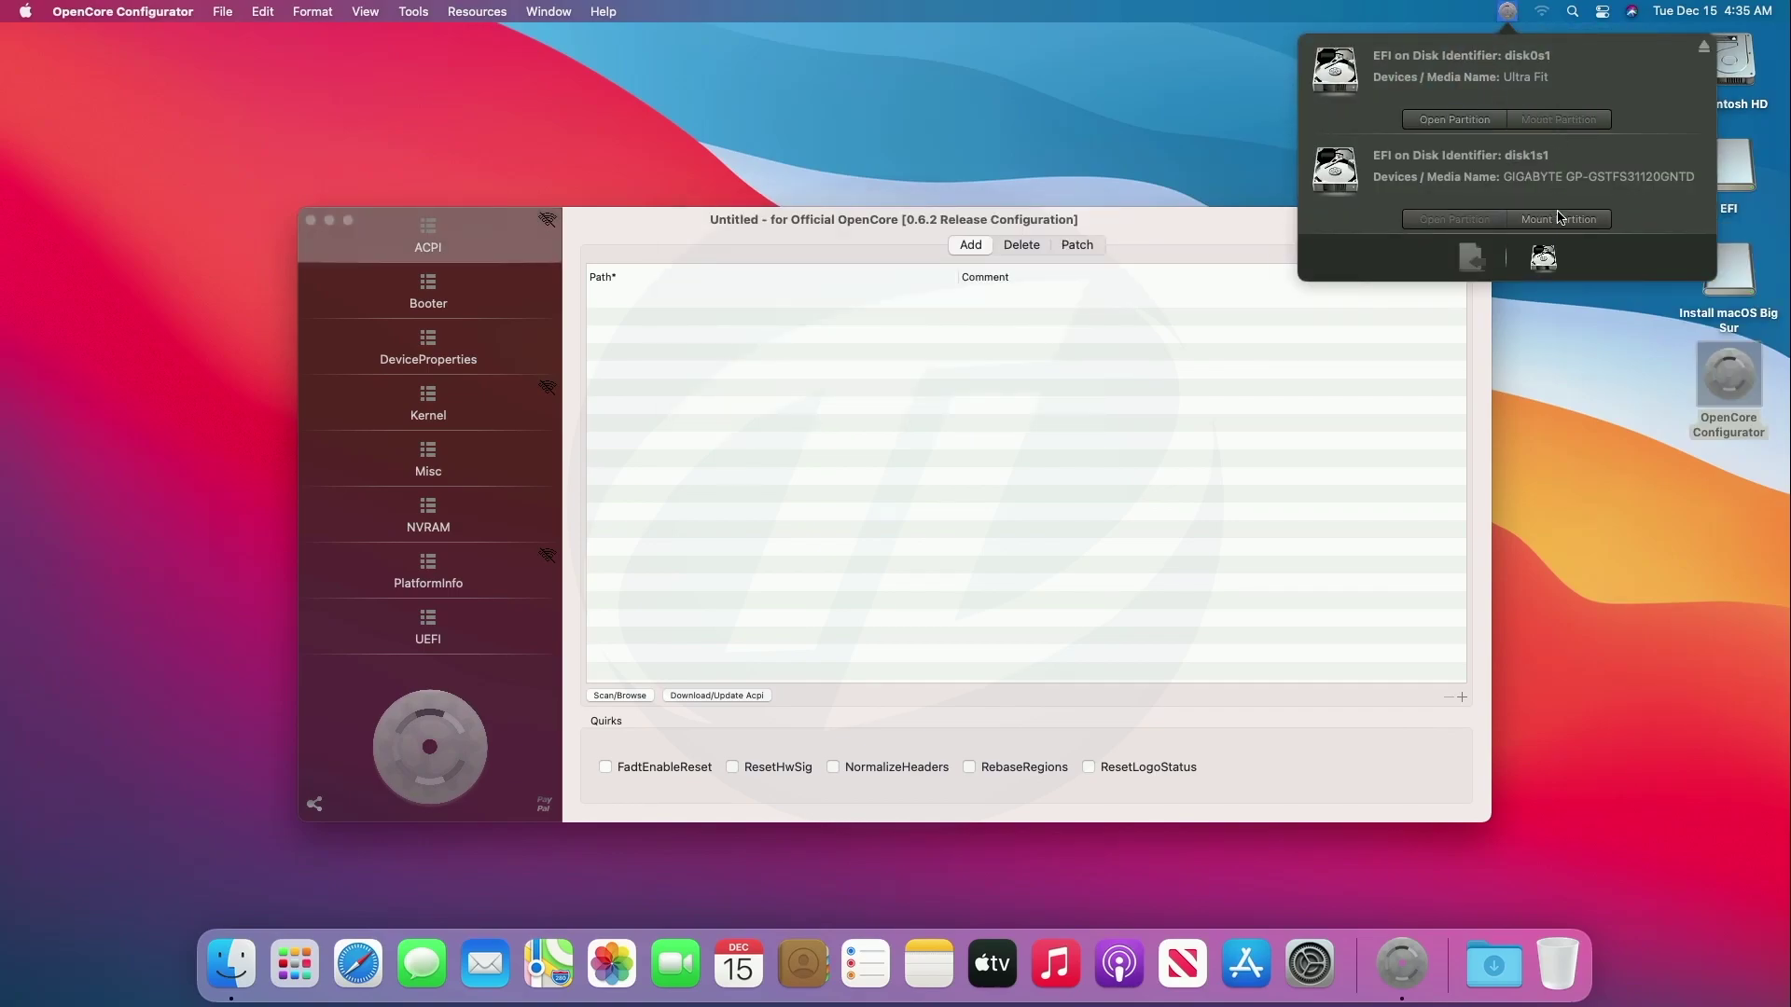
pyautogui.click(1559, 218)
pyautogui.click(100, 12)
pyautogui.click(112, 262)
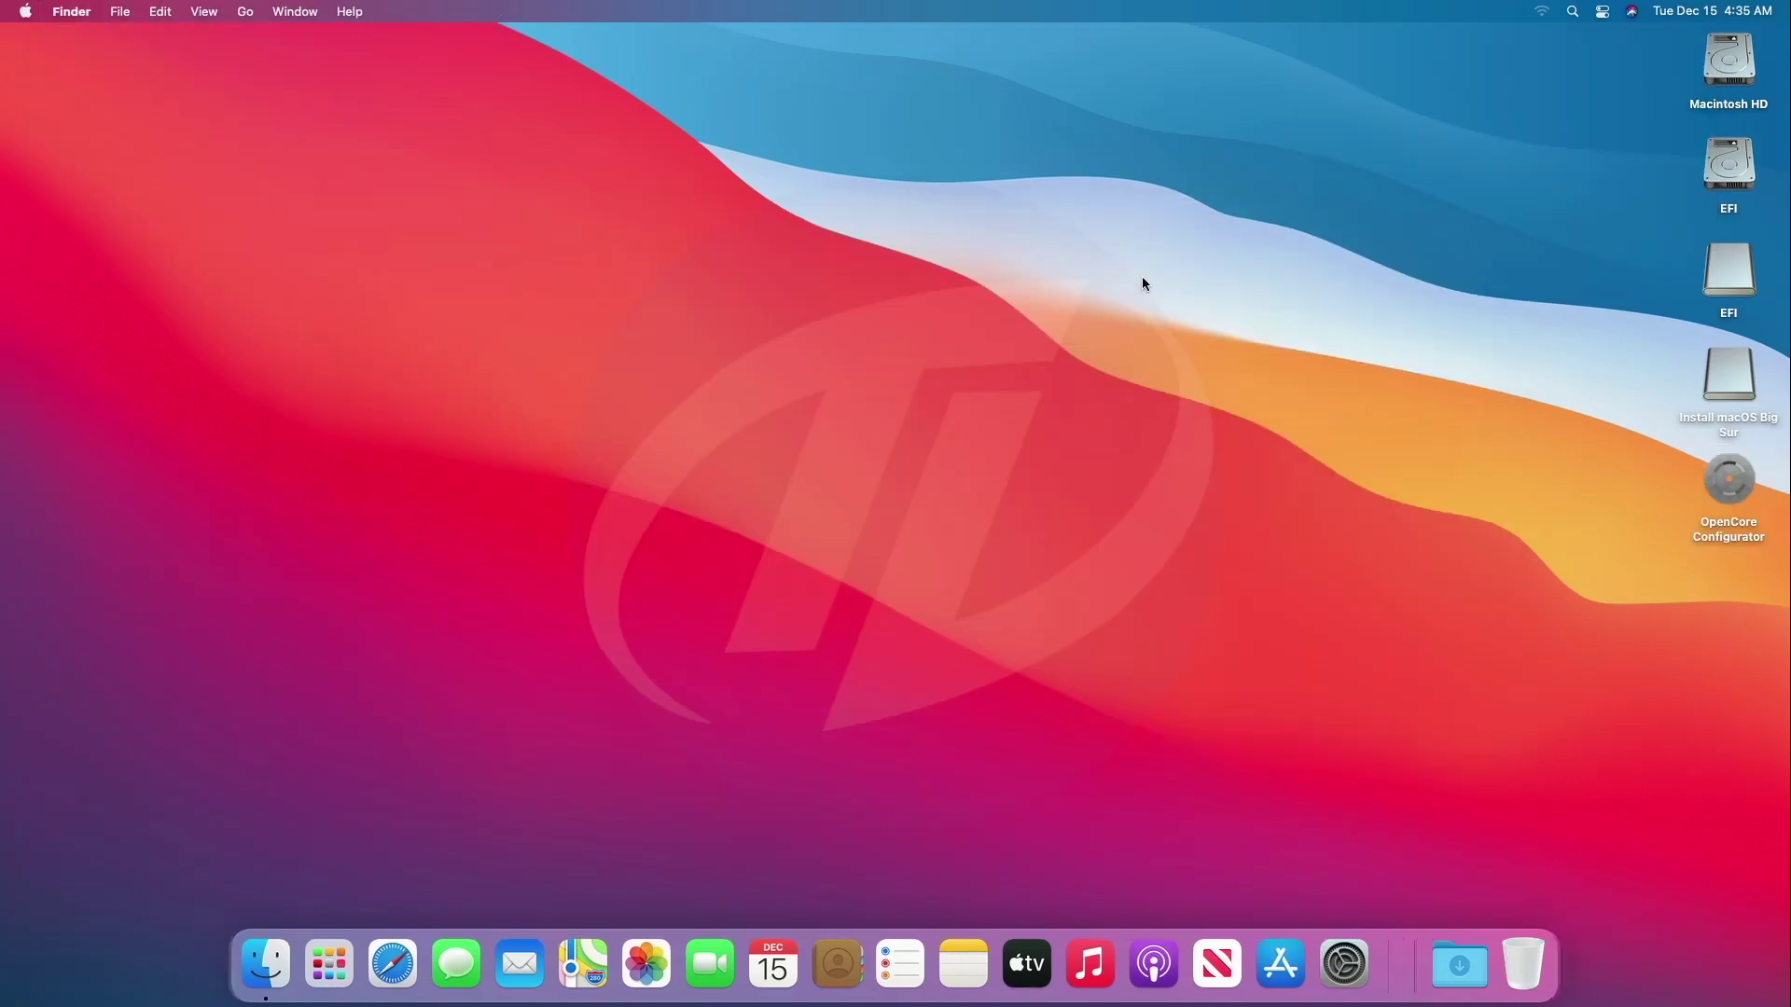
# Step: Copy the EFI folder from the USB drive's EFI partition into the internal drive's EFI partition
pyautogui.click(1739, 287)
pyautogui.doubleClick(1739, 287)
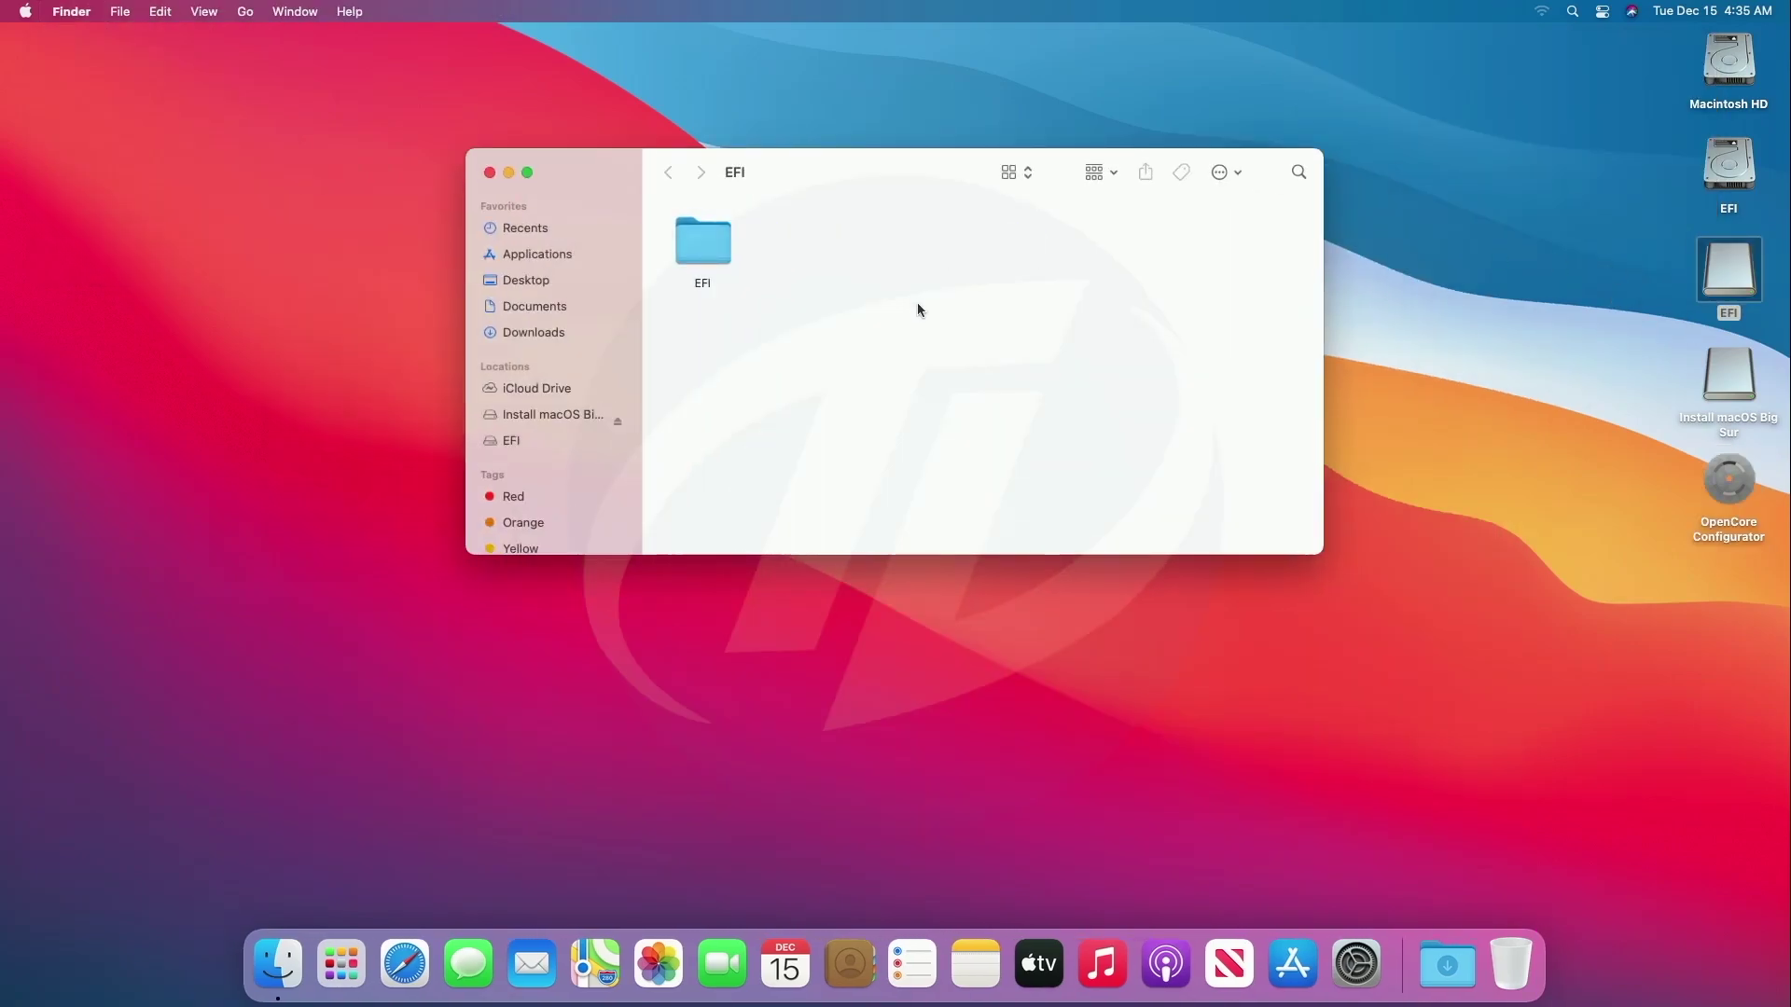
pyautogui.press('super+a')
pyautogui.click(489, 171)
pyautogui.click(1507, 320)
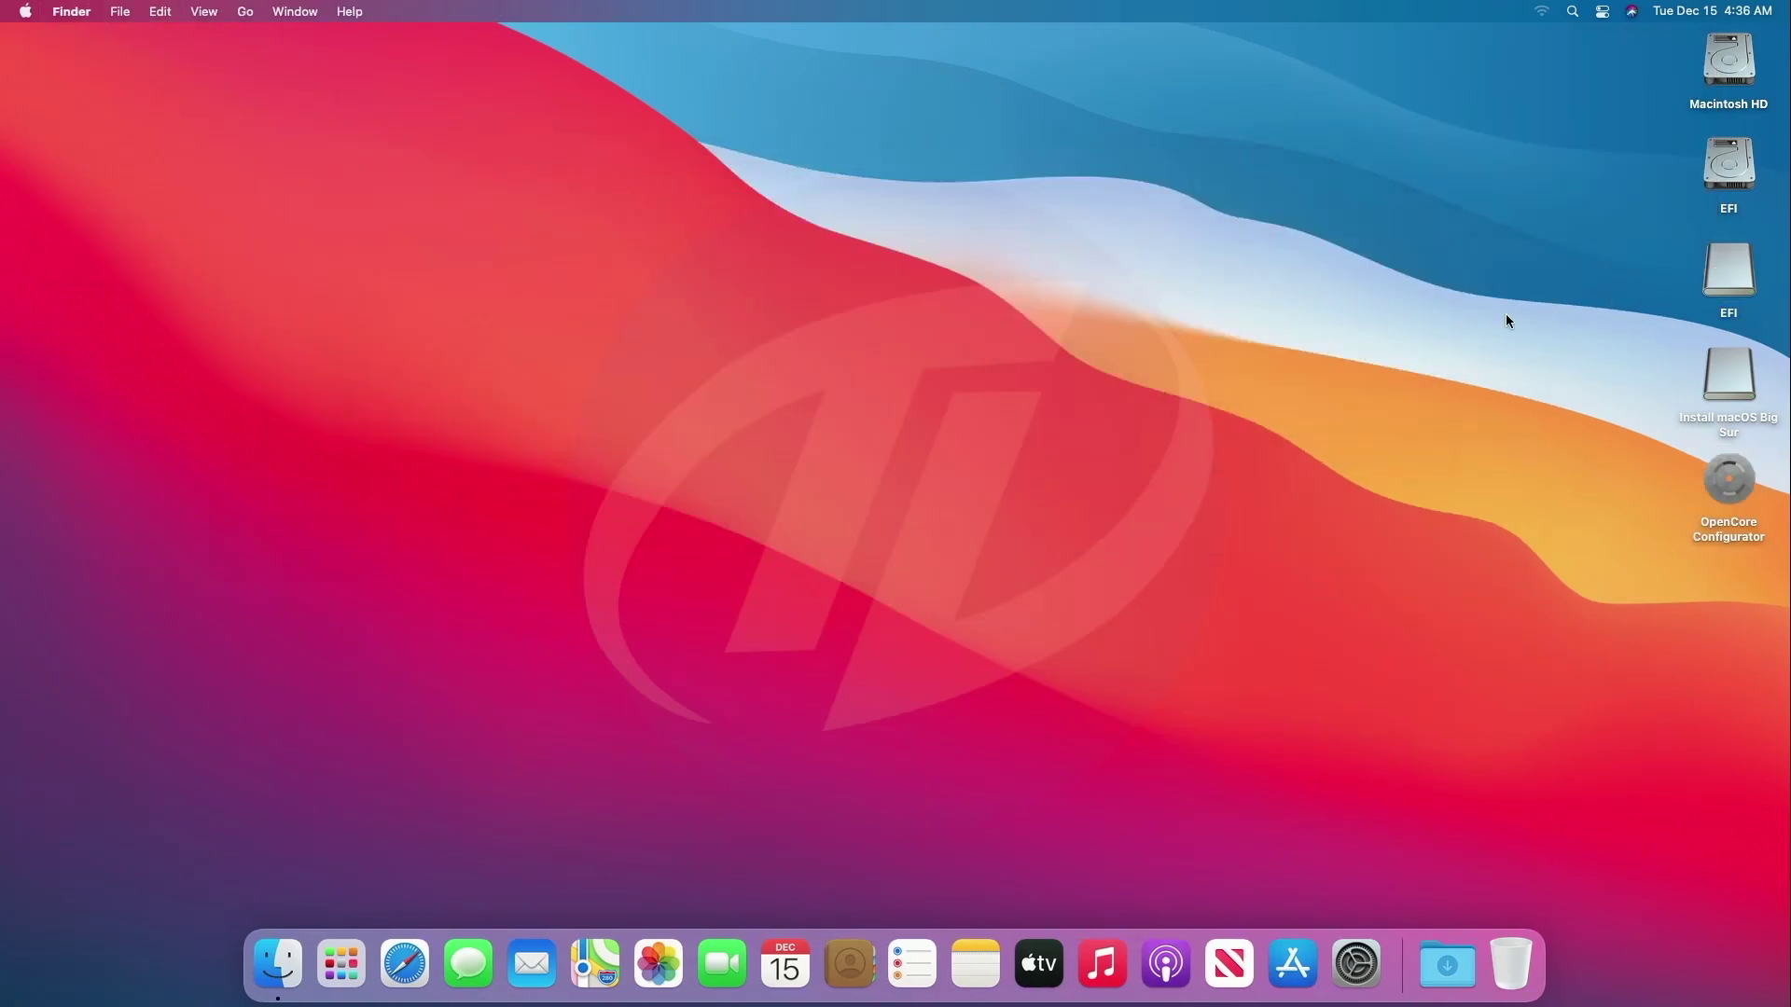
pyautogui.doubleClick(1730, 168)
pyautogui.press('super+v')
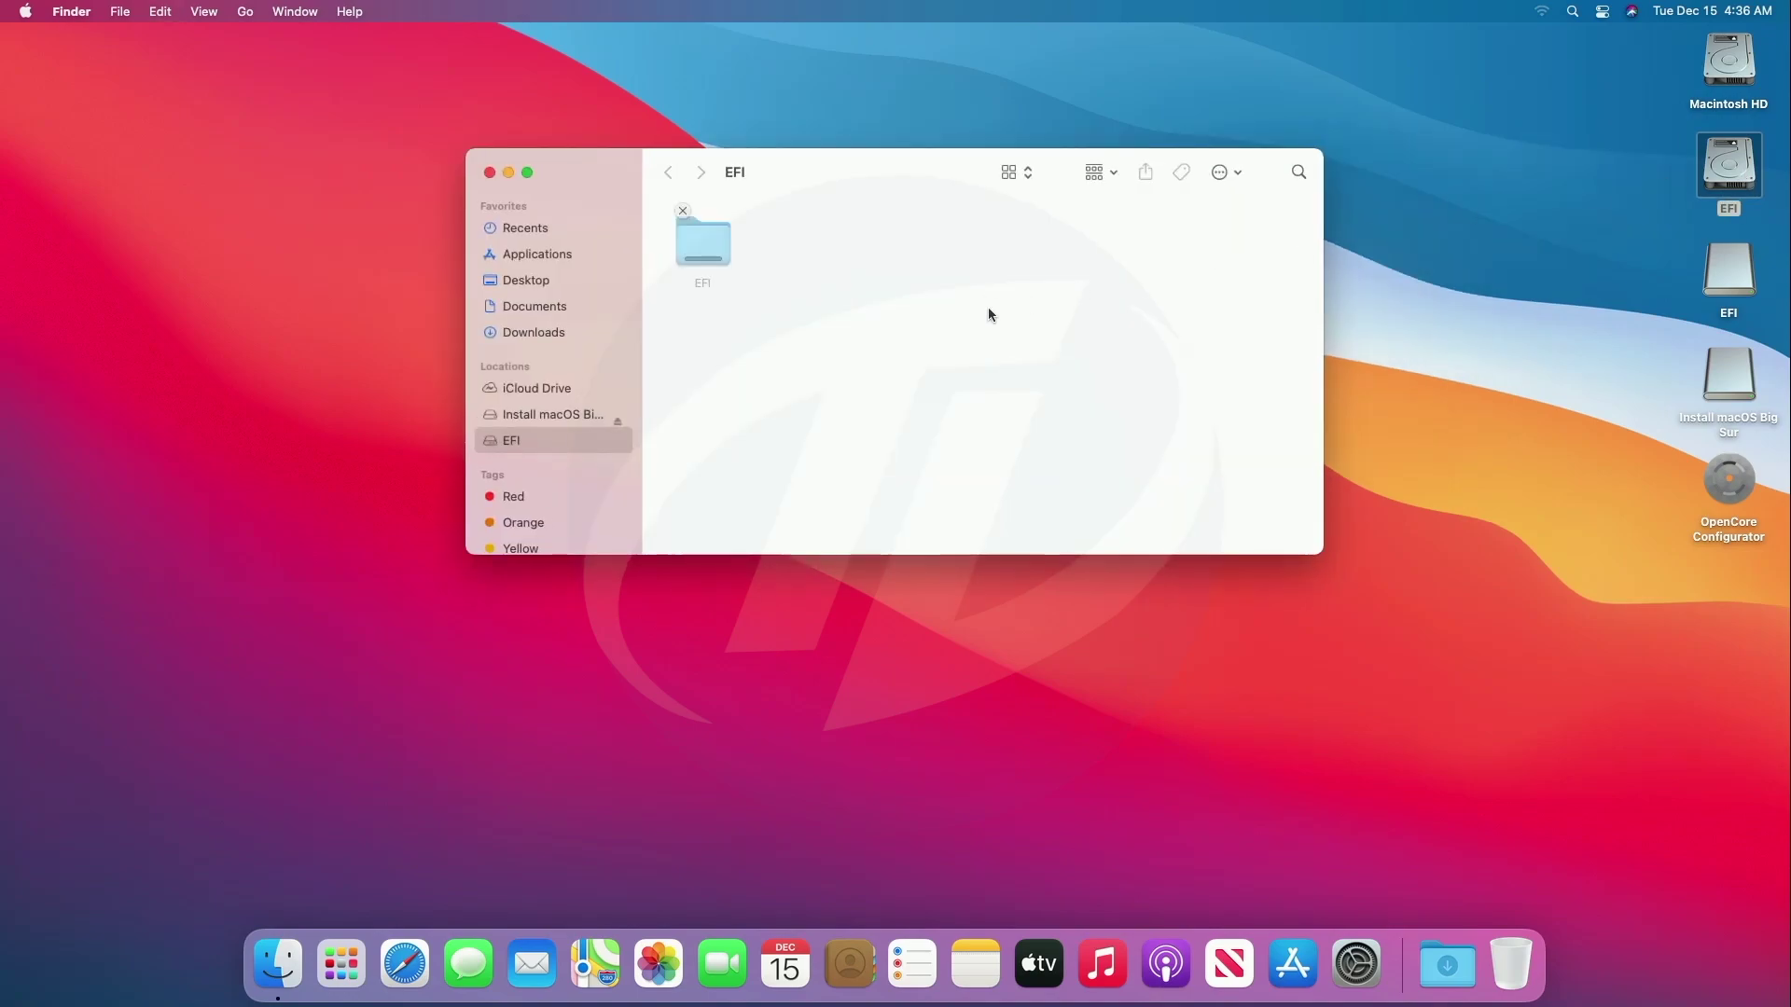
pyautogui.click(489, 172)
# Step: Eject both EFI volumes and the Install macOS Big Sur volume from the desktop
pyautogui.click(1528, 398)
pyautogui.rightClick(1725, 362)
pyautogui.click(1548, 404)
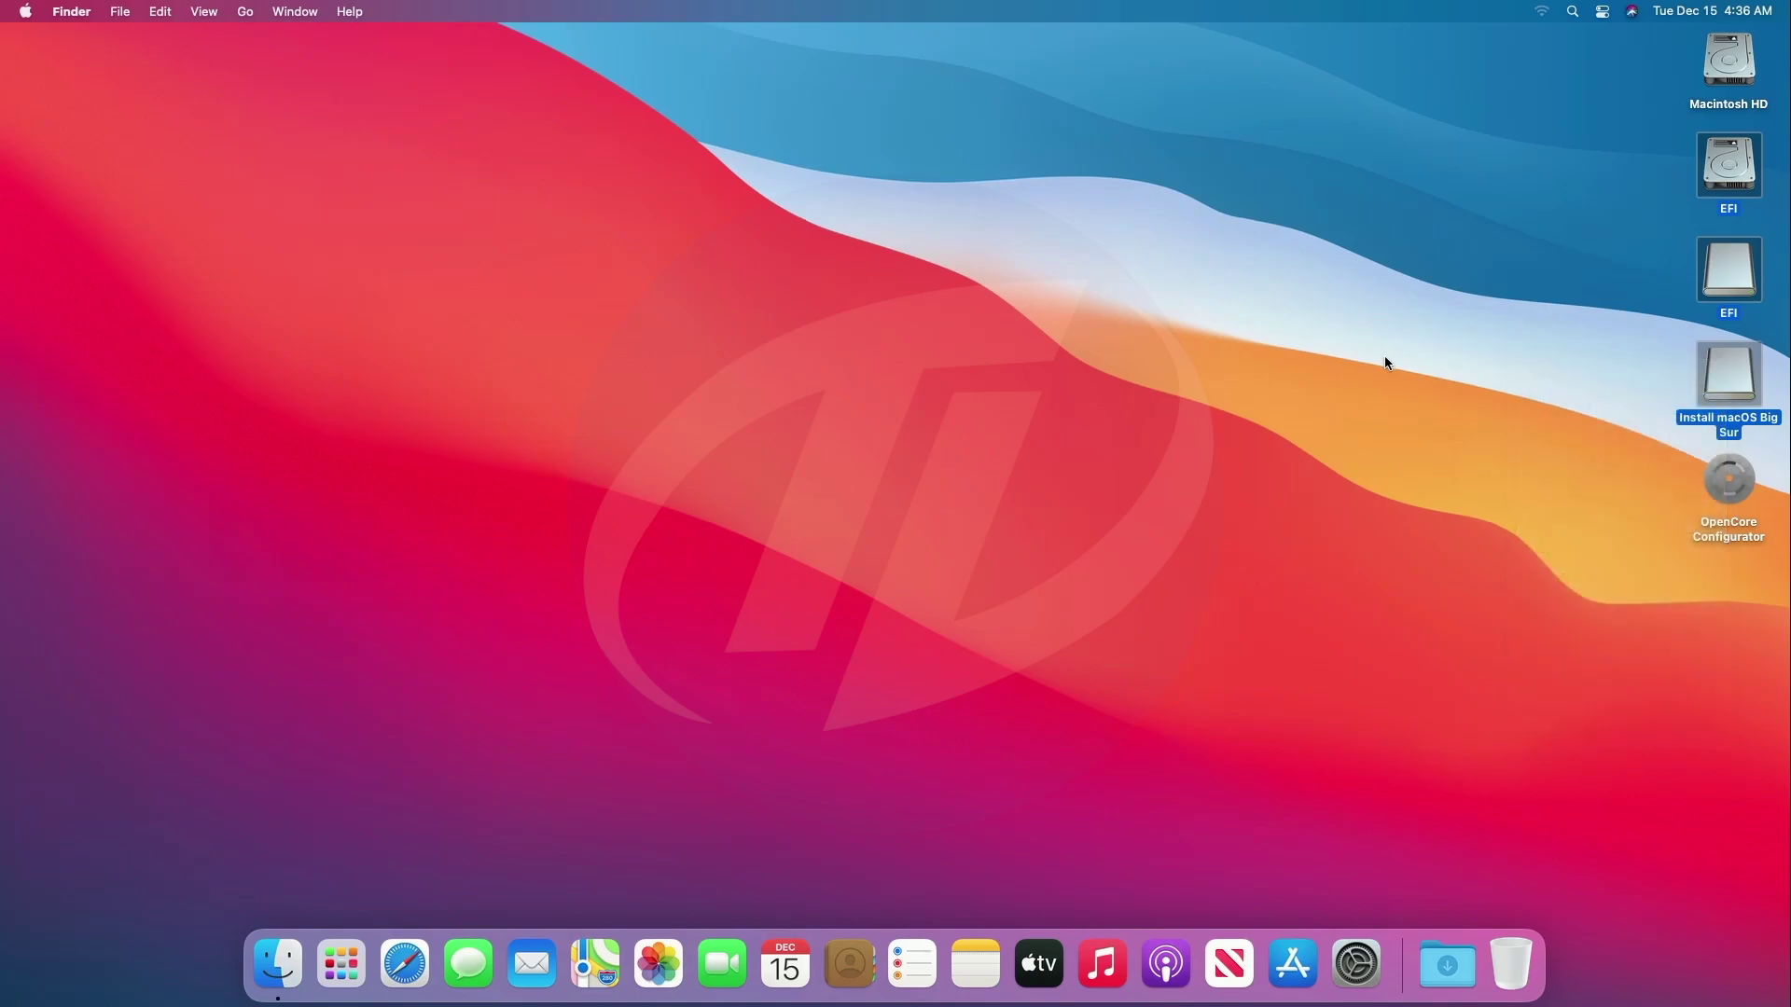
# Step: Shut down the Mac without reopening windows at the next login
pyautogui.click(25, 11)
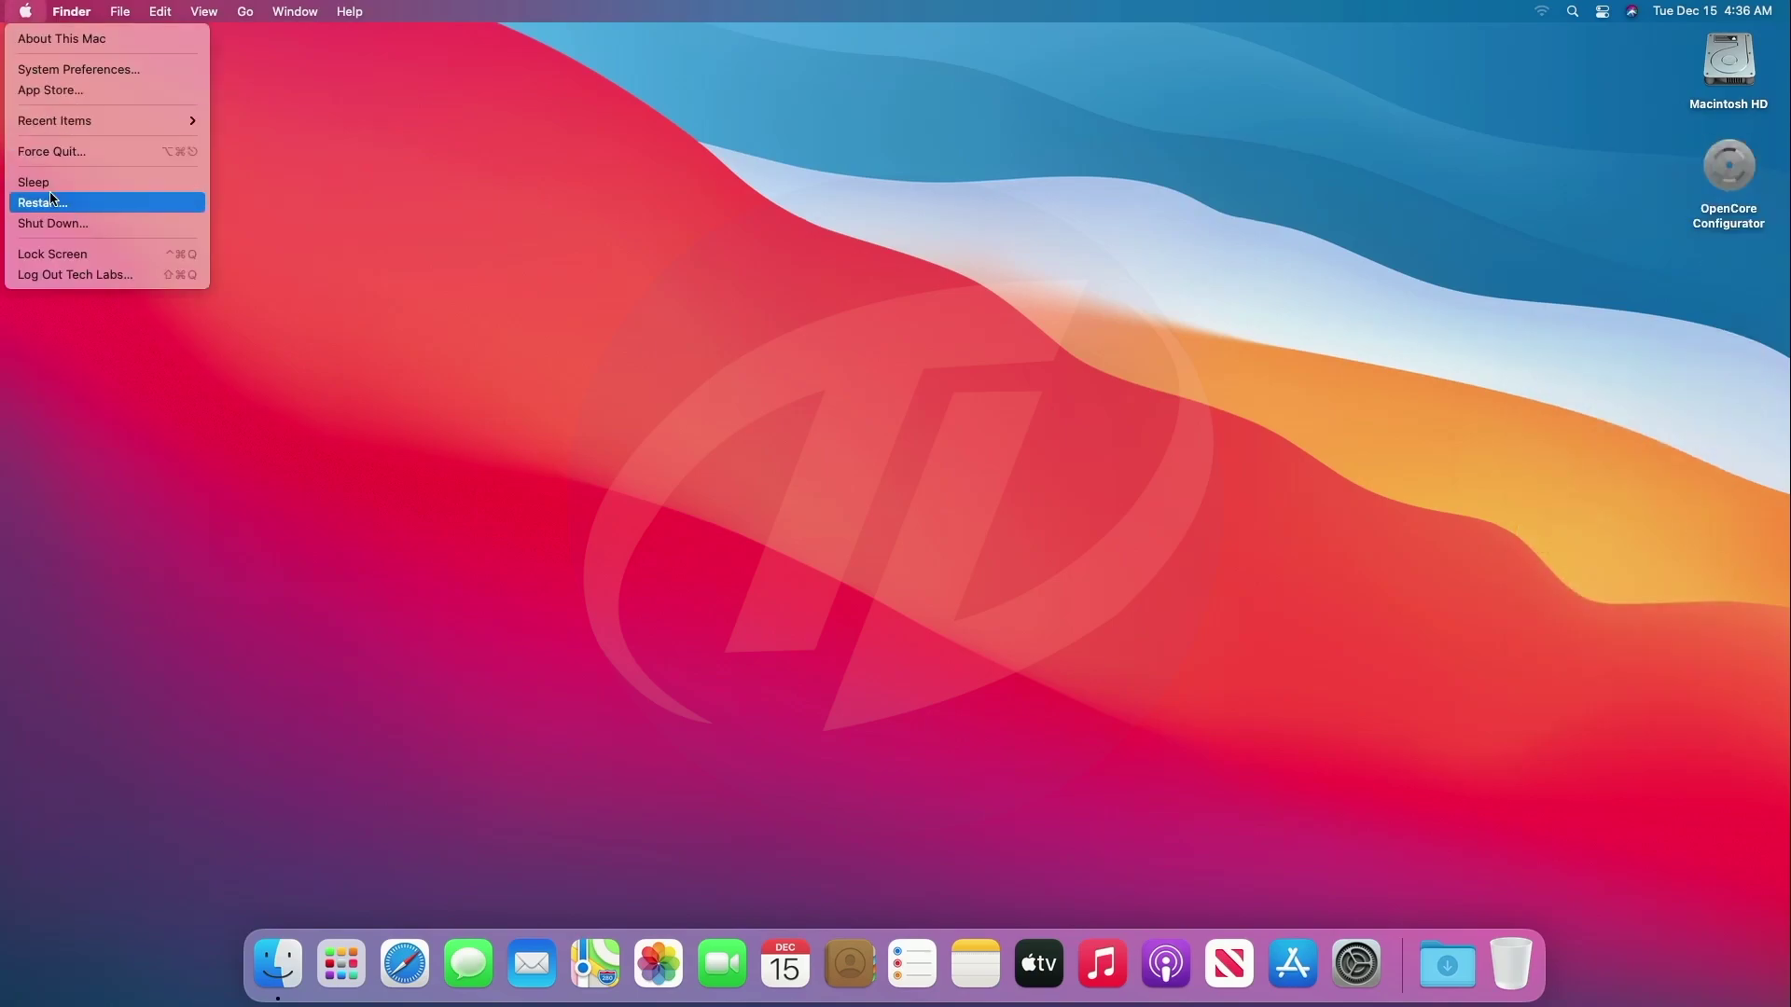
pyautogui.click(56, 220)
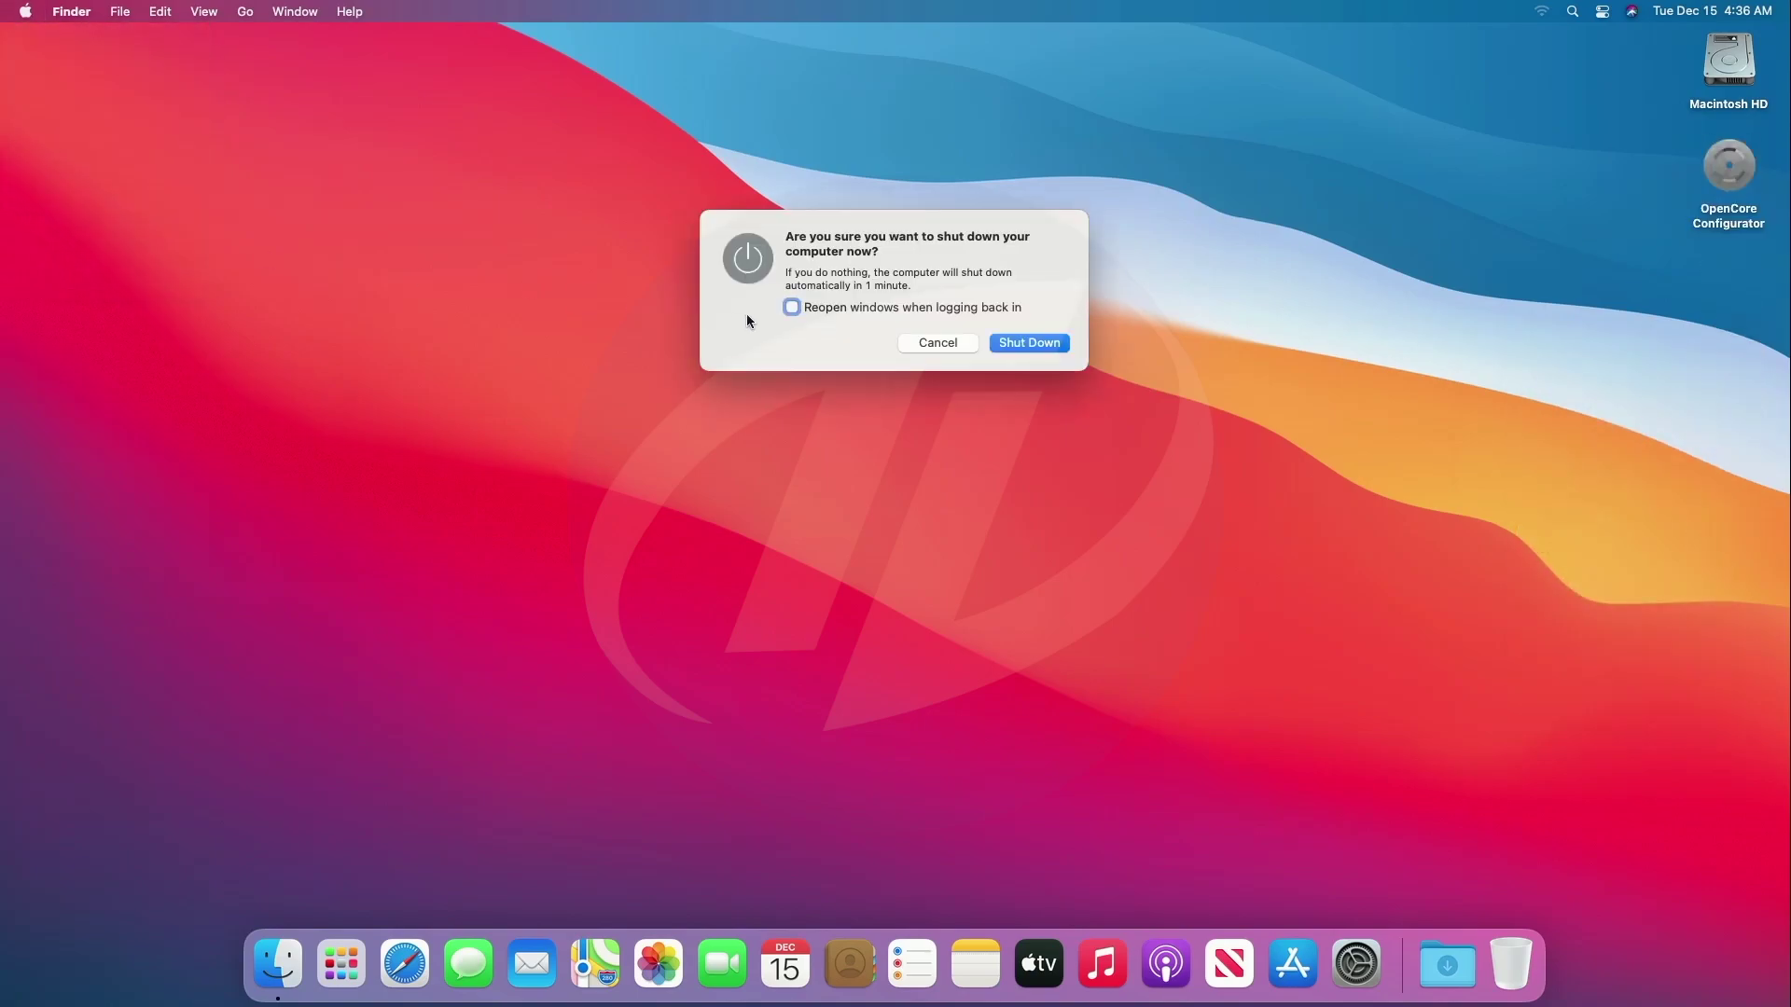
pyautogui.click(1017, 345)
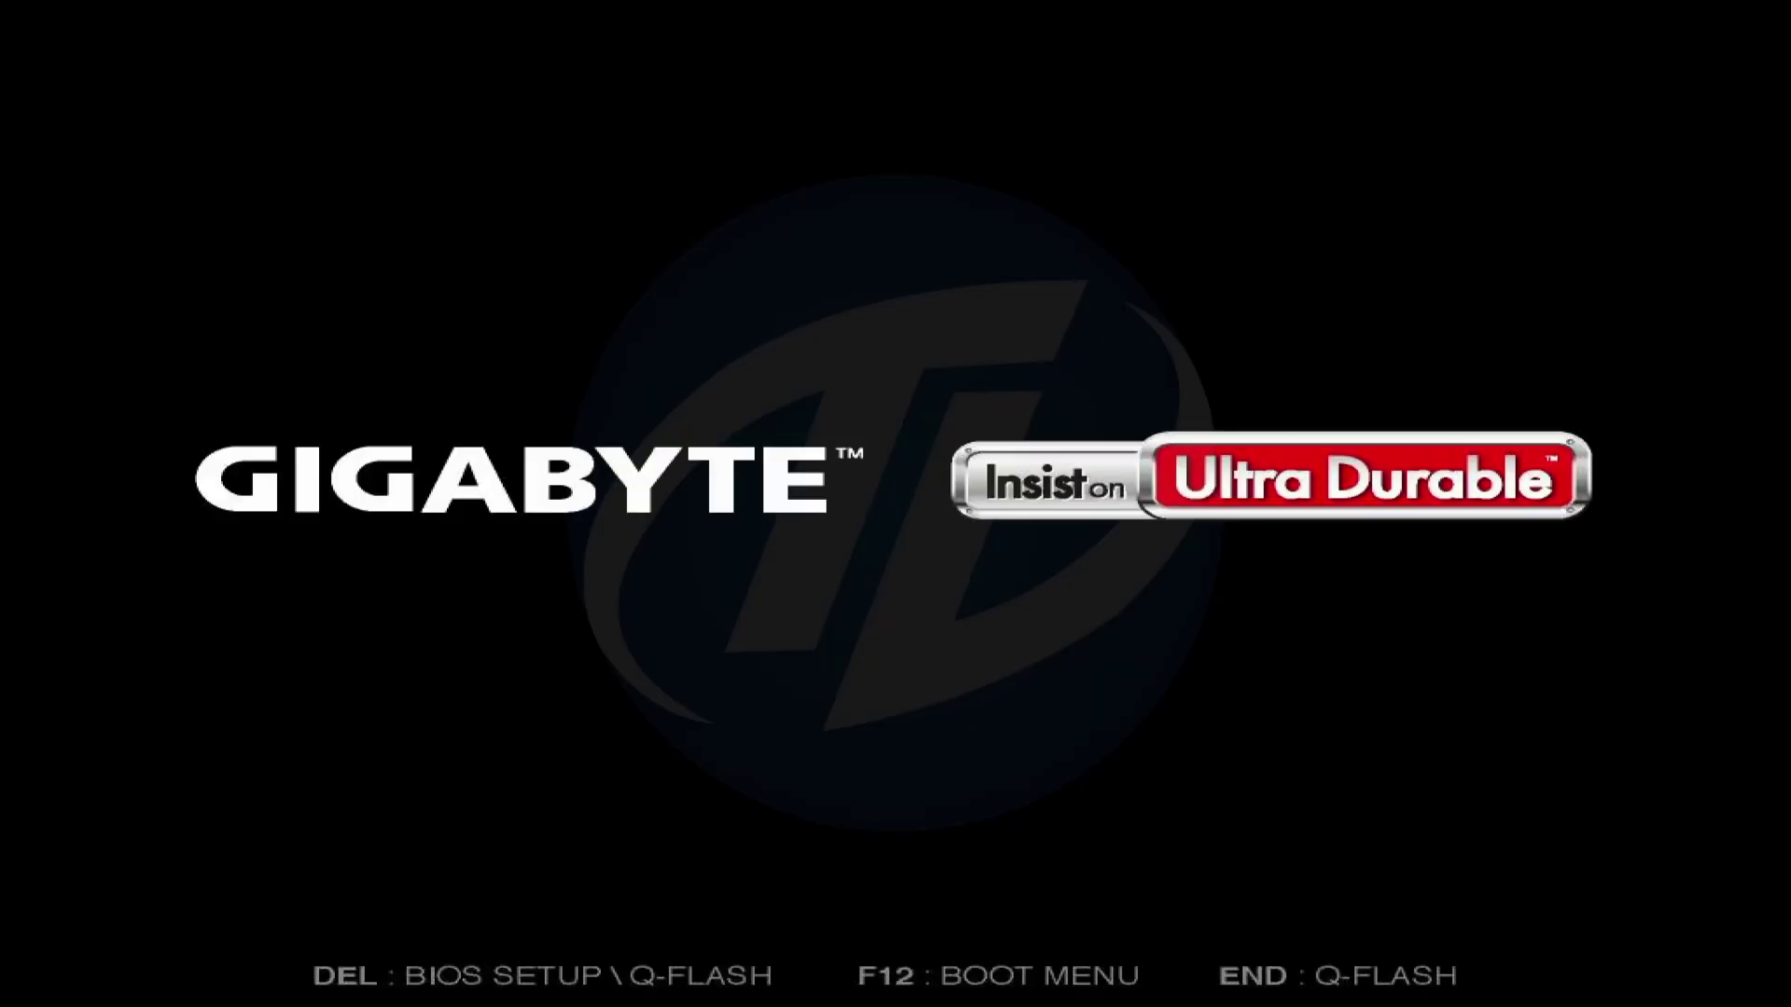
# Step: Boot from UEFI: SanDisk, Partition 1 and start the Windows installation with English (United States) and the US keyboard
pyautogui.press('F12')
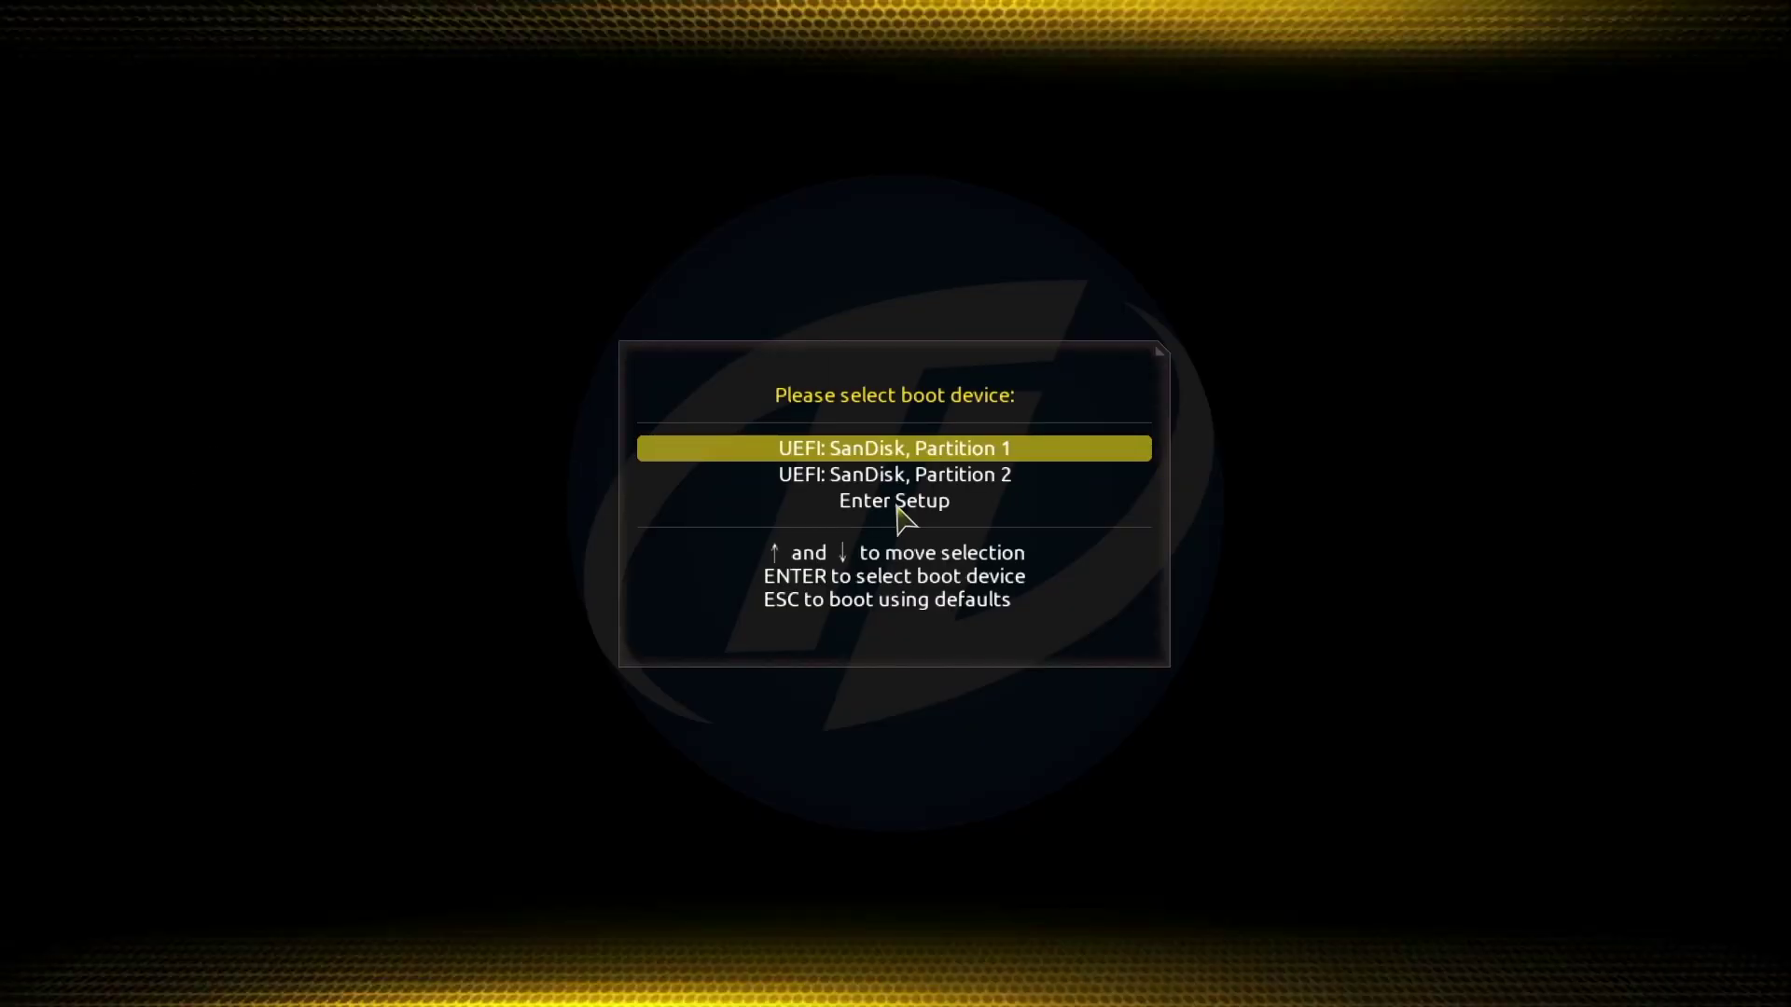
pyautogui.press('Return')
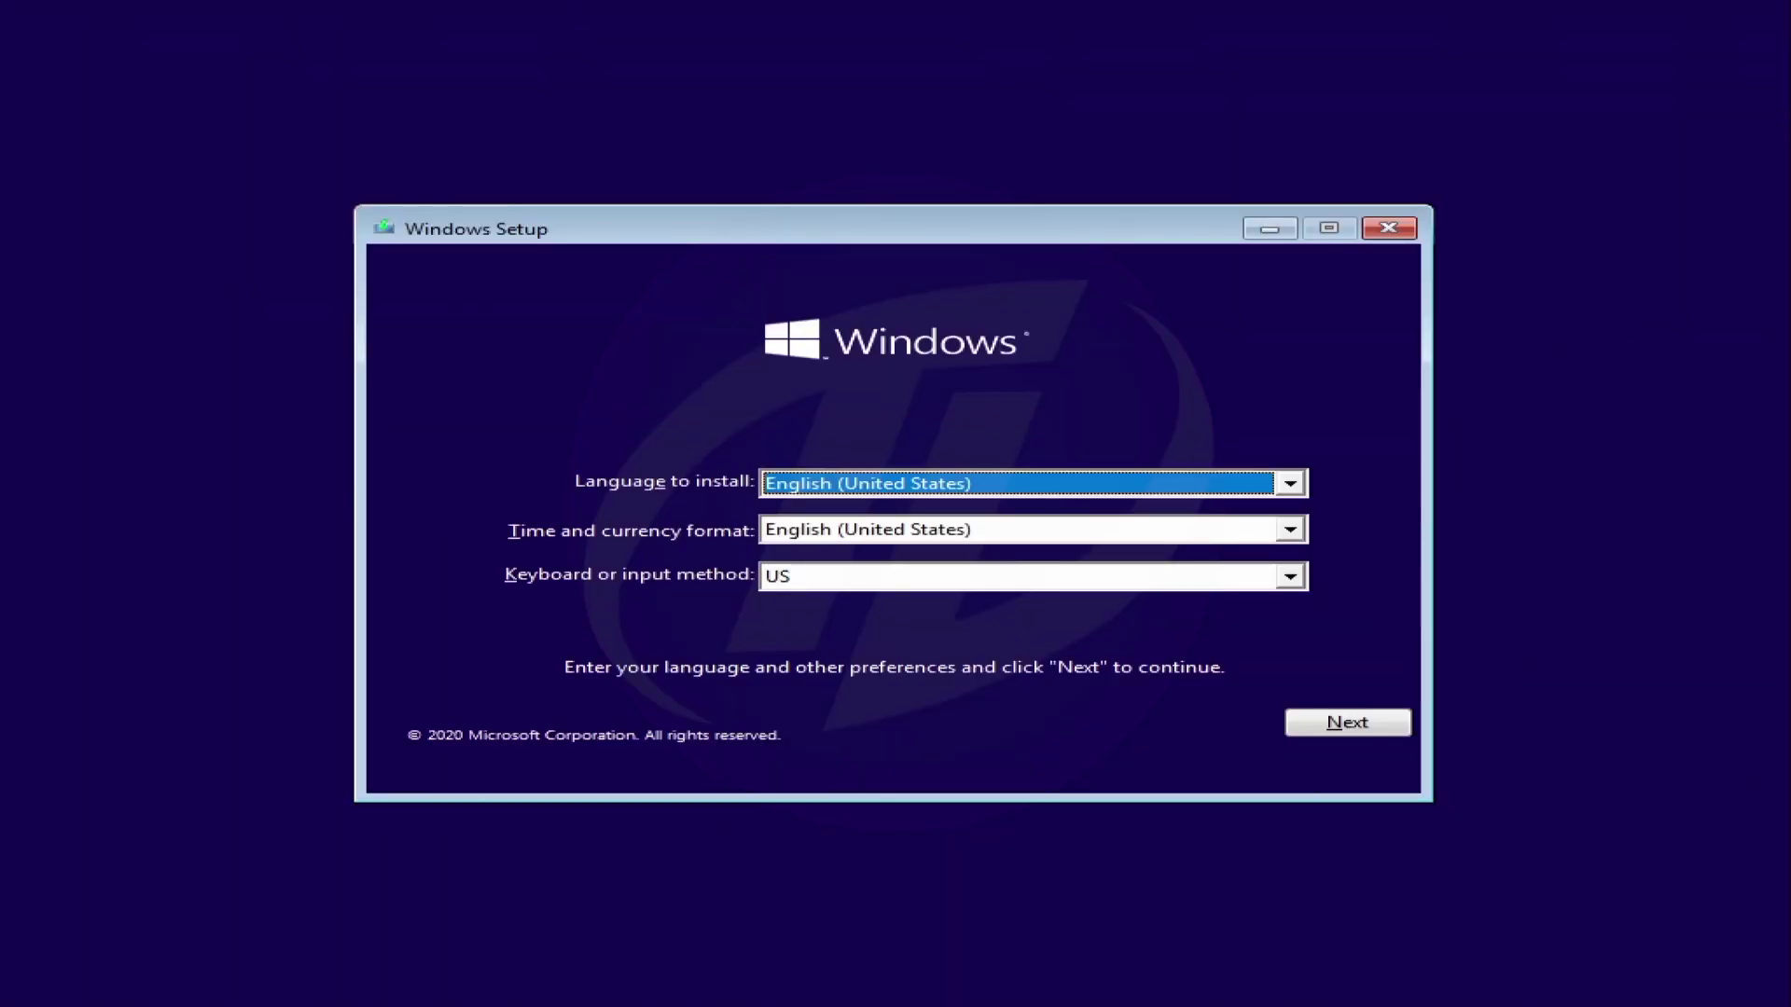
pyautogui.click(1380, 725)
pyautogui.click(927, 509)
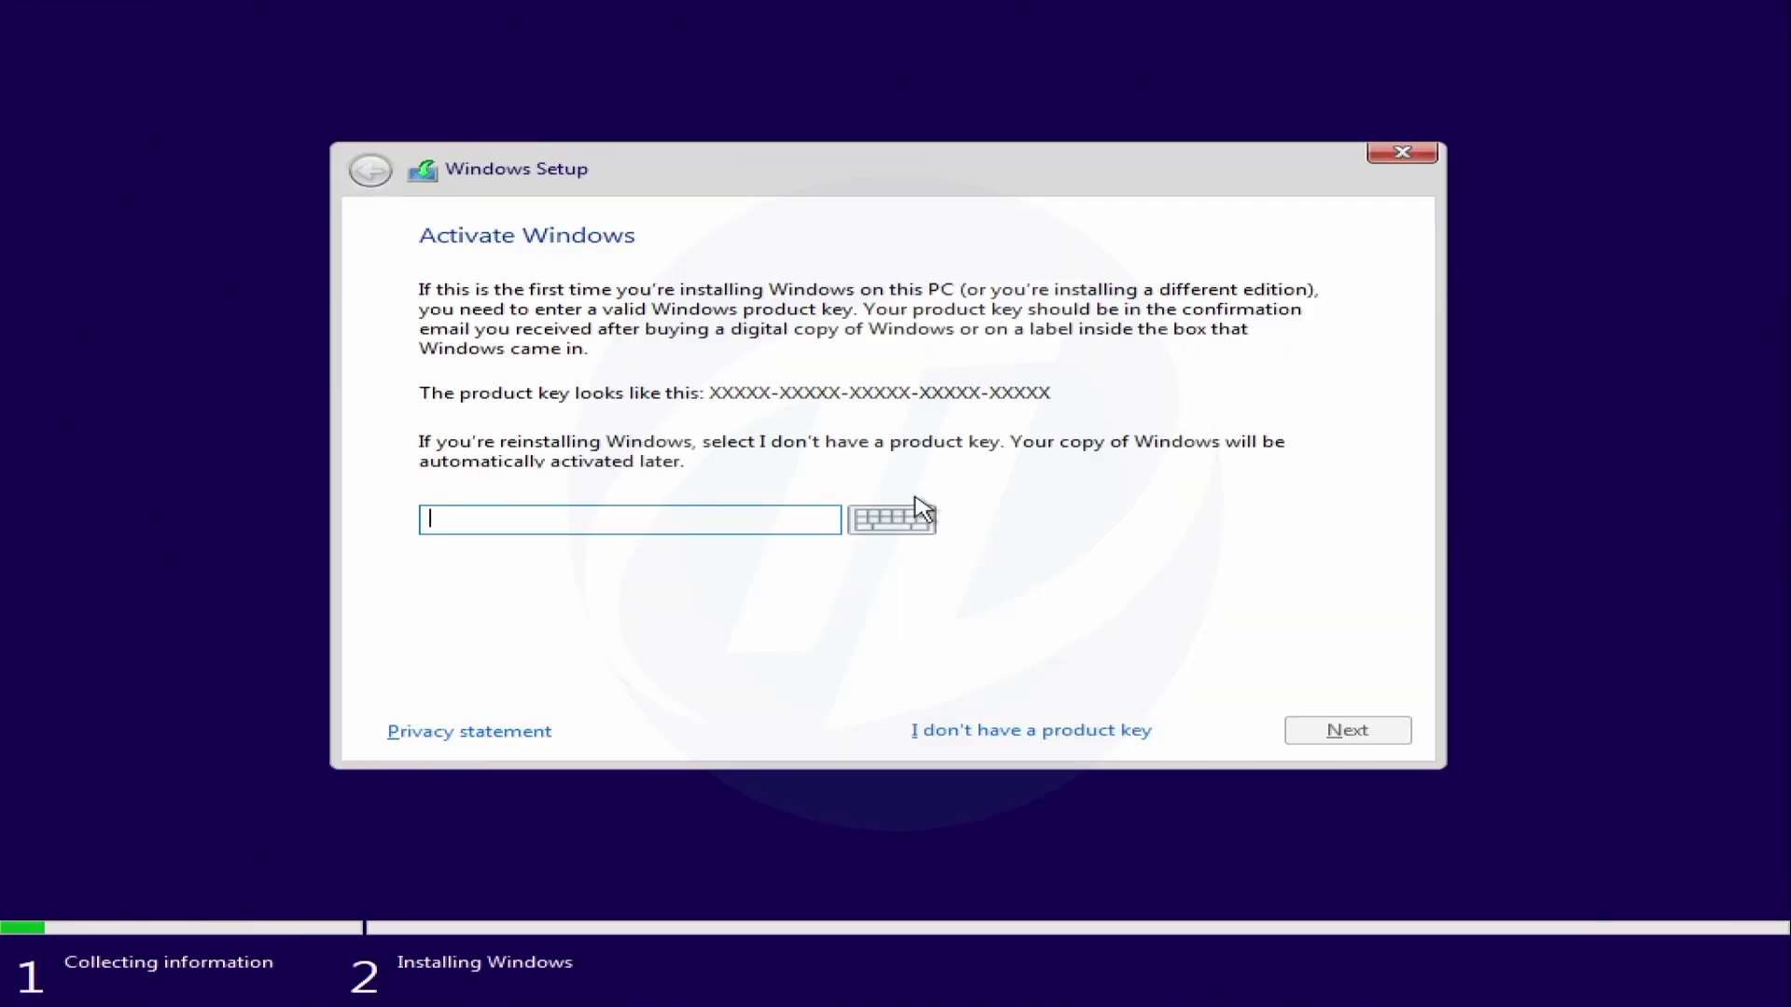
# Step: Skip the product key and choose Windows 10 Pro as the edition to install
pyautogui.click(1007, 730)
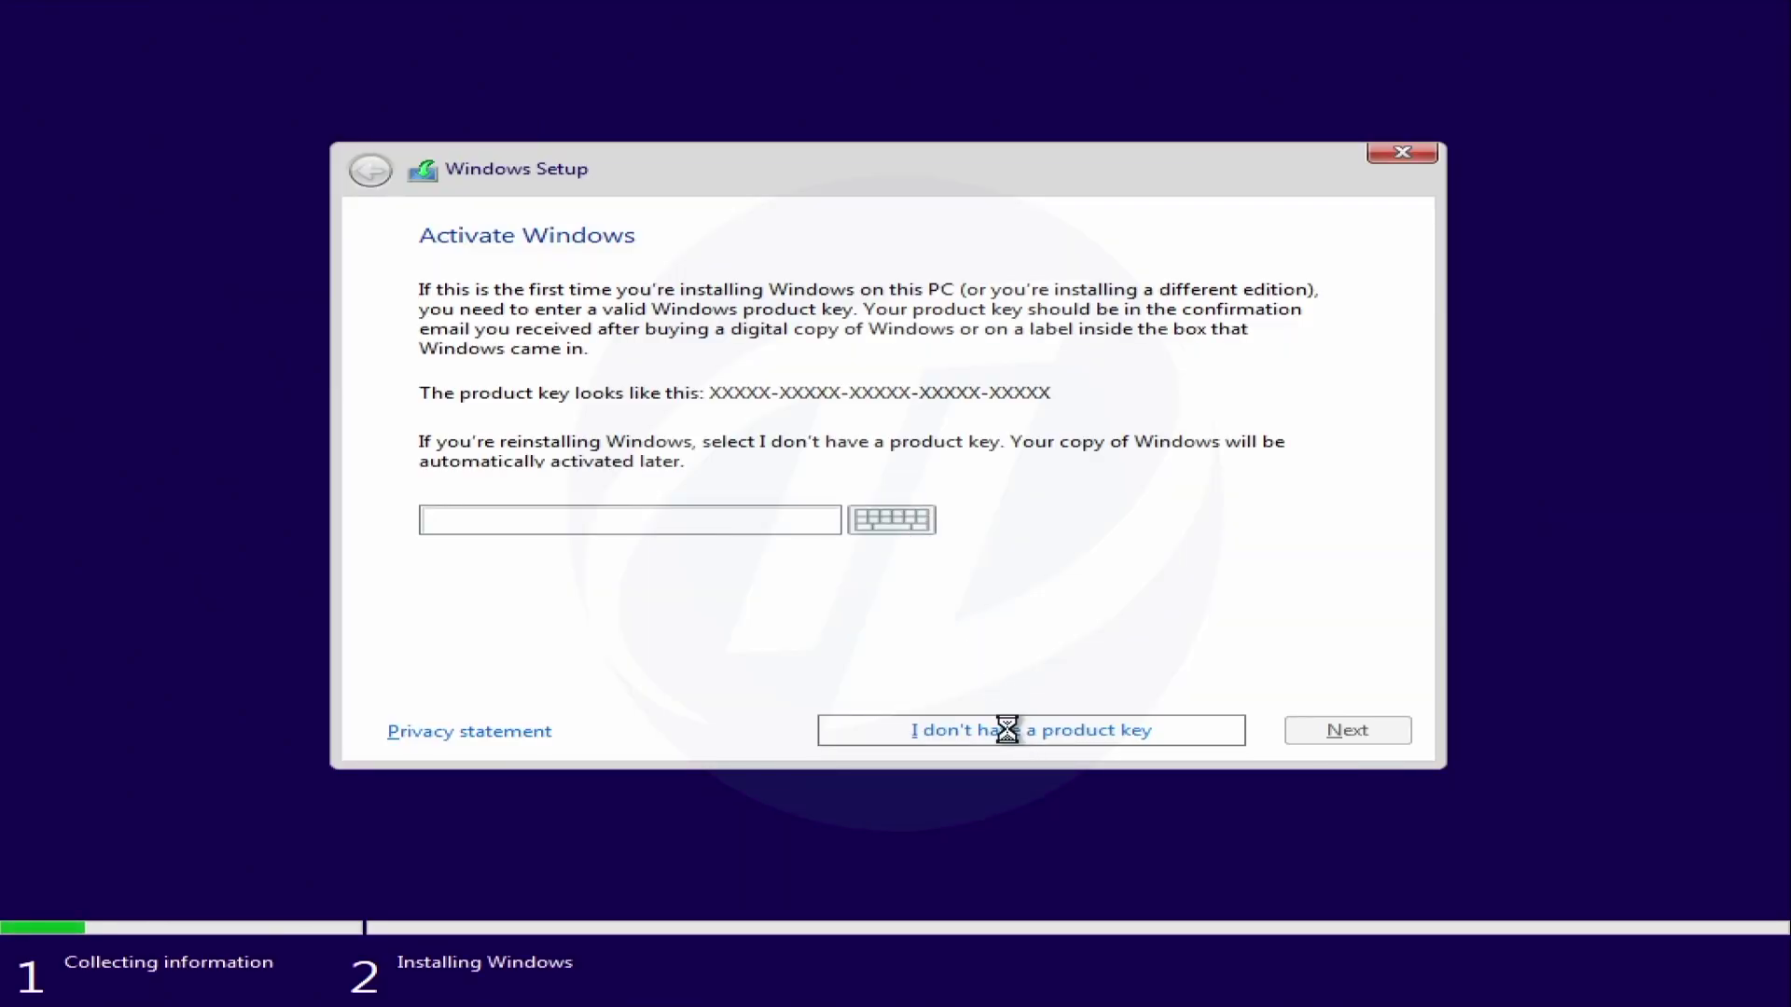
pyautogui.click(578, 453)
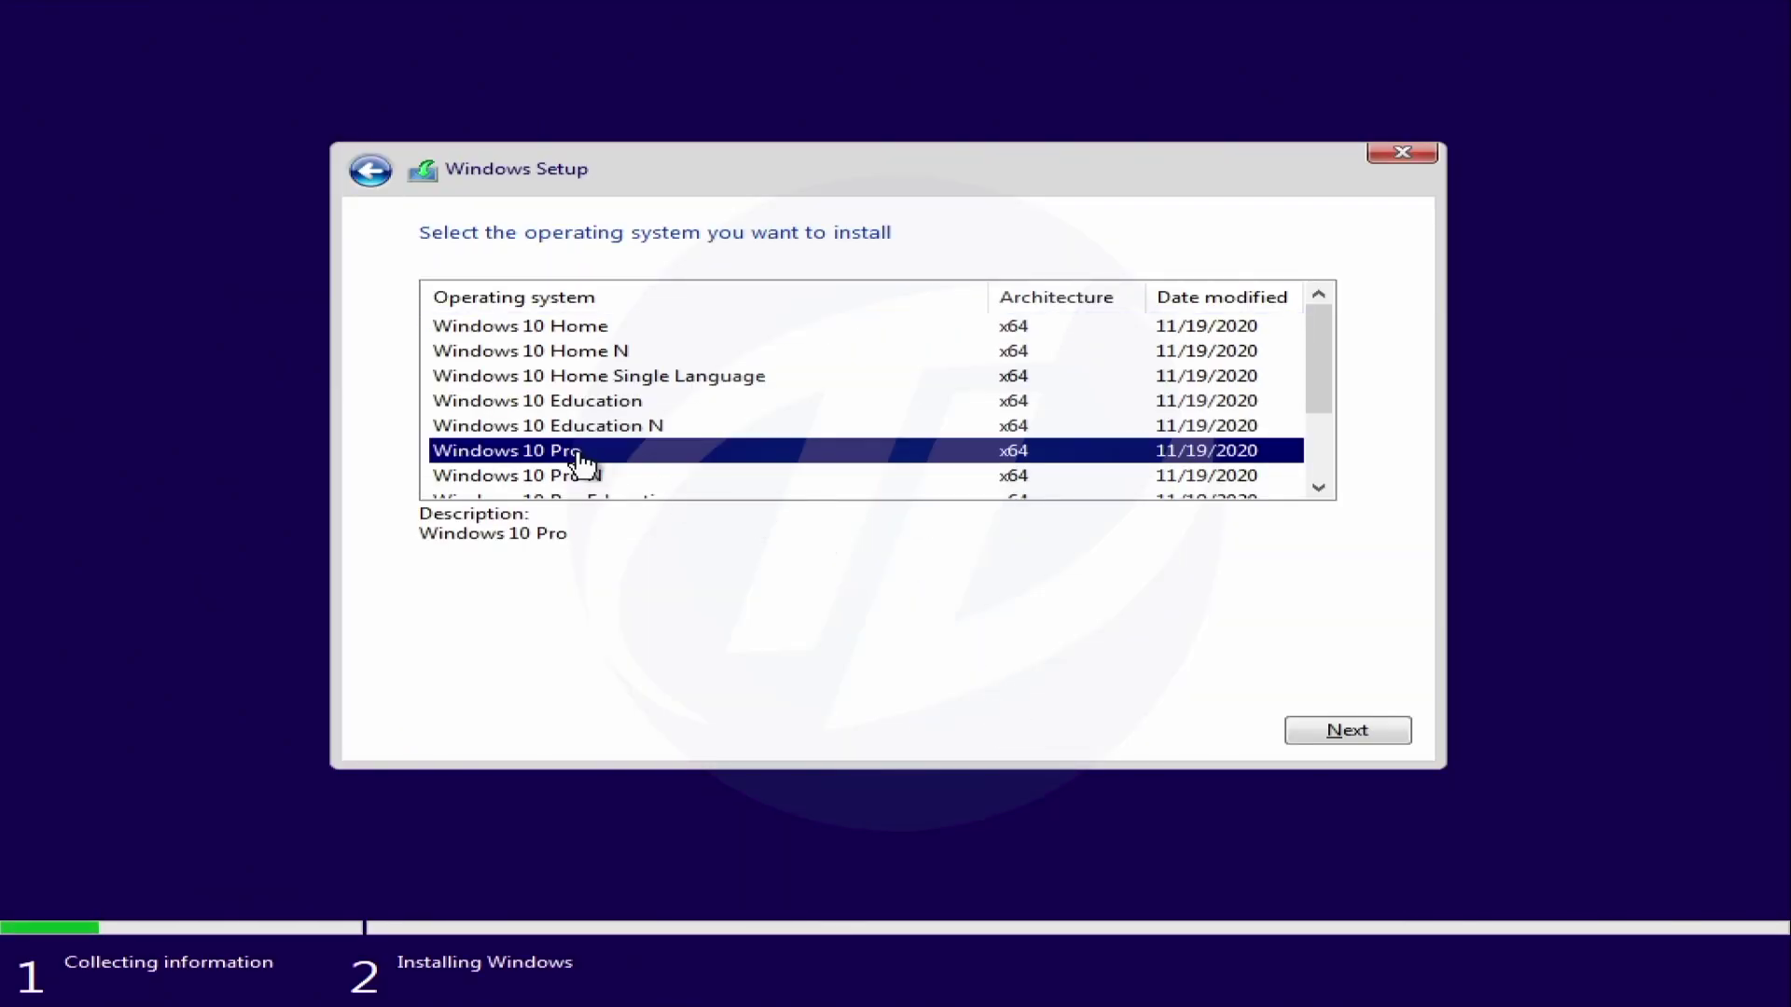
pyautogui.click(1362, 730)
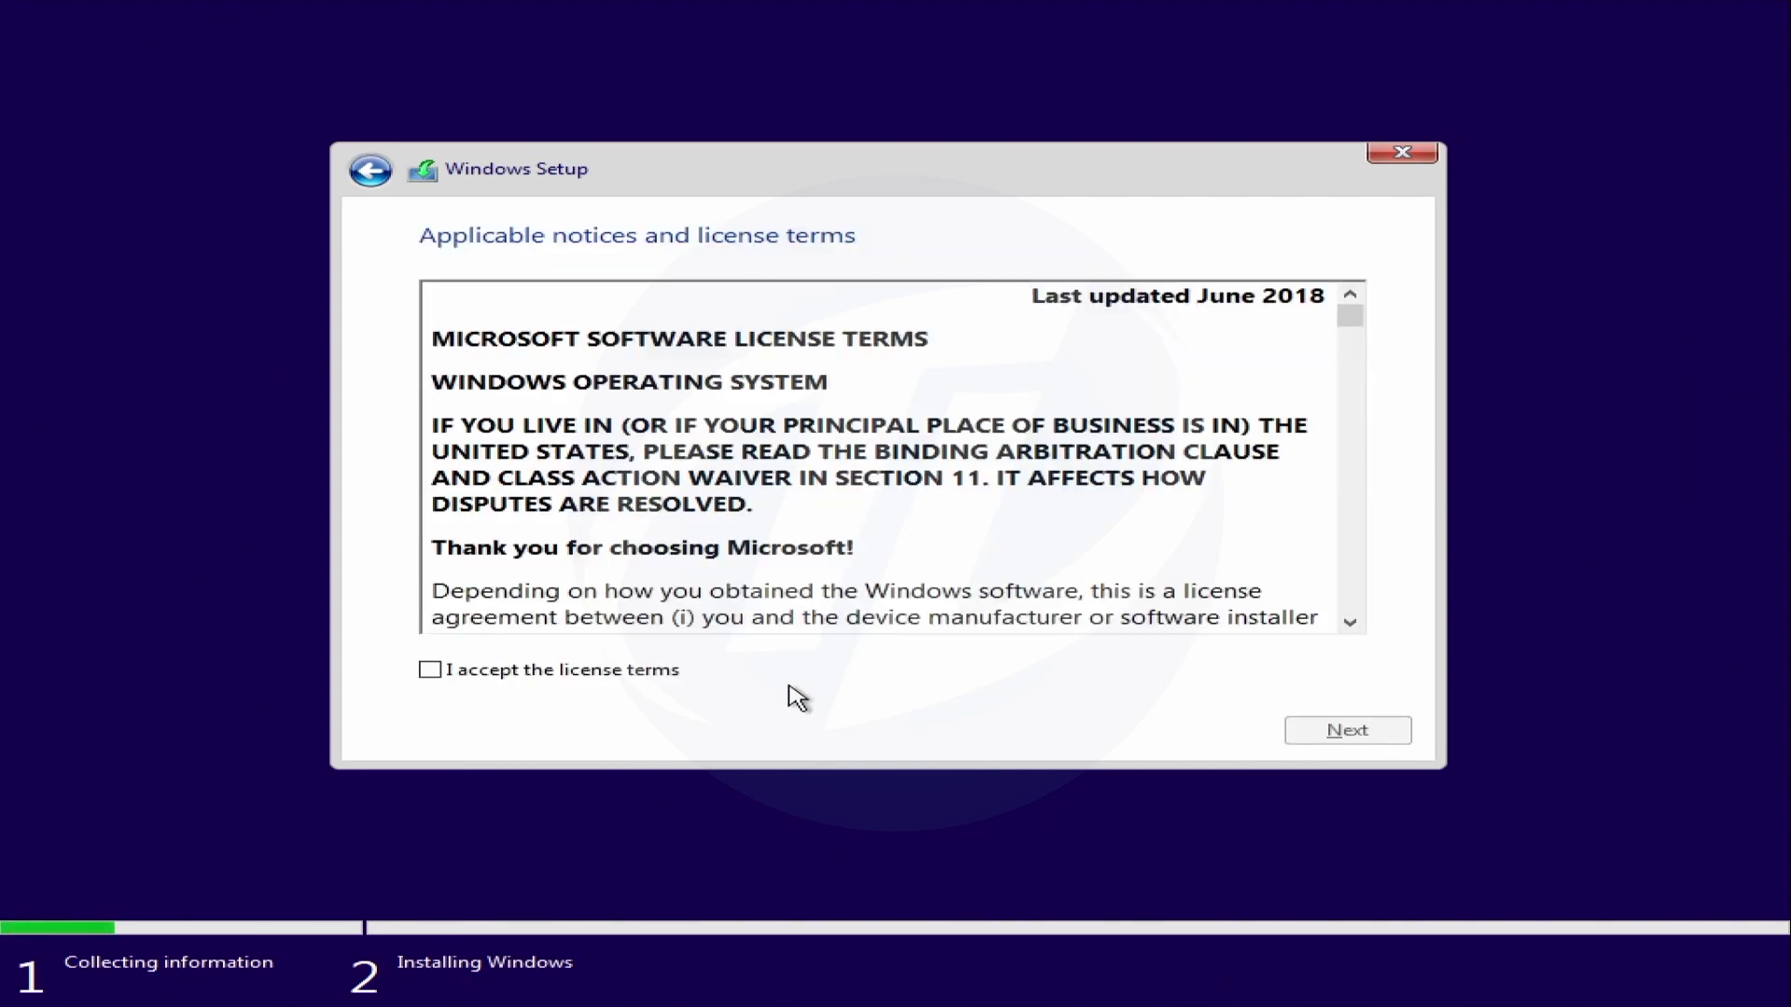
# Step: Accept the license terms and start a custom installation on Drive 0 Unallocated Space
pyautogui.click(664, 673)
pyautogui.click(1368, 730)
pyautogui.click(821, 513)
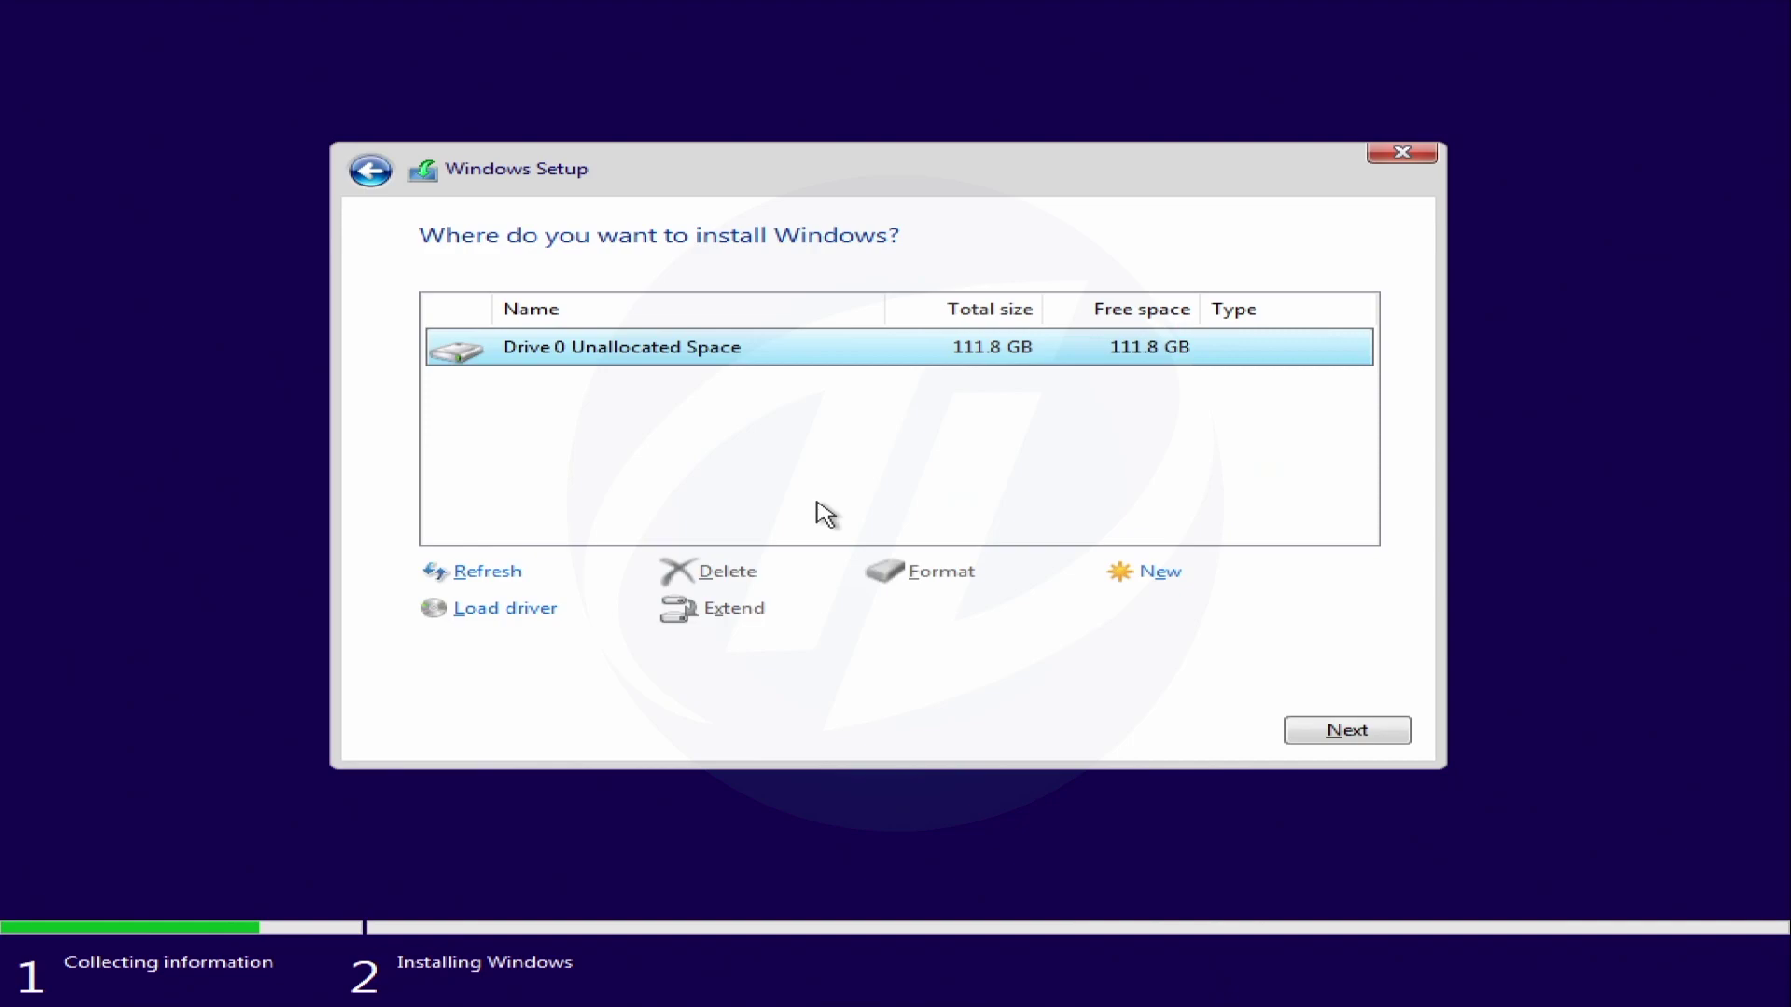
pyautogui.click(1343, 729)
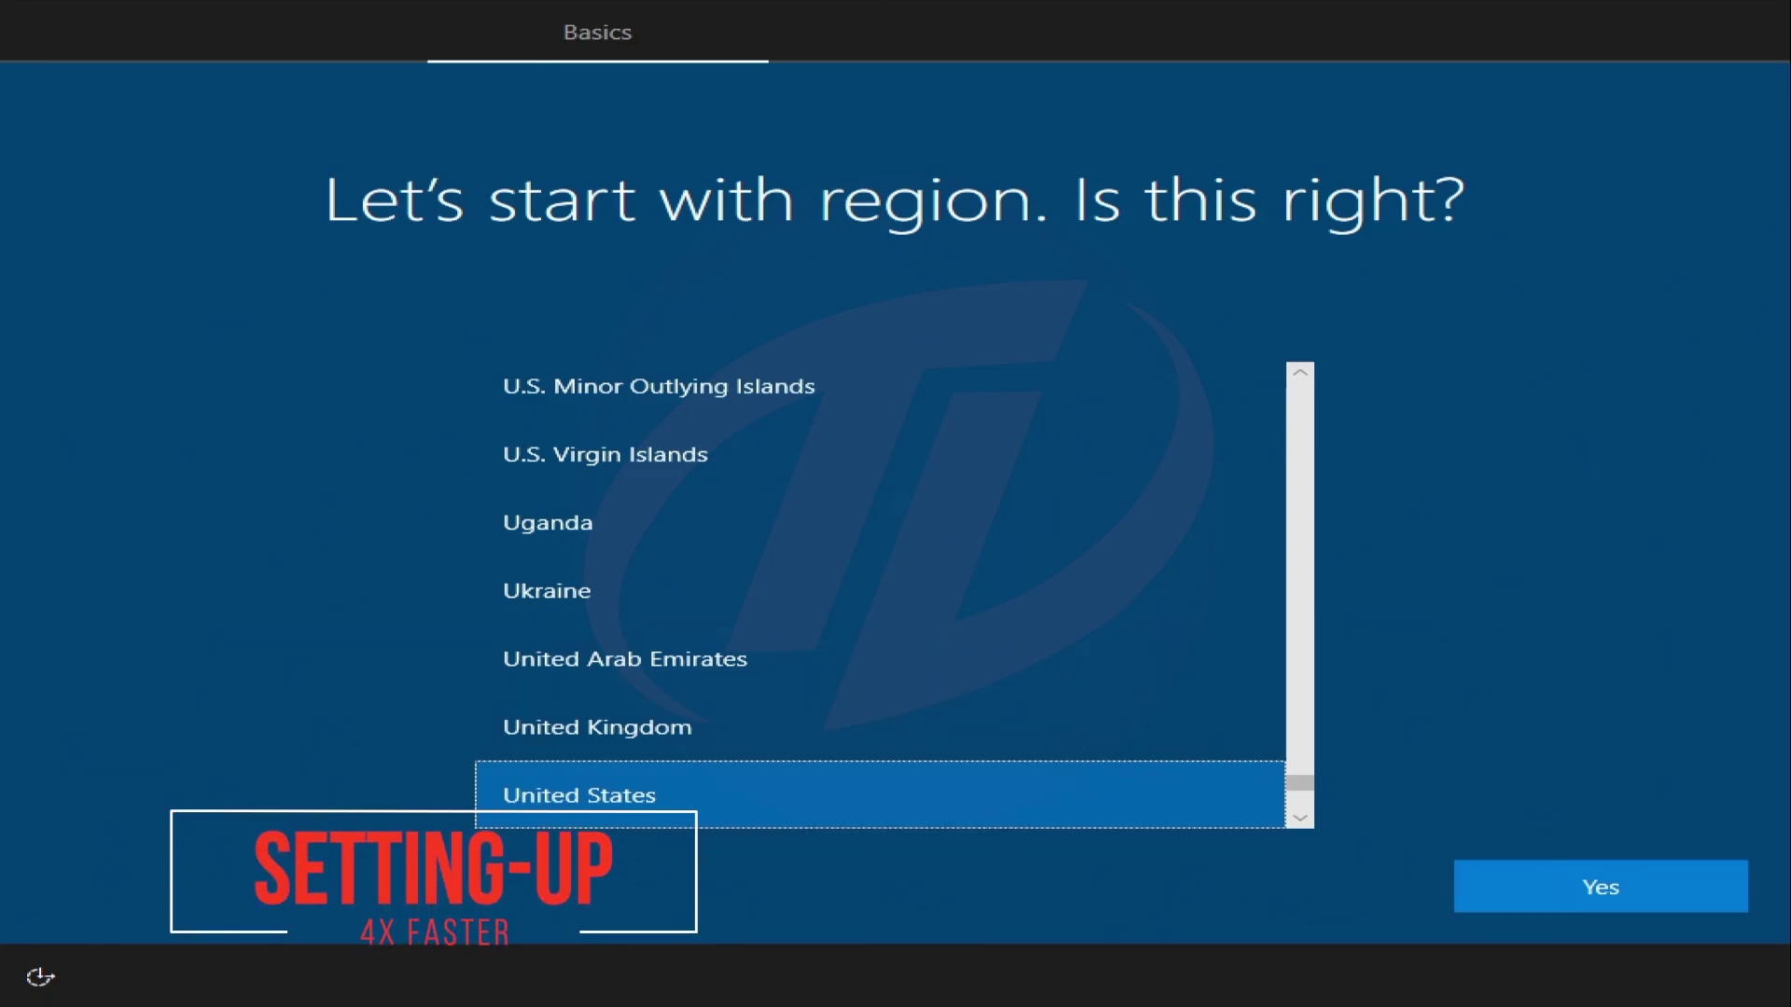
# Step: Confirm United States as the region and the US keyboard layout, and continue without connecting to a network
pyautogui.click(1511, 887)
pyautogui.click(1508, 884)
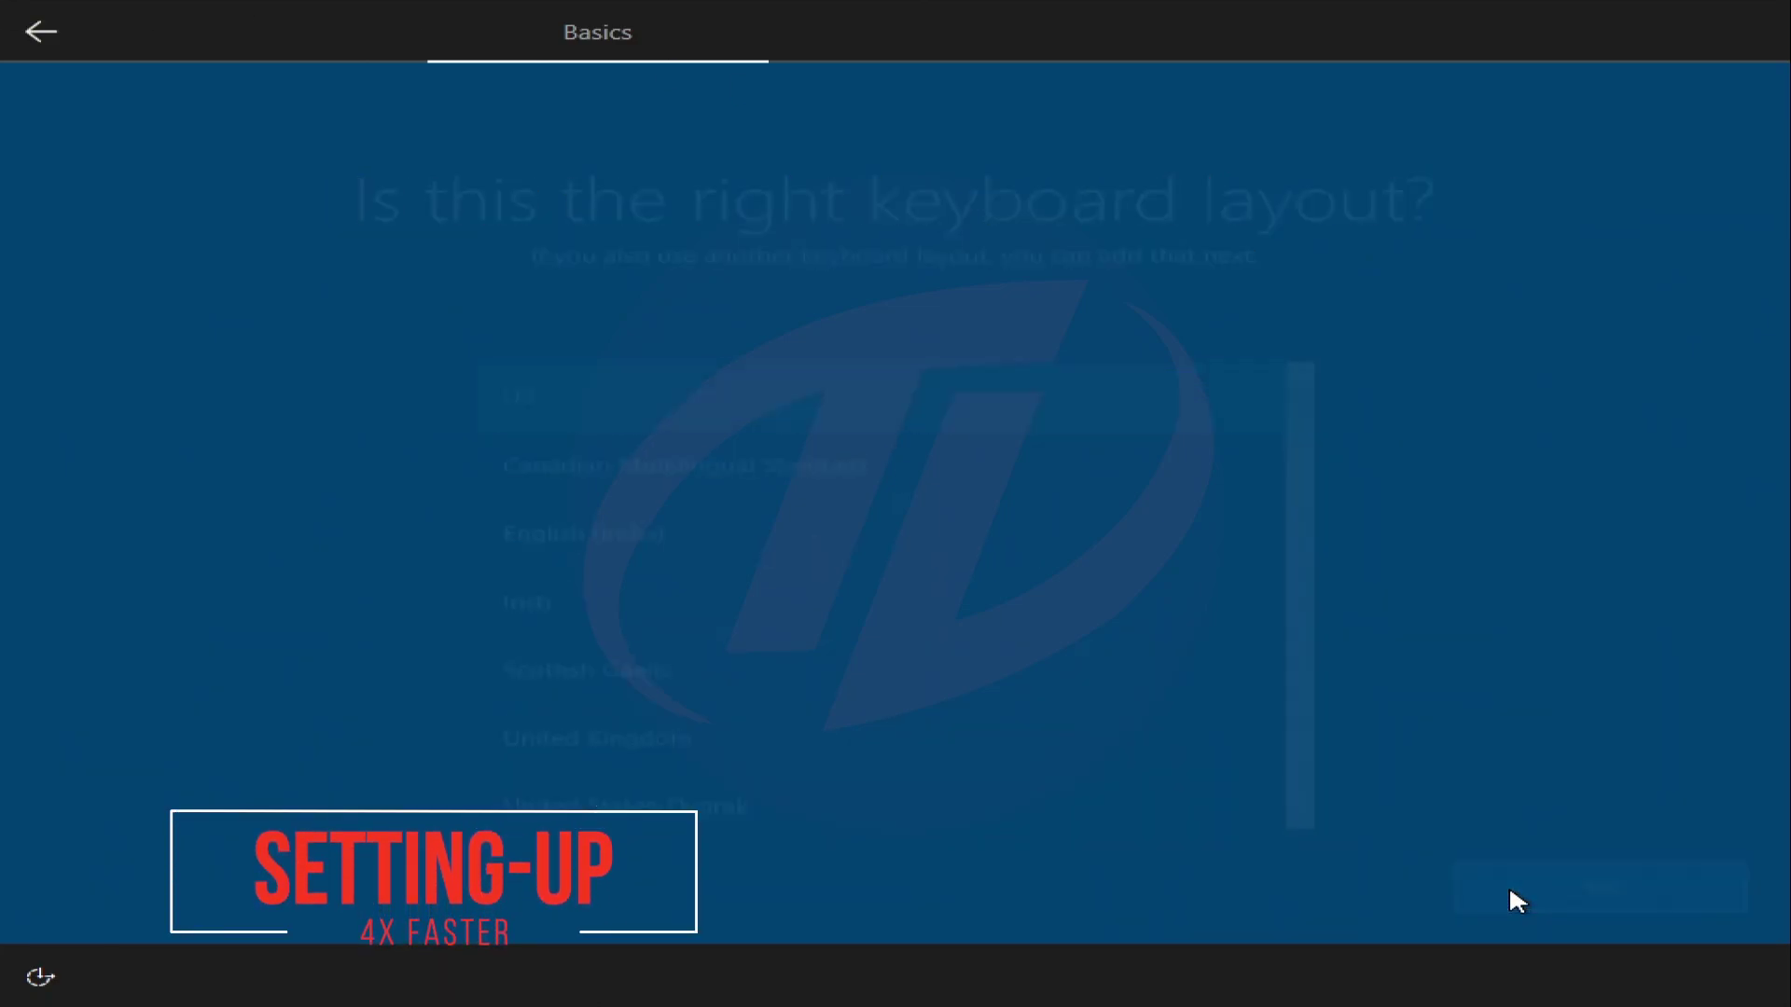
pyautogui.click(1515, 874)
pyautogui.click(234, 900)
pyautogui.click(233, 886)
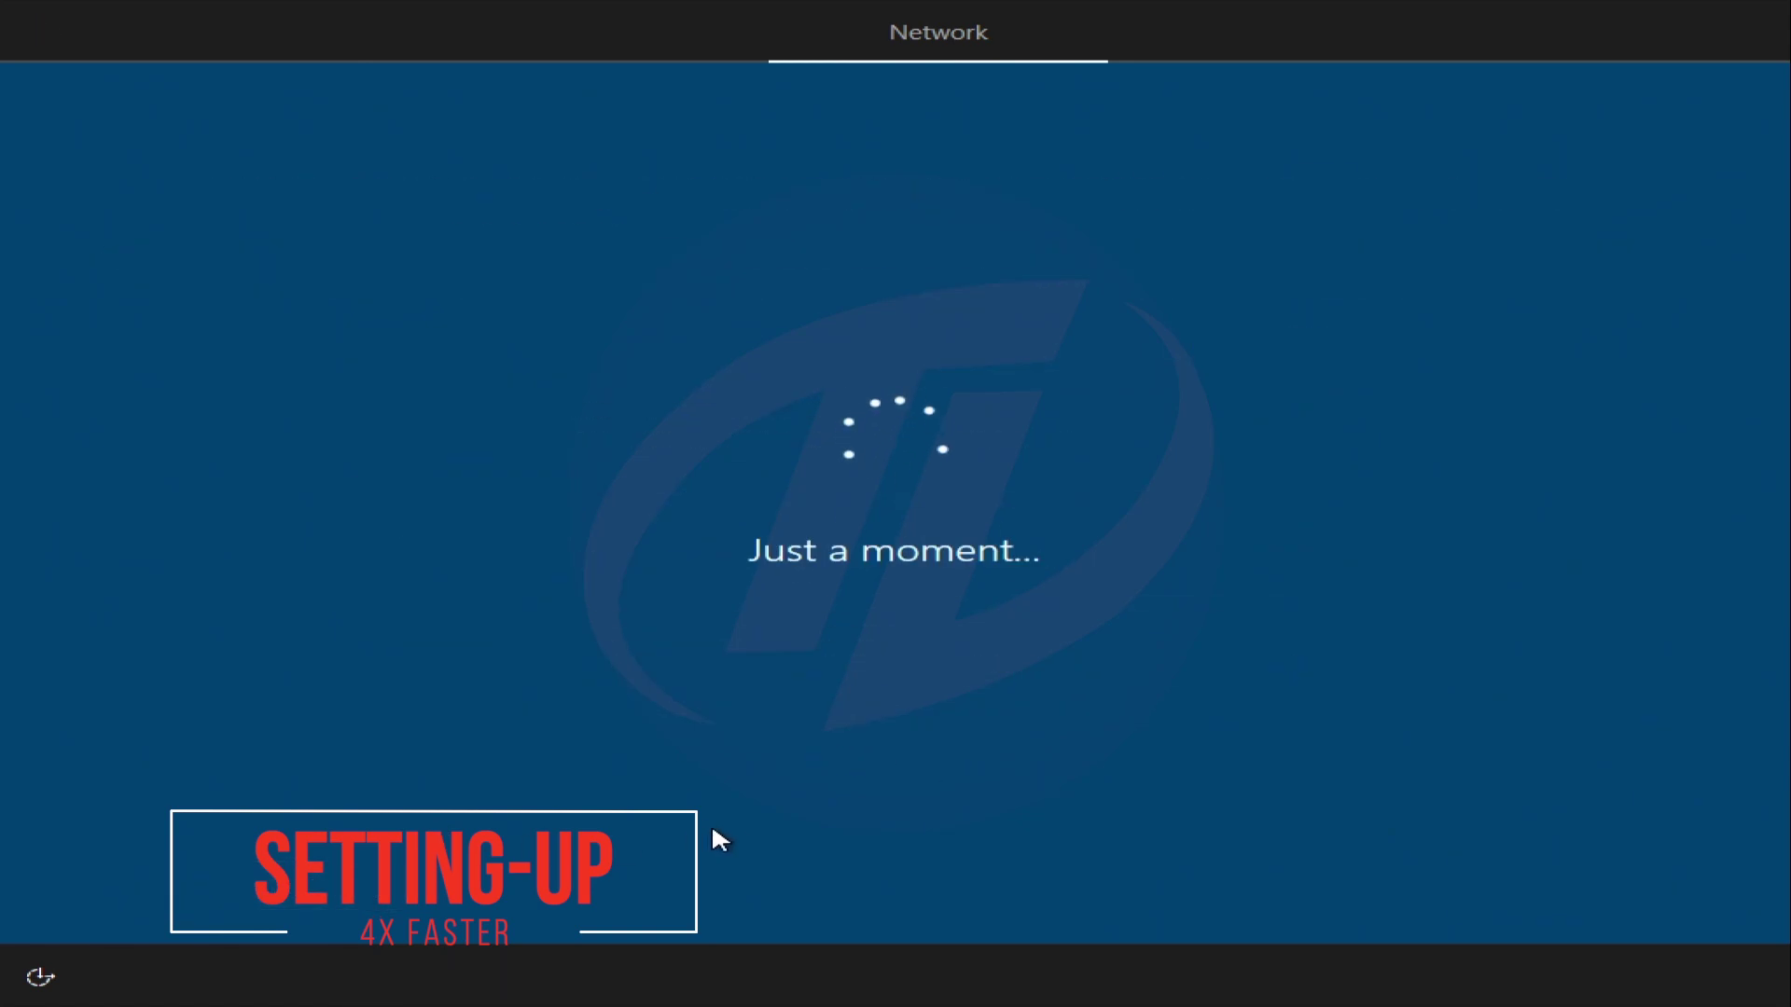
# Step: Name the PC's user account Tech Labs and continue through the remaining Windows setup screens
pyautogui.write('Tech Labs')
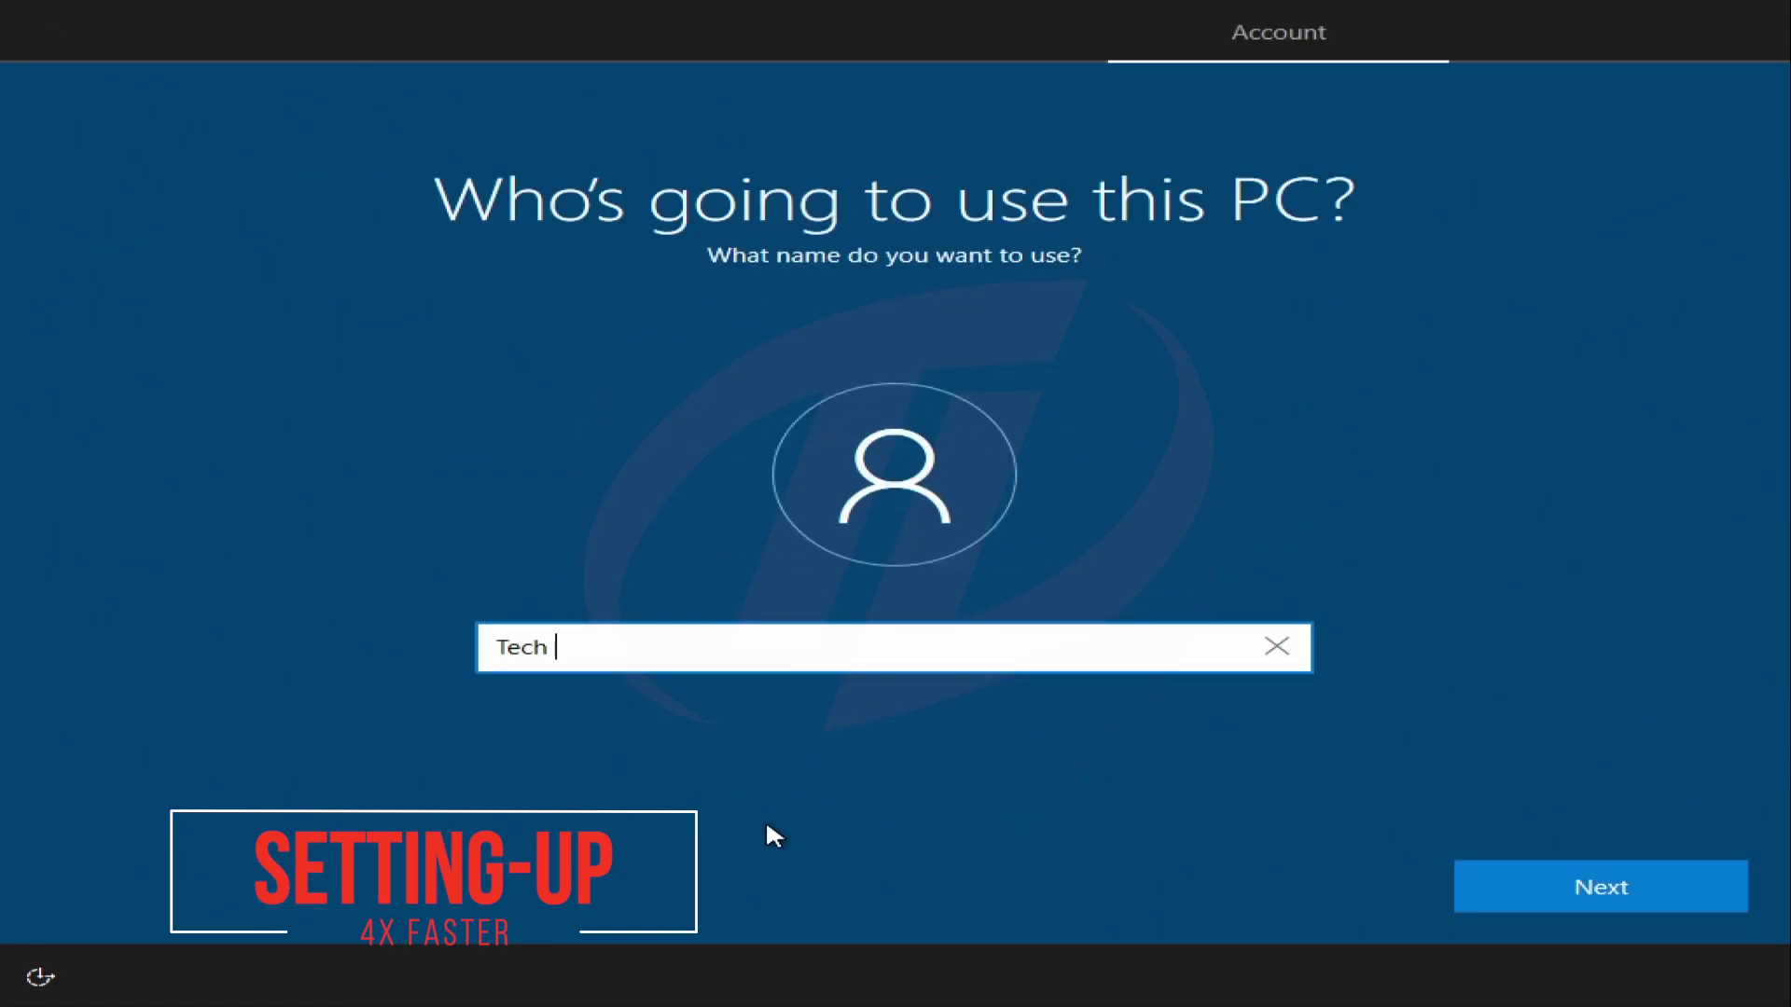
pyautogui.press('Return')
pyautogui.press('Return')
pyautogui.click(1285, 887)
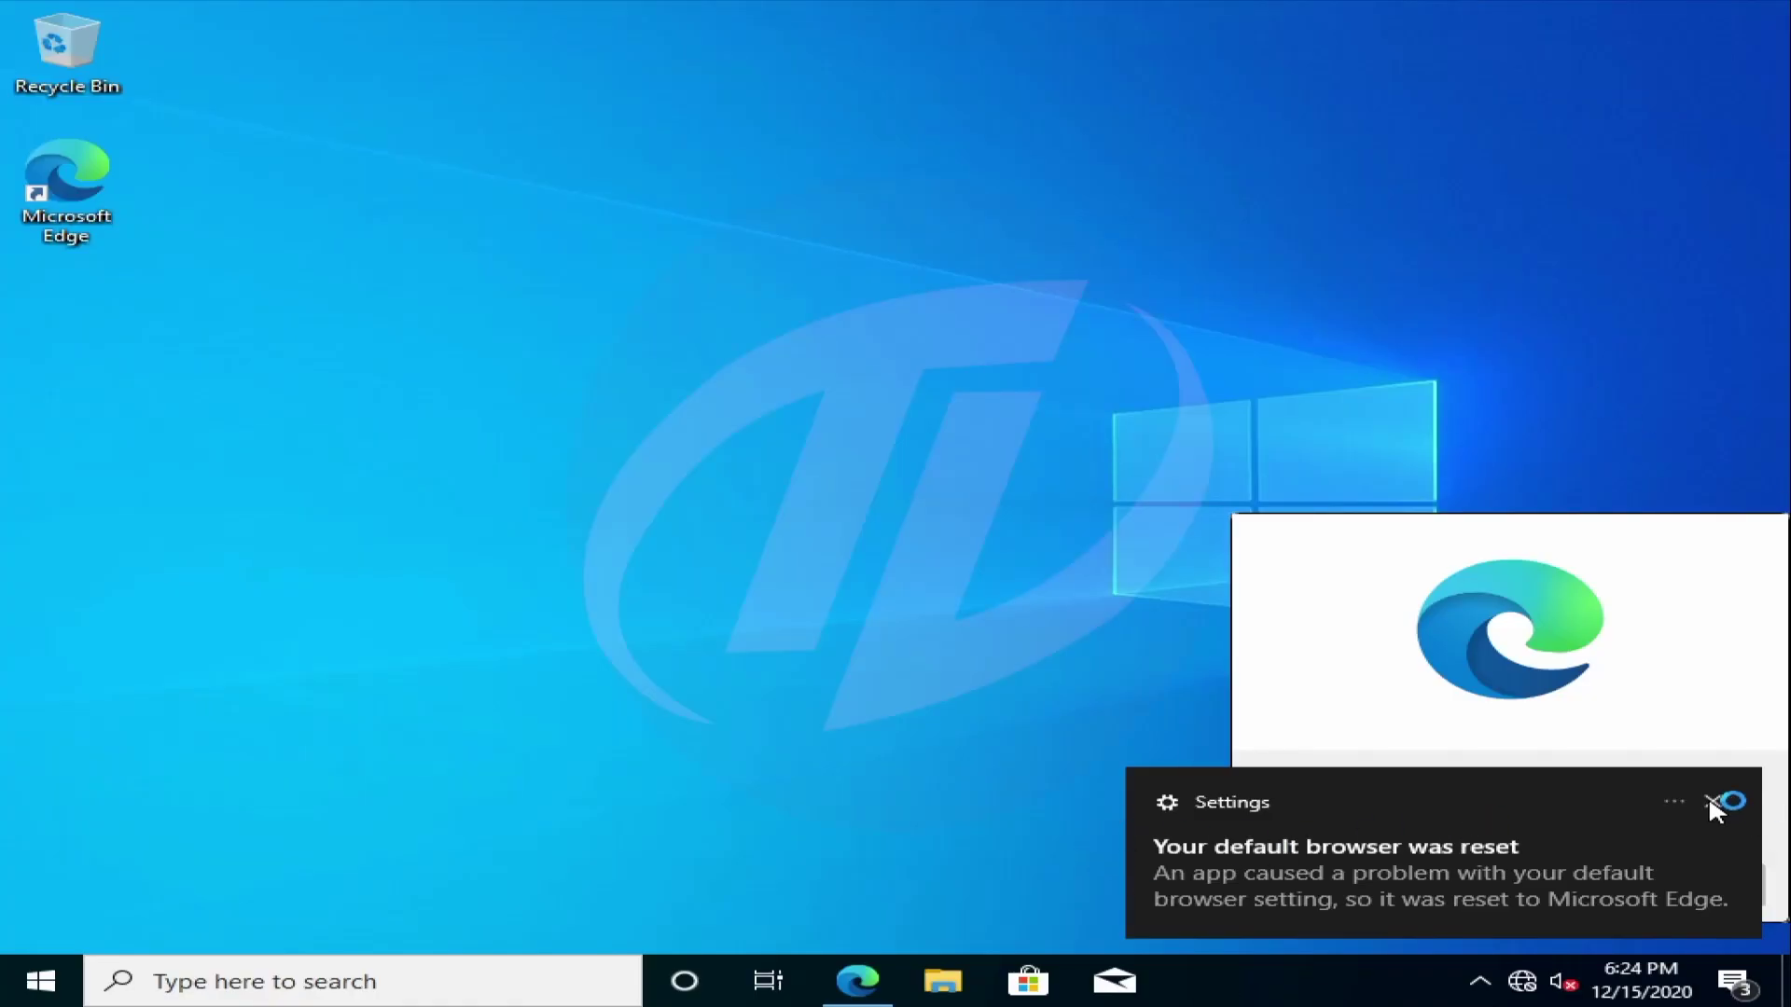
# Step: Dismiss the default browser notification and the Microsoft Edge pop-up, and refresh the desktop
pyautogui.click(1714, 802)
pyautogui.click(1712, 776)
pyautogui.click(1725, 883)
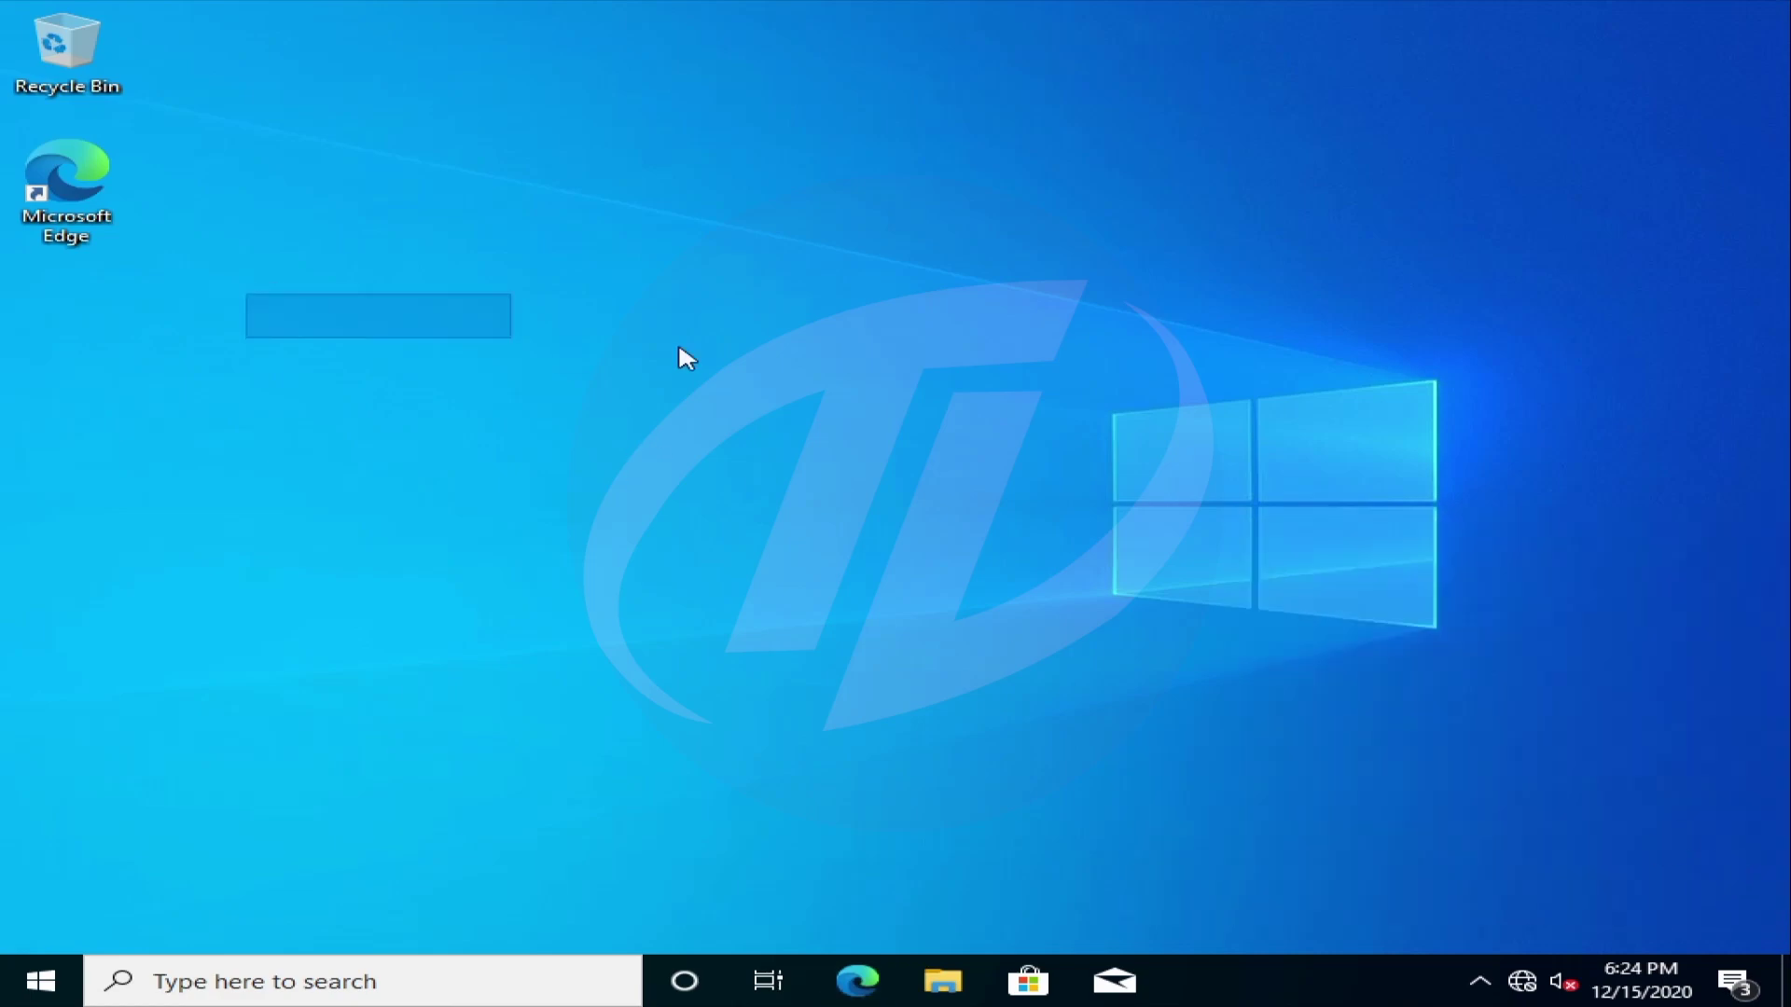
pyautogui.rightClick(697, 339)
pyautogui.click(837, 416)
# Step: Open the desktop icon settings from the Themes page of the personalization settings
pyautogui.rightClick(775, 313)
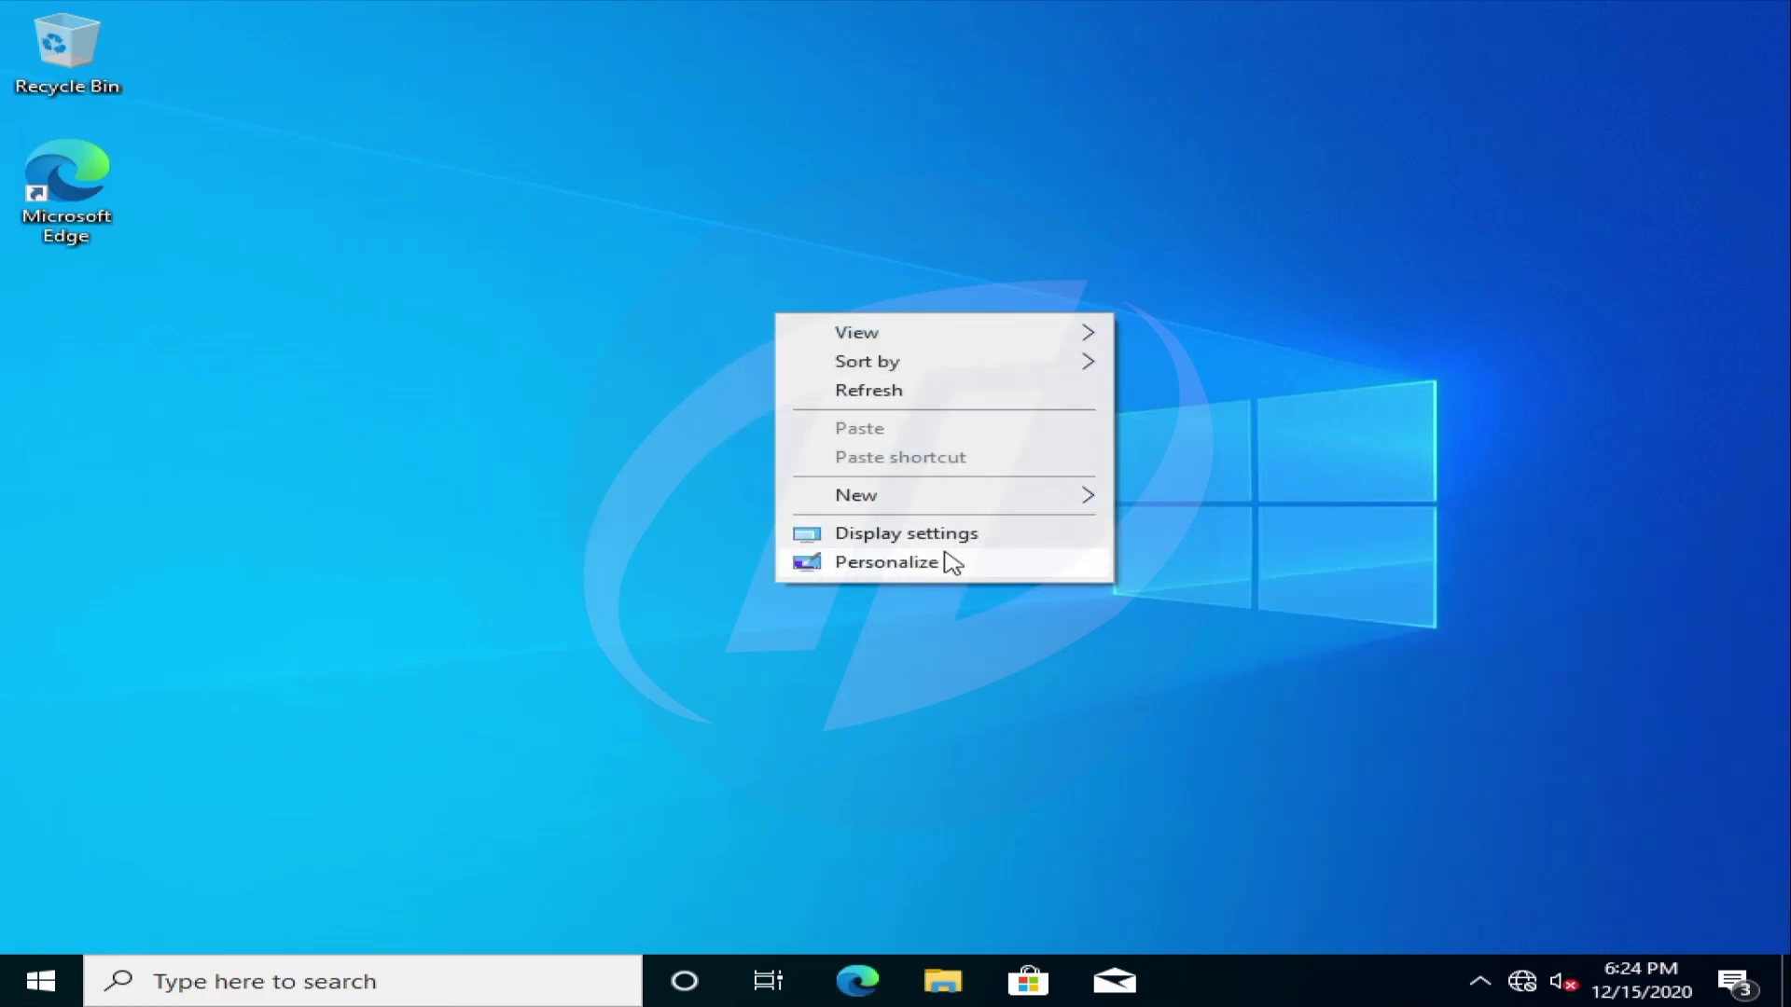
pyautogui.click(951, 561)
pyautogui.click(479, 509)
pyautogui.scroll(-3, 961, 651)
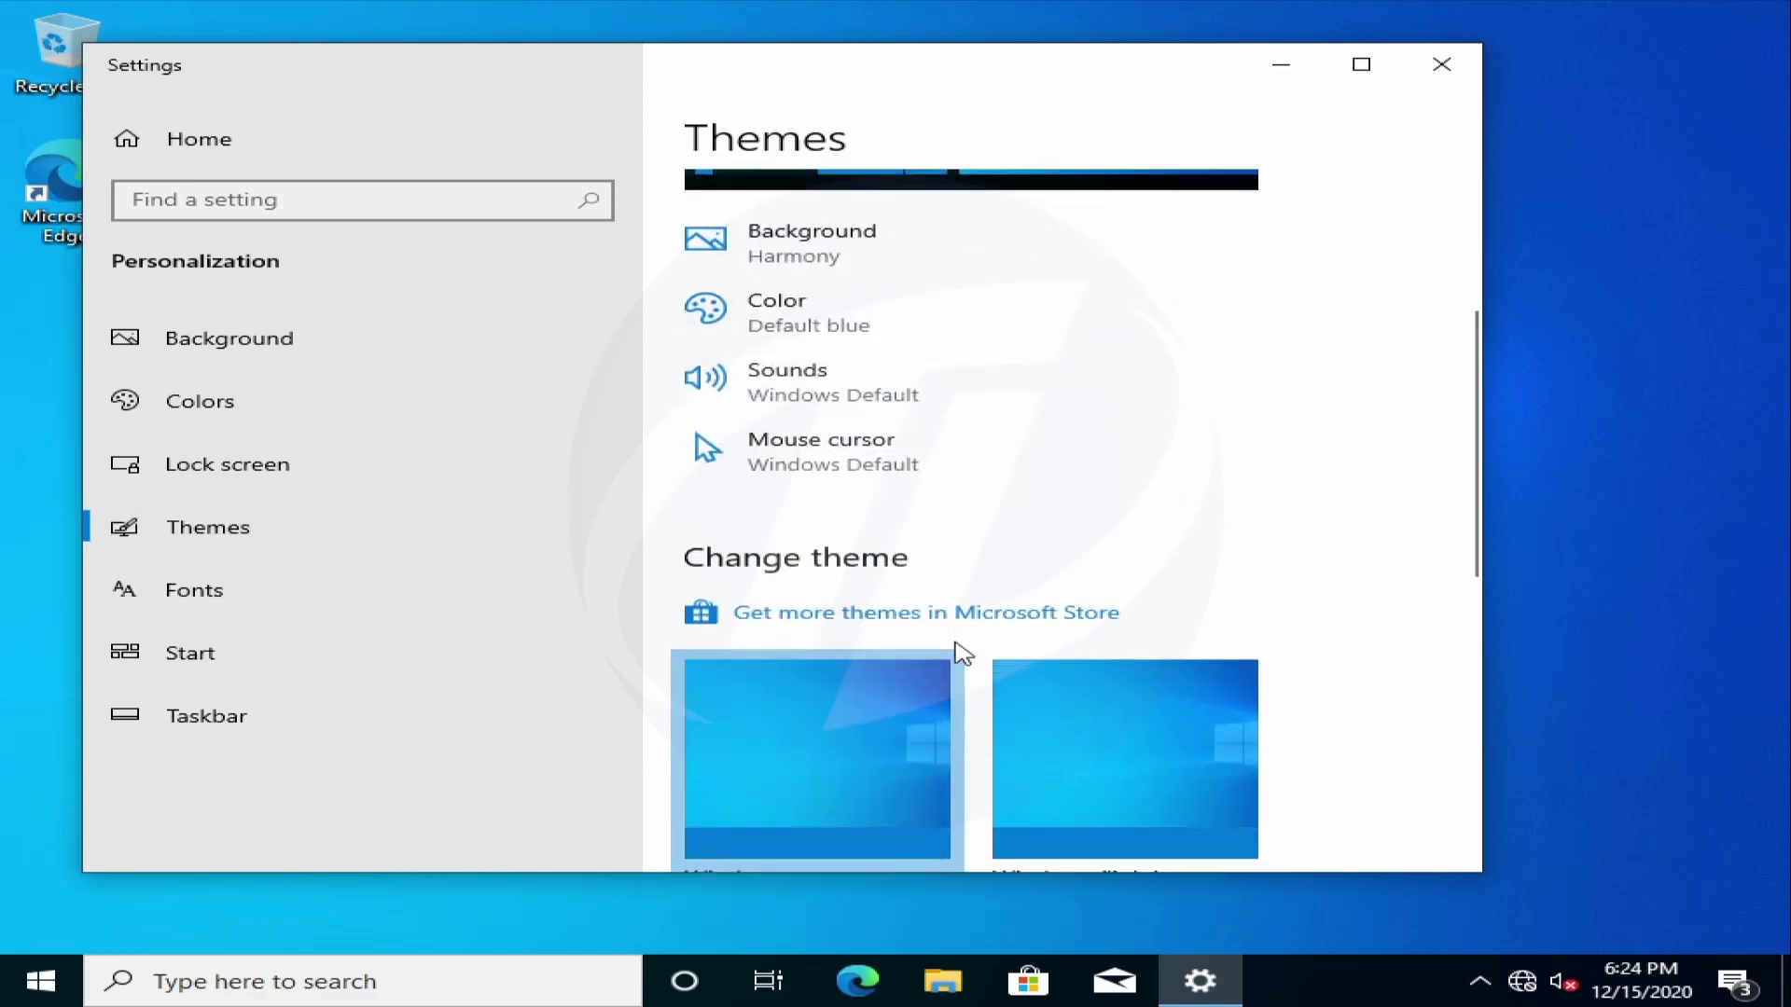
pyautogui.scroll(-5, 960, 650)
pyautogui.click(807, 600)
# Step: Enable the Computer, User's Files, Network and Control Panel desktop icons, apply the change and close Settings
pyautogui.click(345, 297)
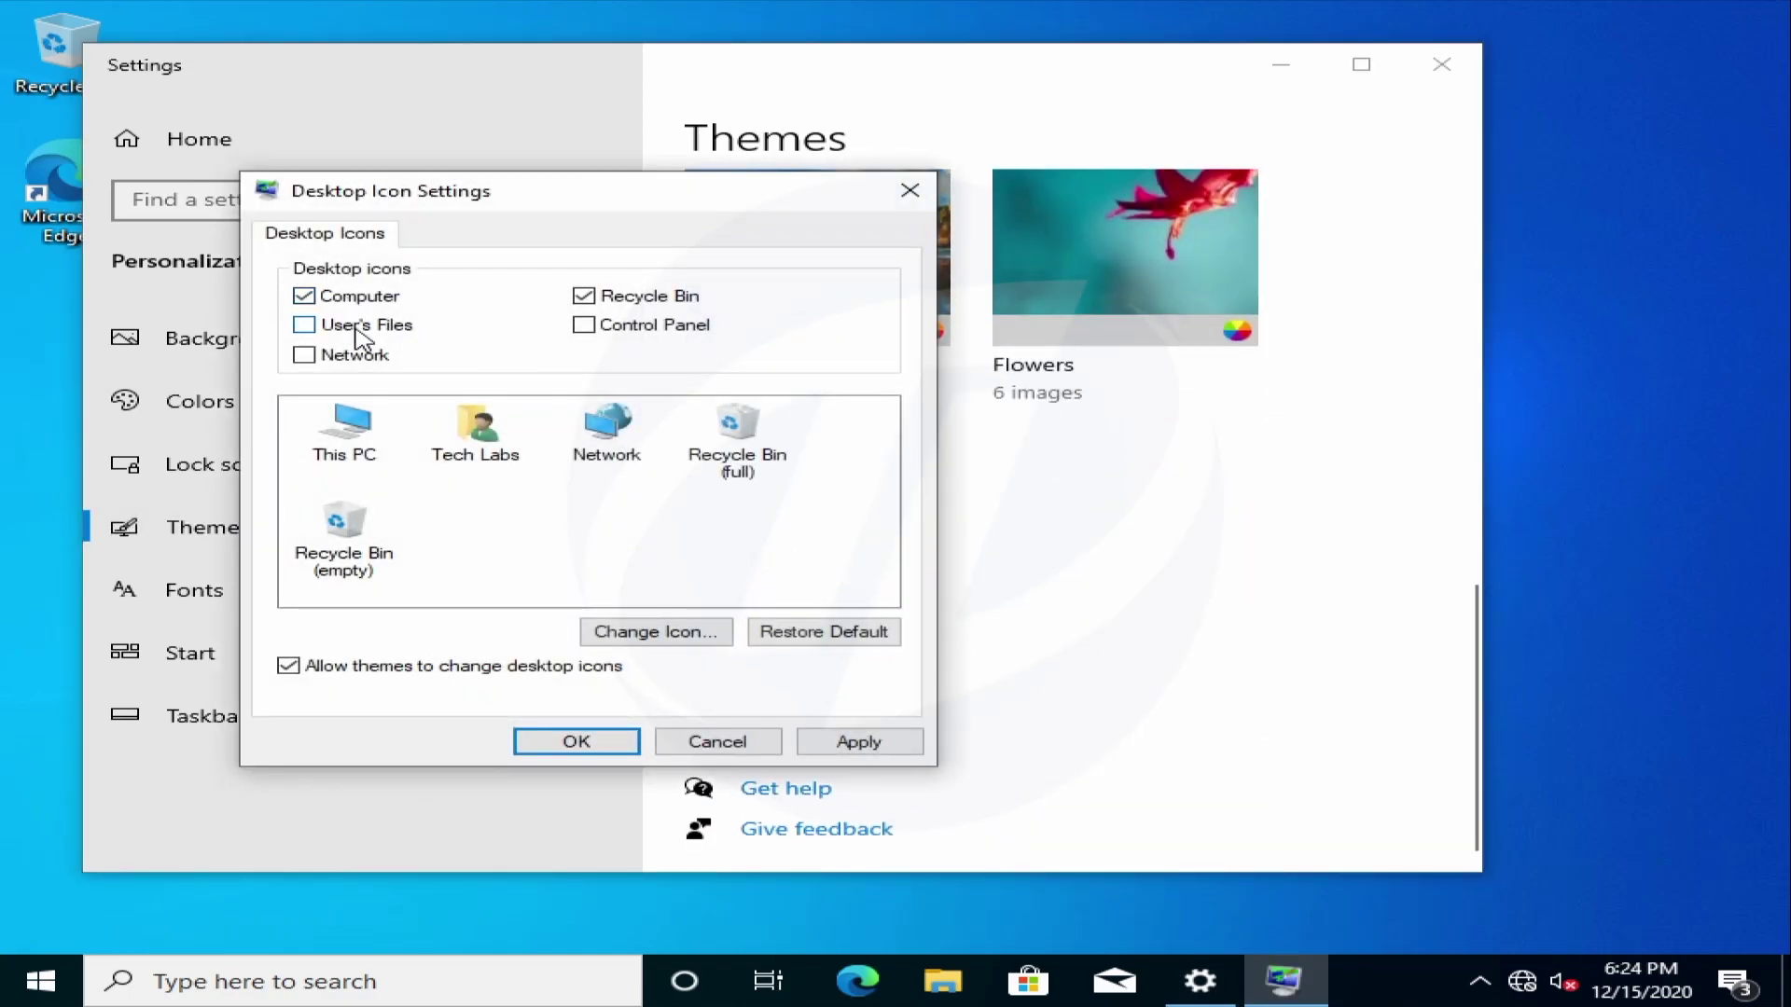
pyautogui.click(359, 325)
pyautogui.click(355, 356)
pyautogui.click(594, 327)
pyautogui.click(858, 742)
pyautogui.click(575, 742)
pyautogui.click(1441, 63)
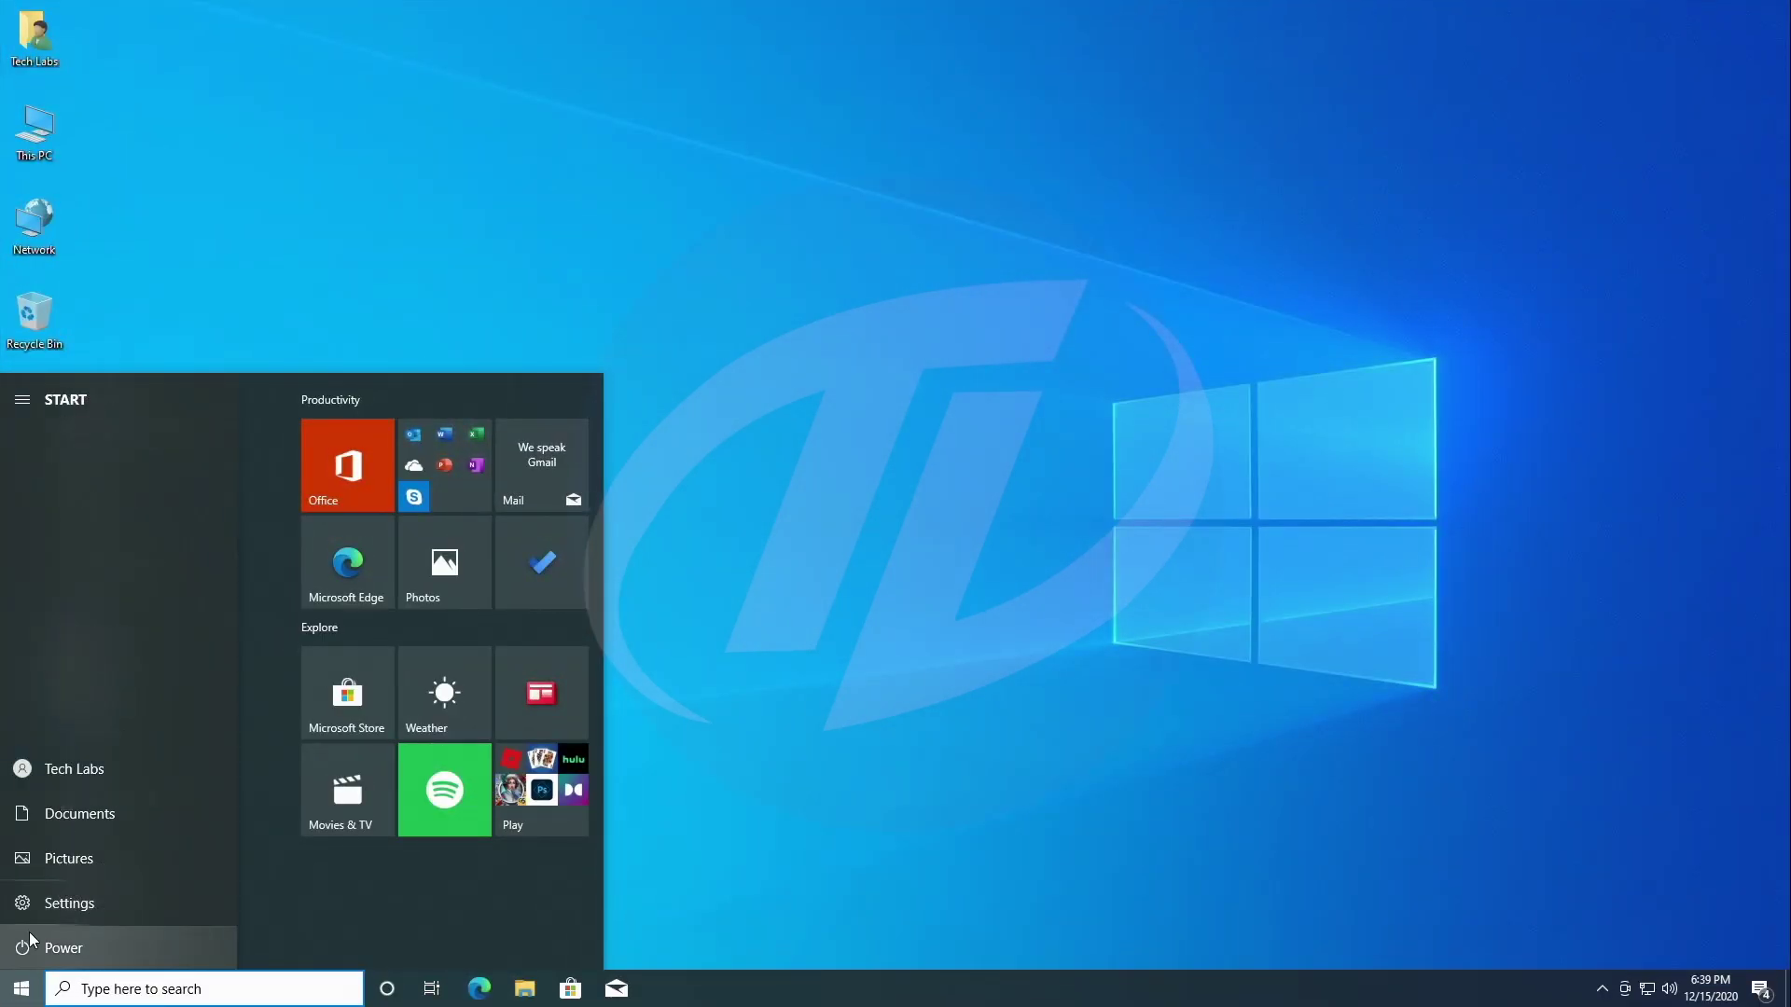
# Step: Shut down Windows
pyautogui.click(30, 932)
pyautogui.click(129, 833)
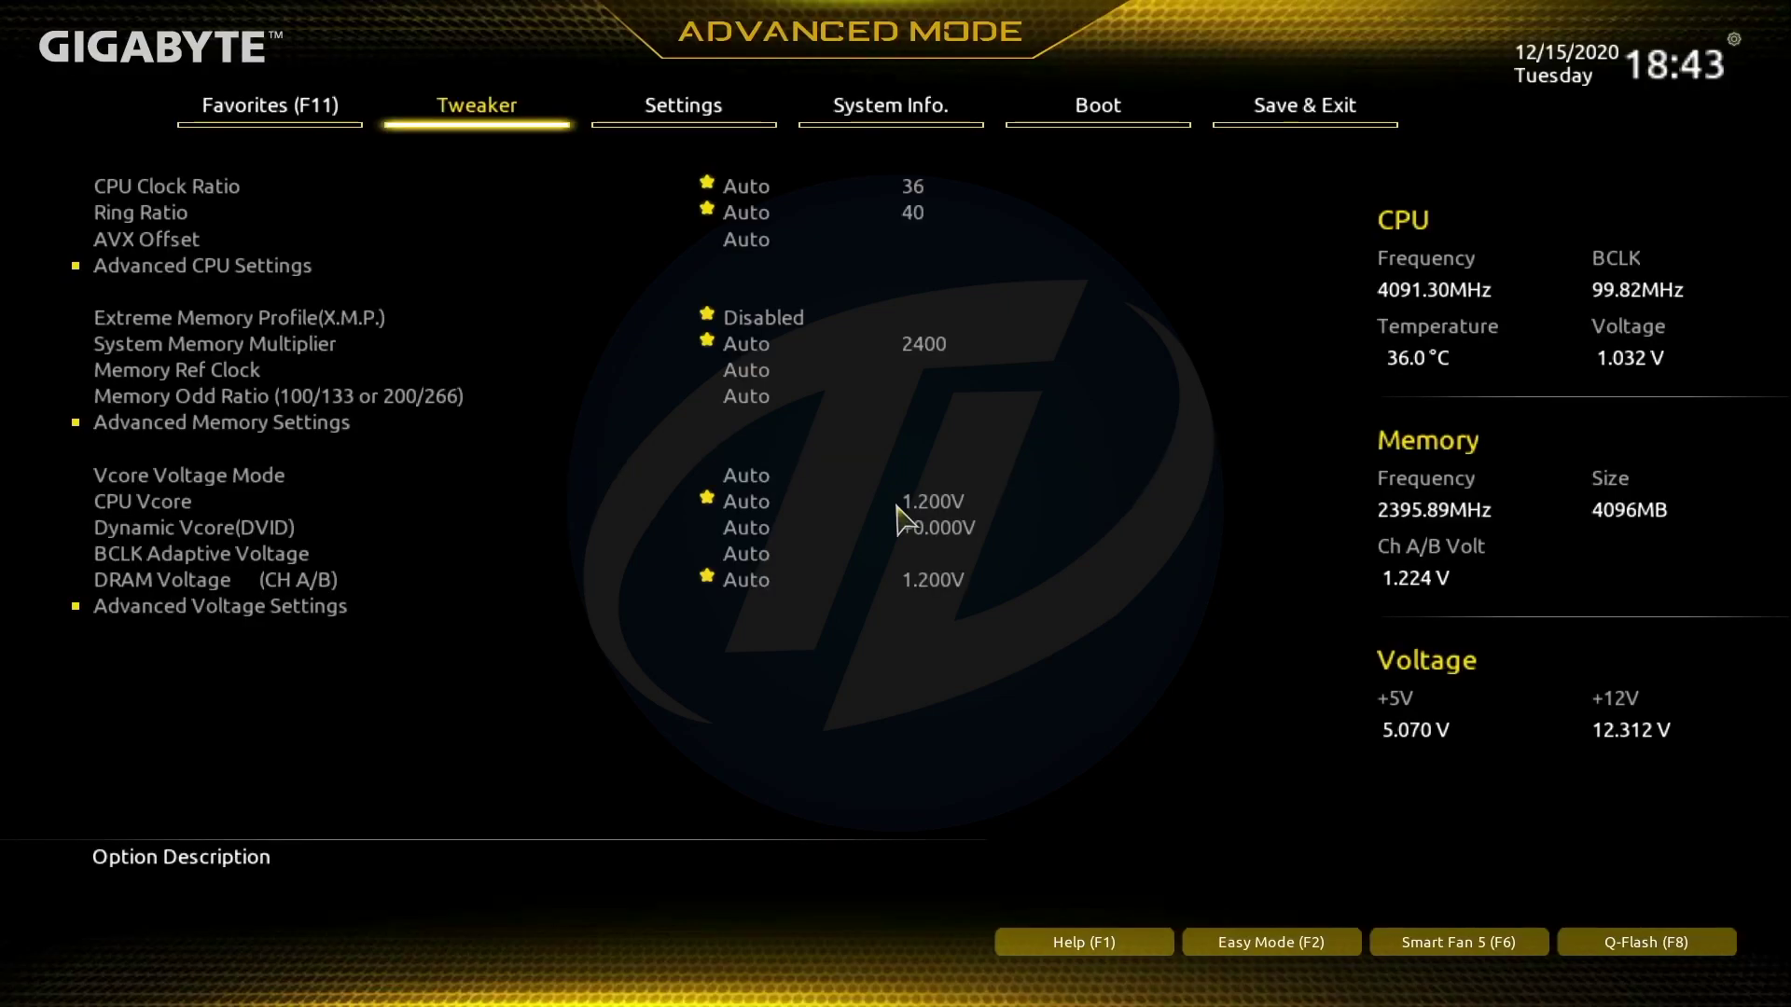
# Step: Set Boot Option #1 in the BIOS boot settings to the UEFI OS entry on the P0 GIGABYTE drive
pyautogui.press('Right')
pyautogui.press('Right')
pyautogui.press('Right')
pyautogui.press('Down')
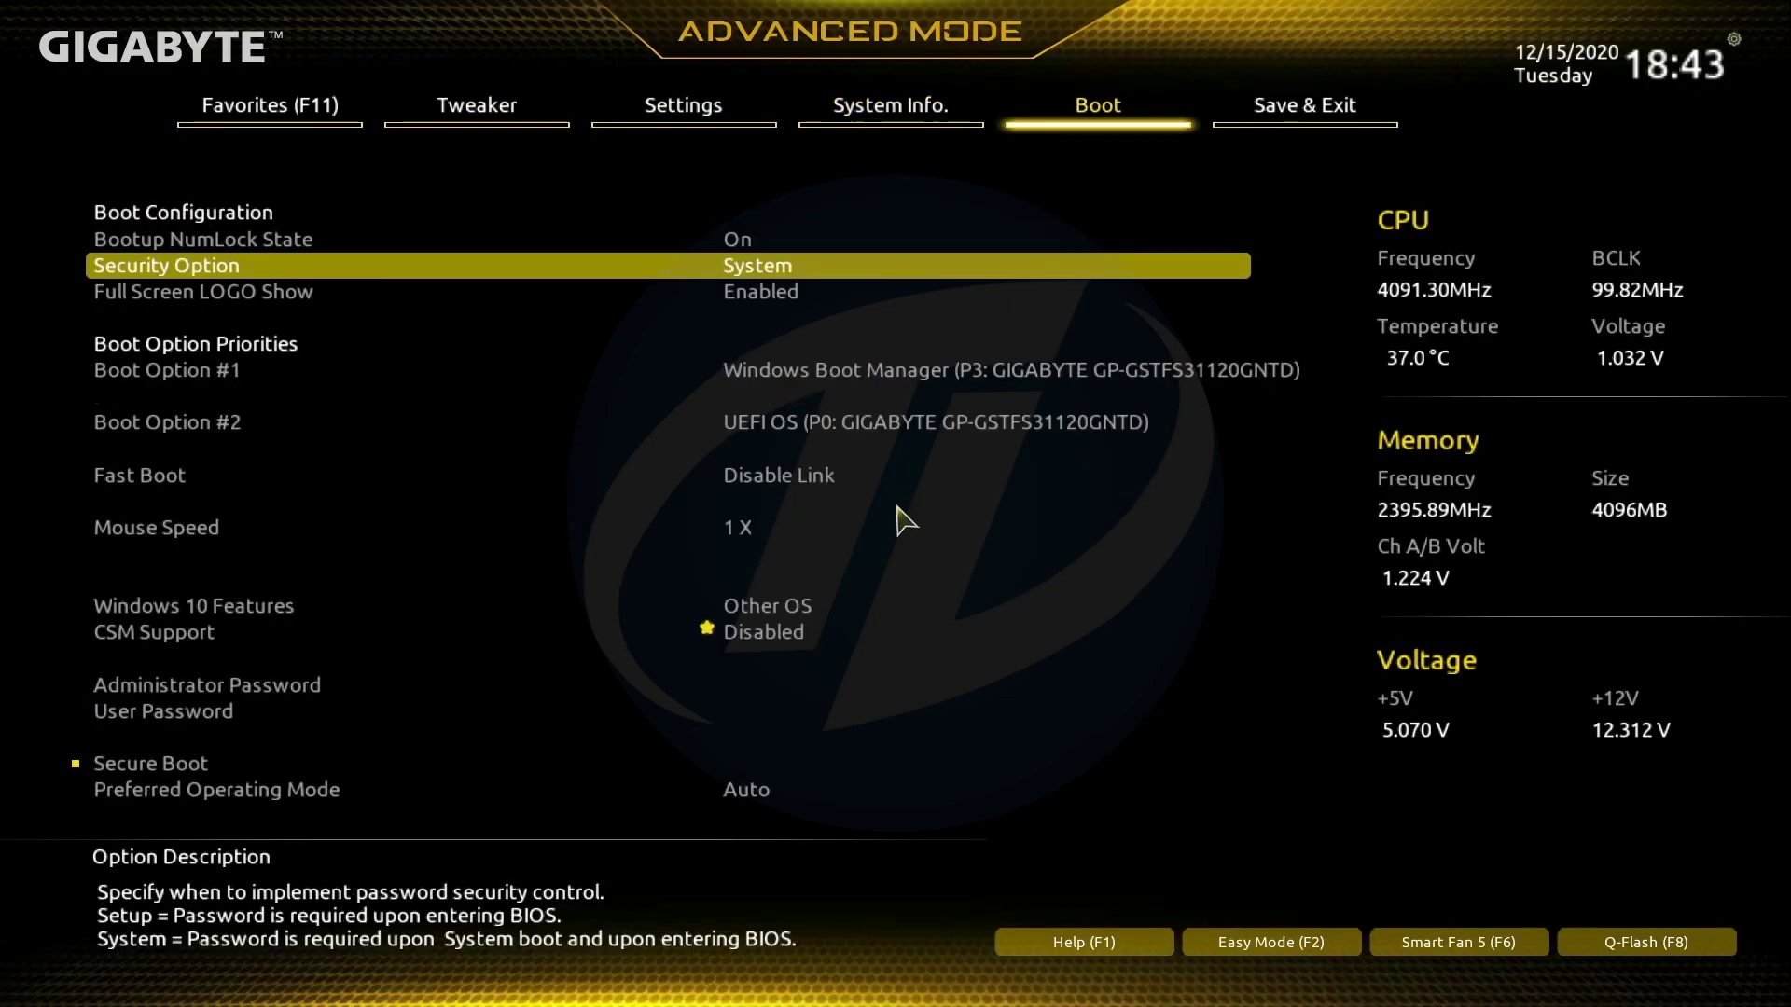
pyautogui.press('Down')
pyautogui.press('Down')
pyautogui.press('Return')
pyautogui.press('Return')
# Step: Save the BIOS changes and exit setup
pyautogui.press('Right')
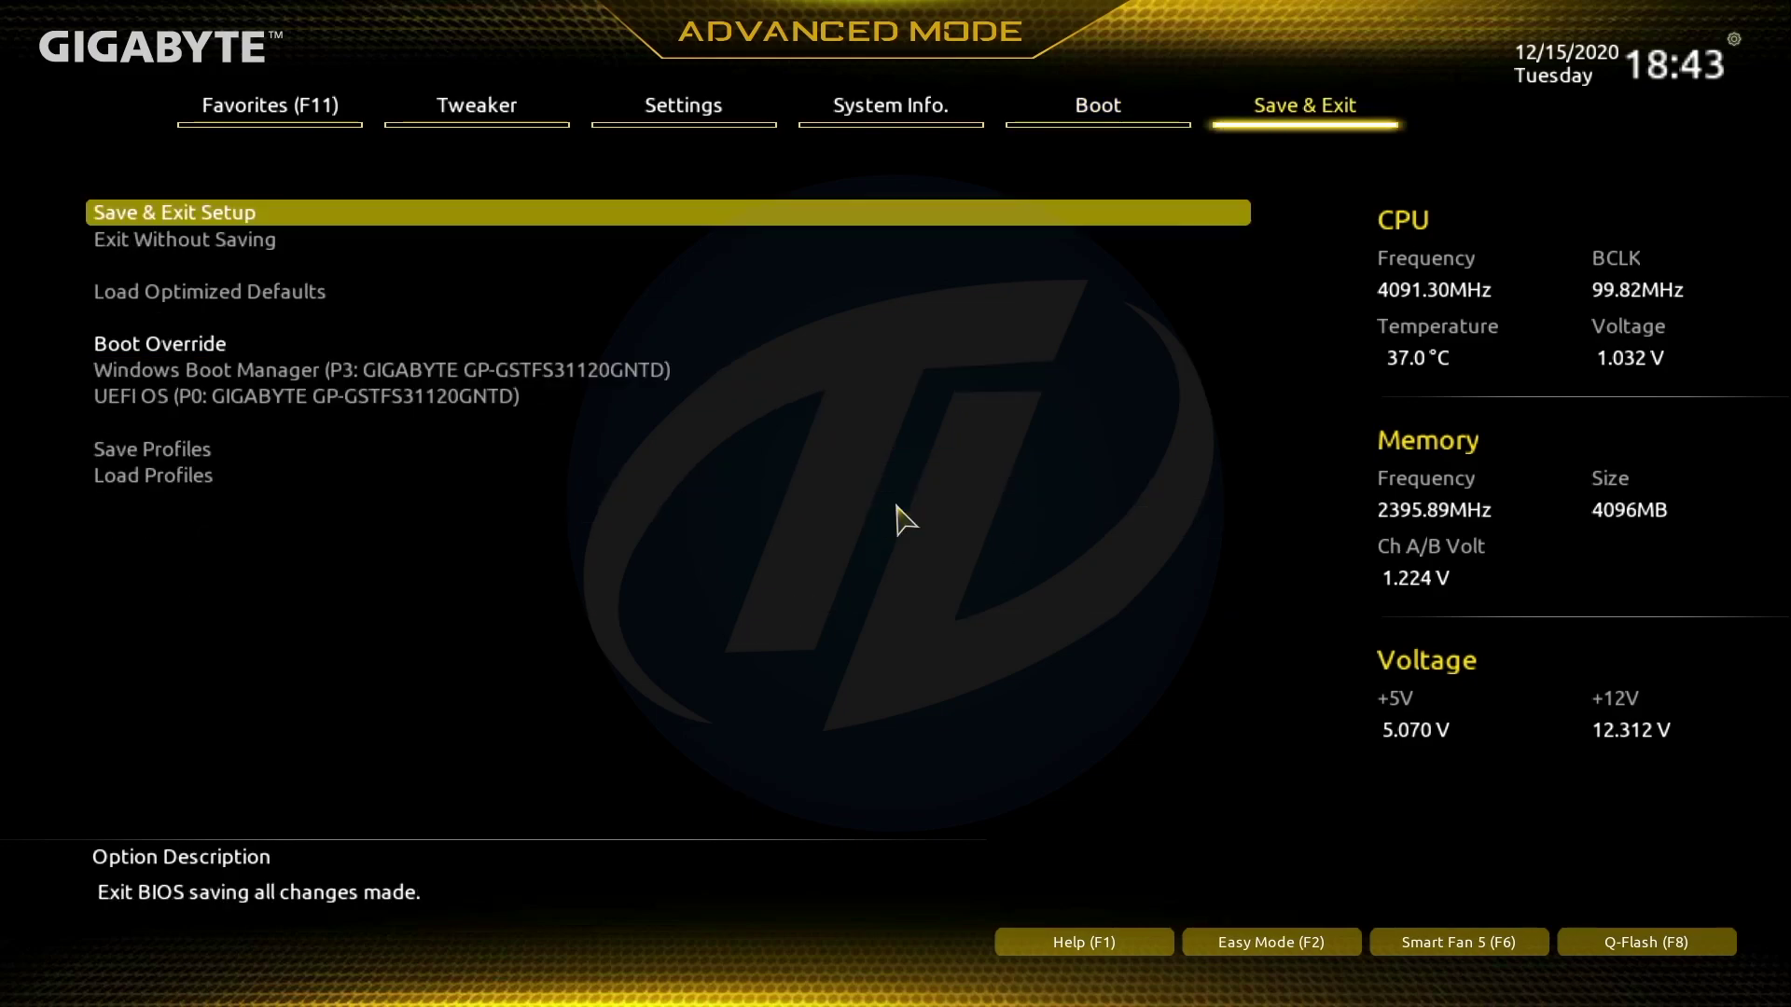
pyautogui.press('Return')
pyautogui.press('Return')
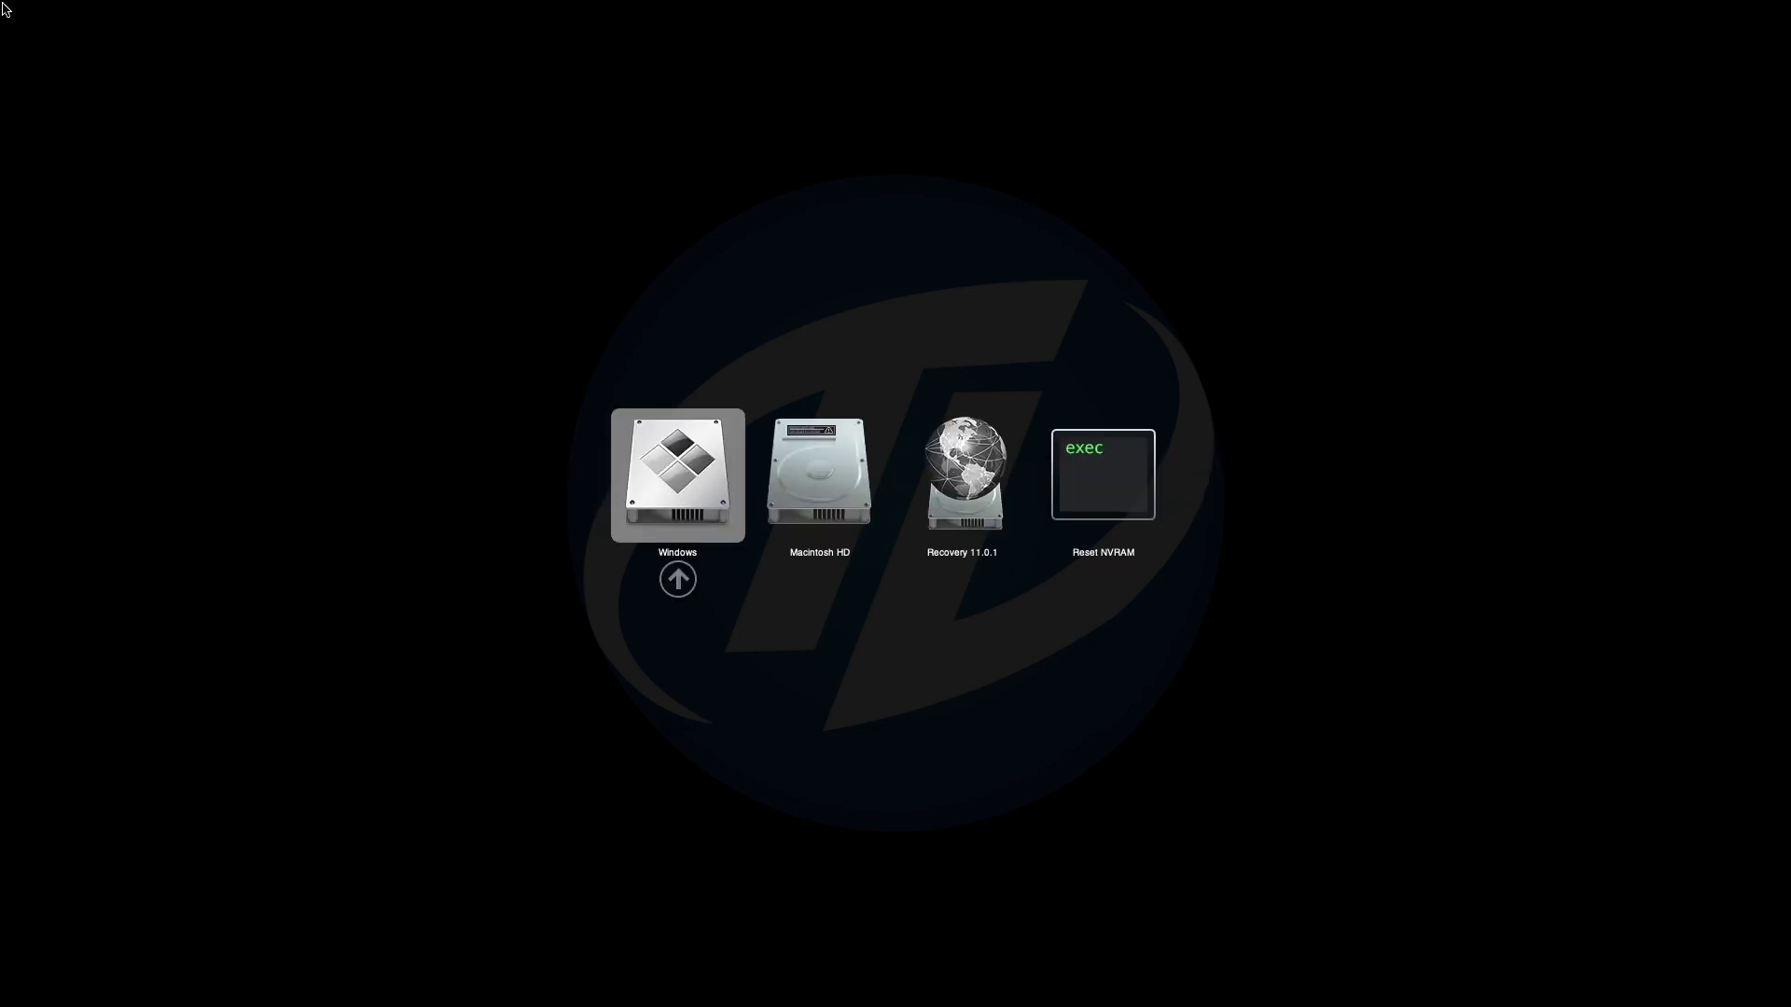
# Step: Start Windows from the OpenCore boot picker
pyautogui.press('Right')
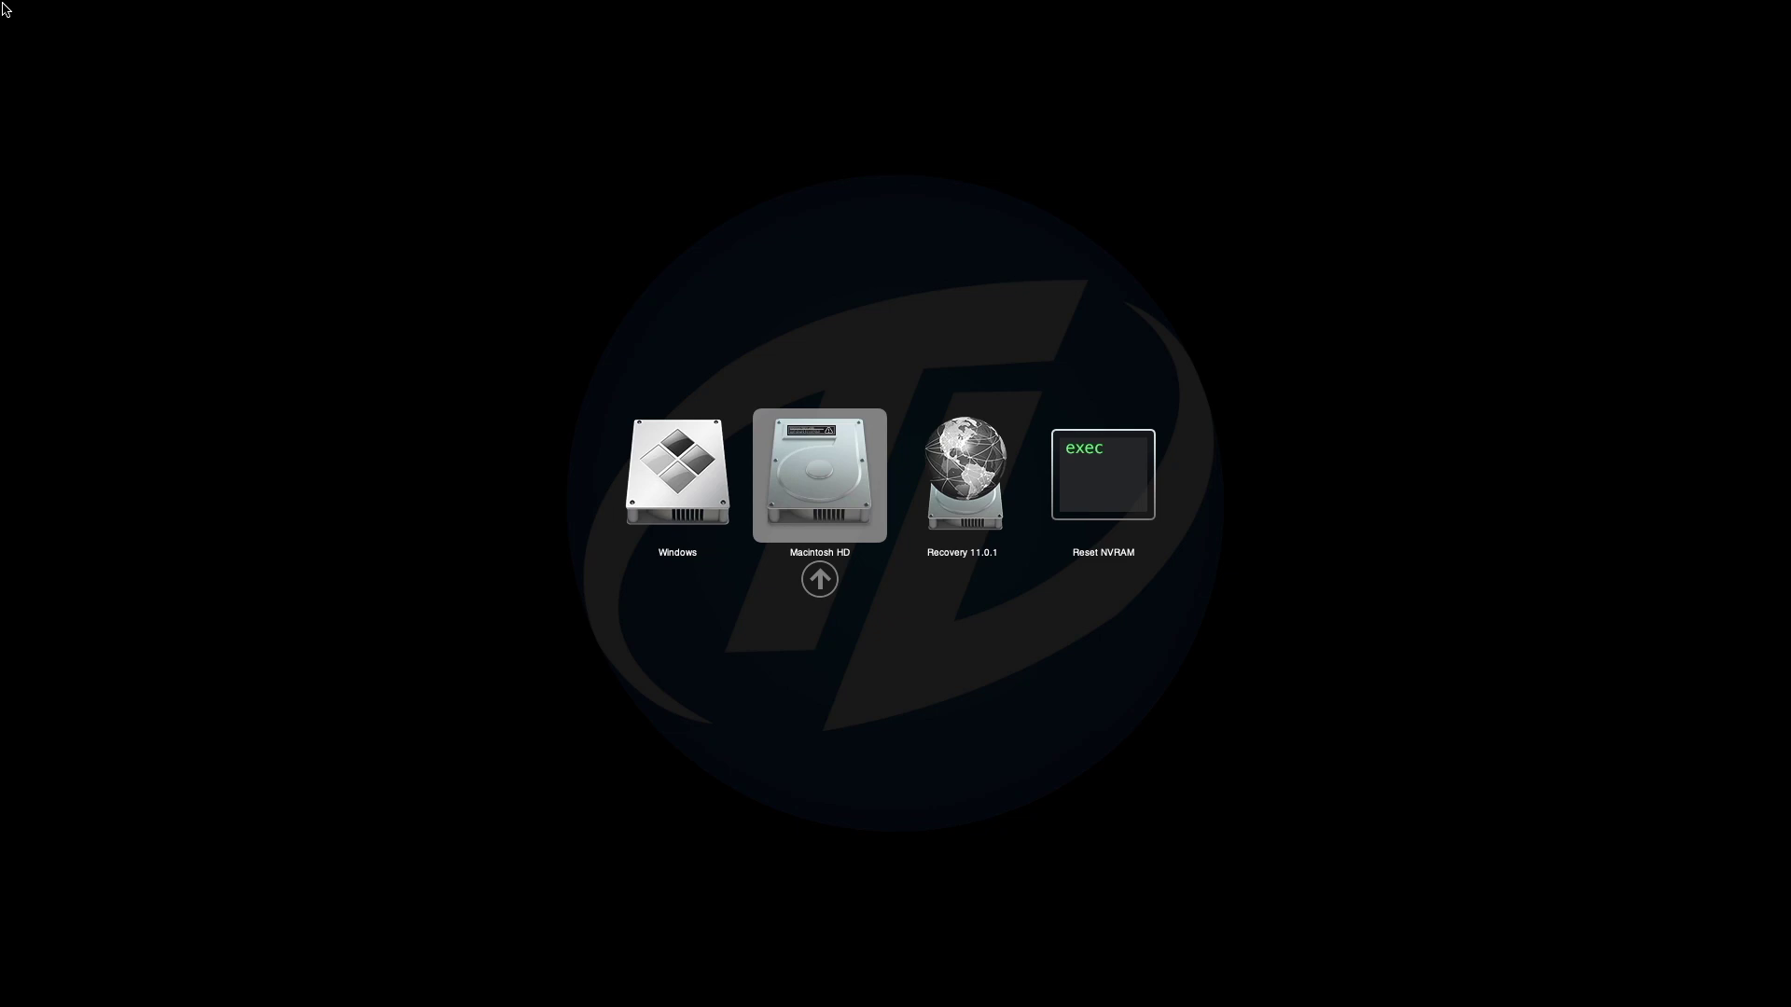
pyautogui.press('Left')
pyautogui.press('Return')
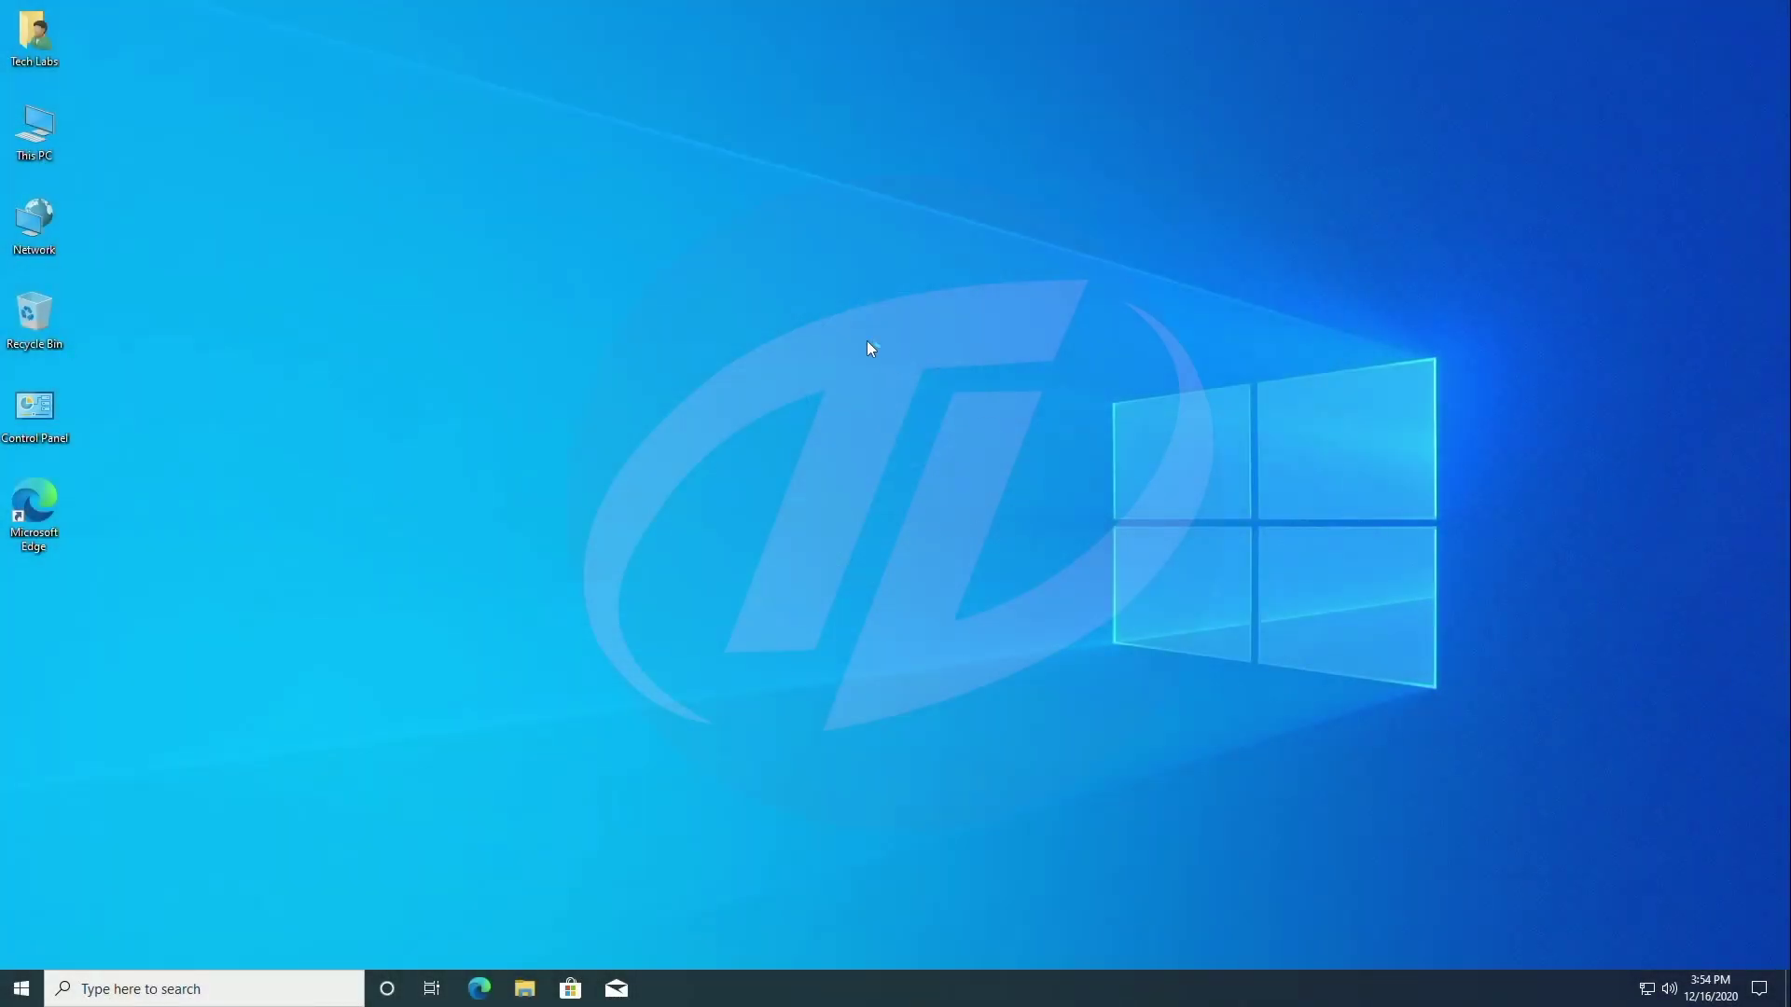
# Step: Refresh the Windows desktop and check the notification center
pyautogui.rightClick(840, 328)
pyautogui.click(893, 392)
pyautogui.click(1759, 988)
pyautogui.click(1022, 731)
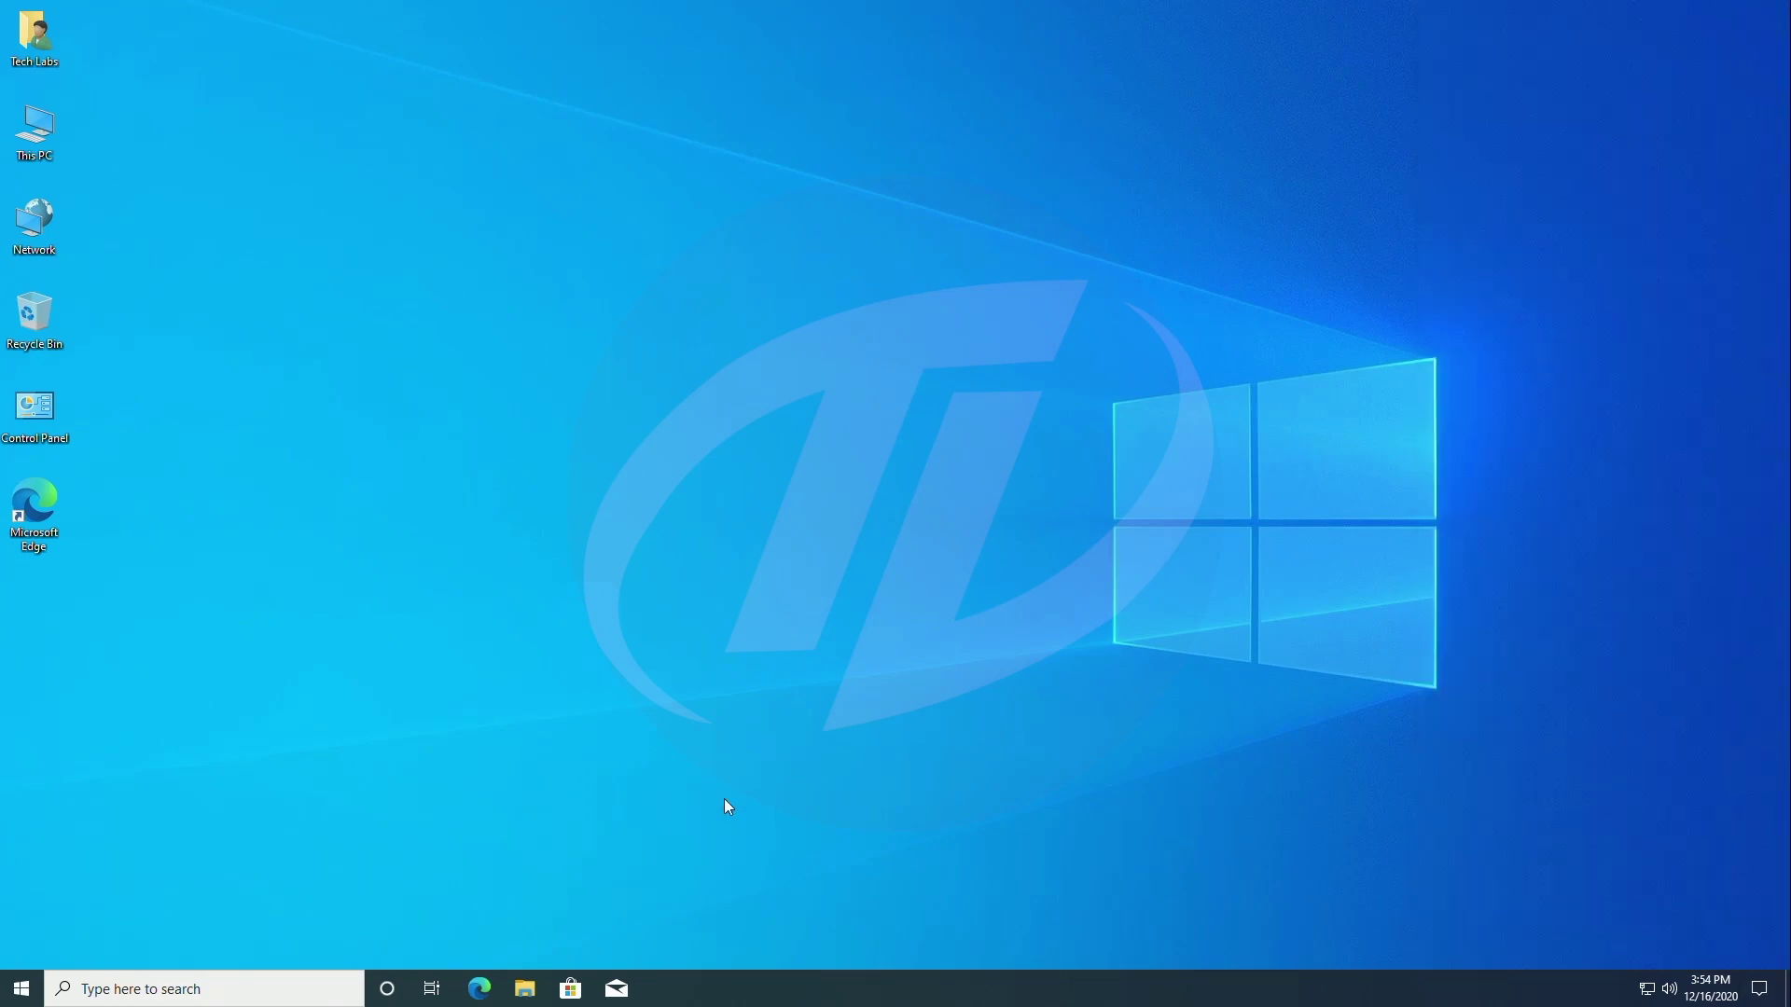
# Step: Confirm Microsoft Edge's first-run sync dialog without signing in and open a browser window
pyautogui.click(480, 989)
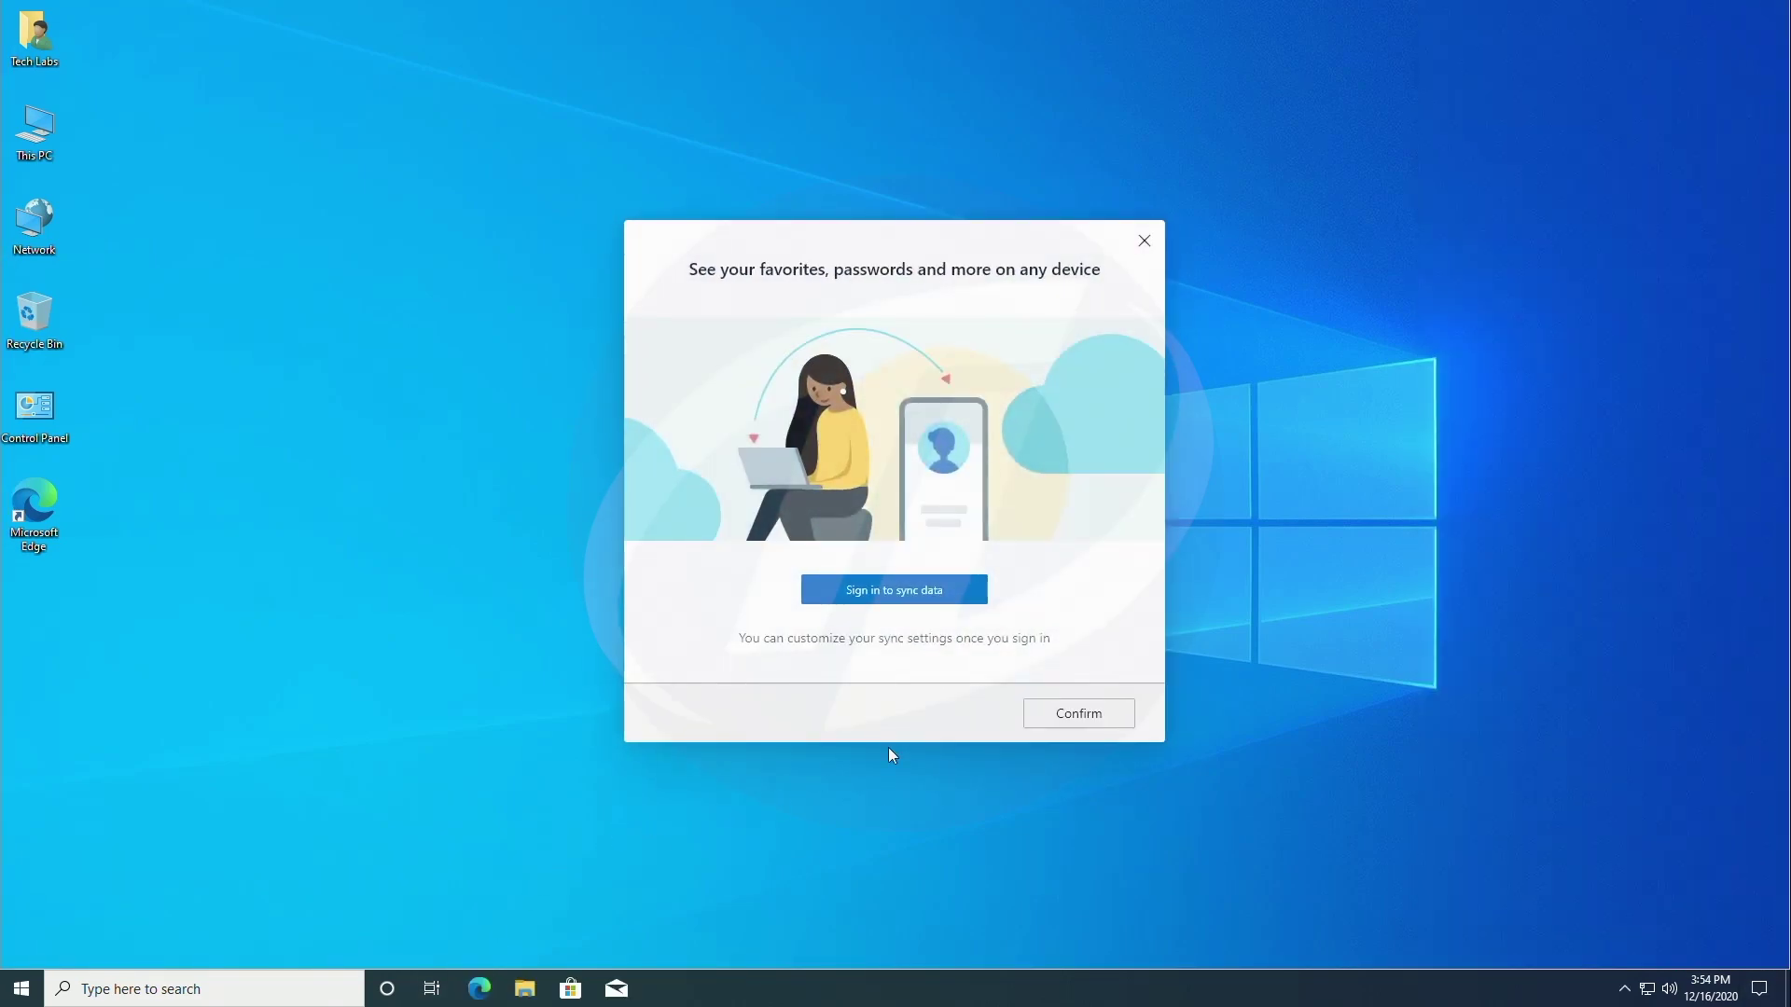
pyautogui.click(1042, 707)
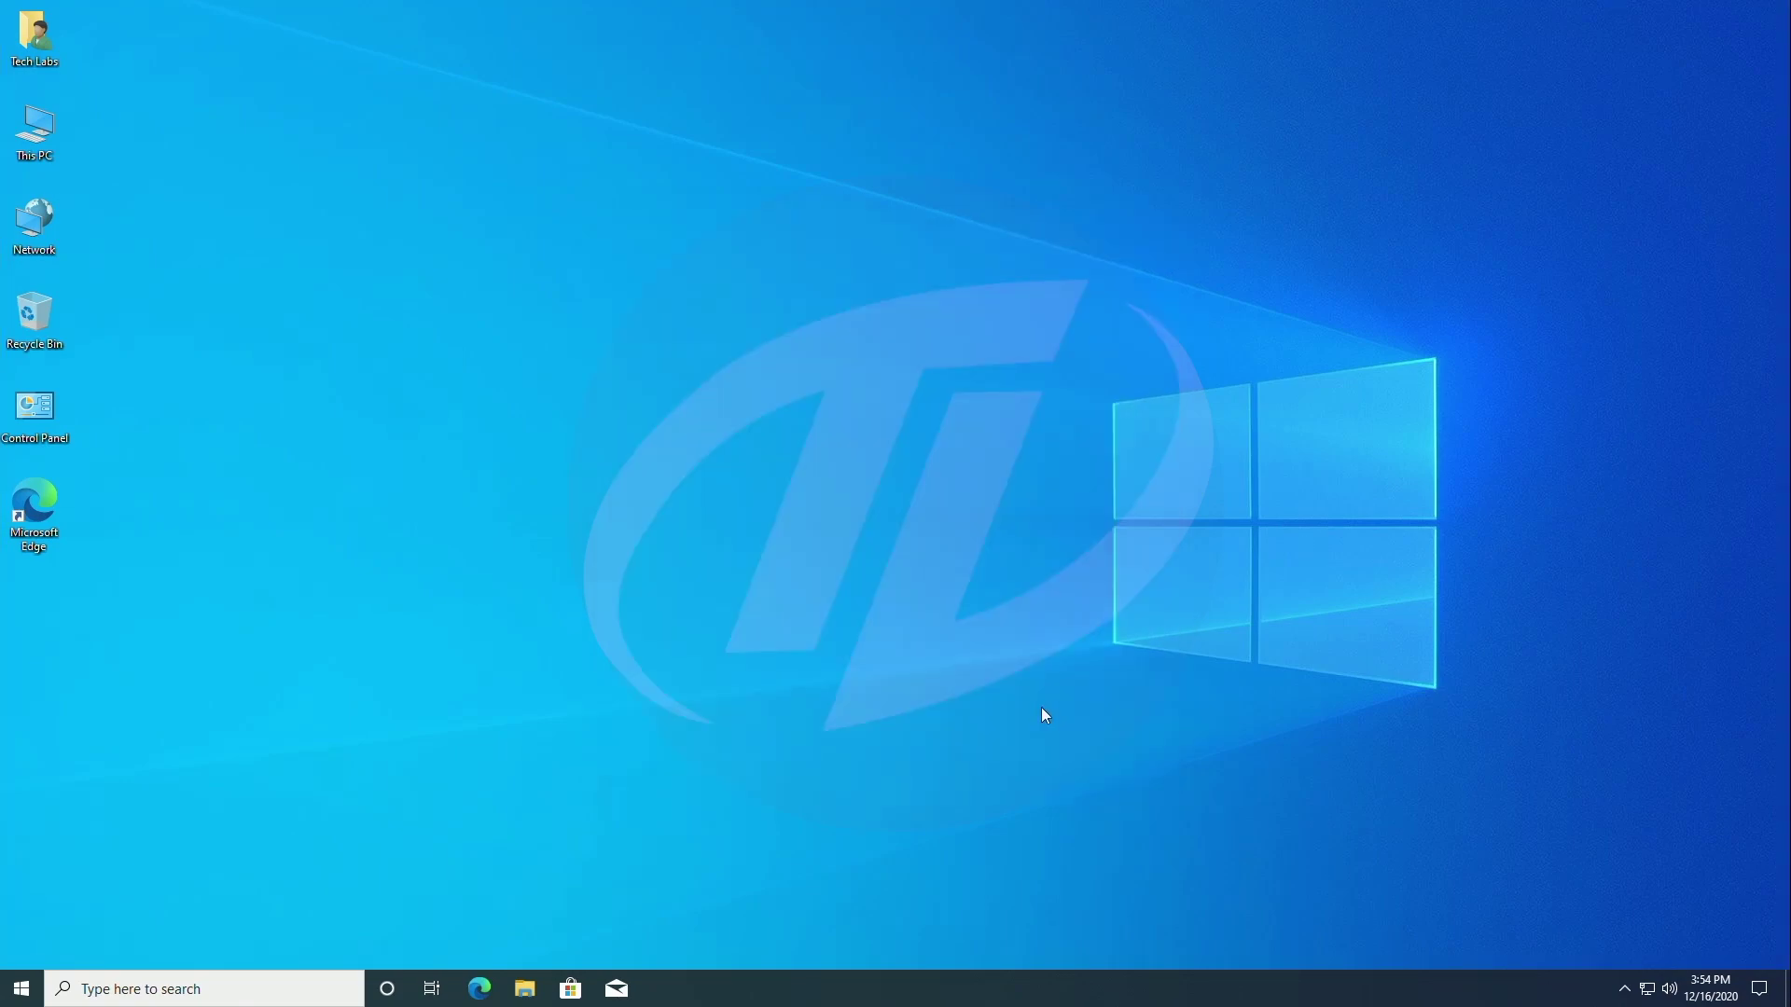
pyautogui.click(480, 988)
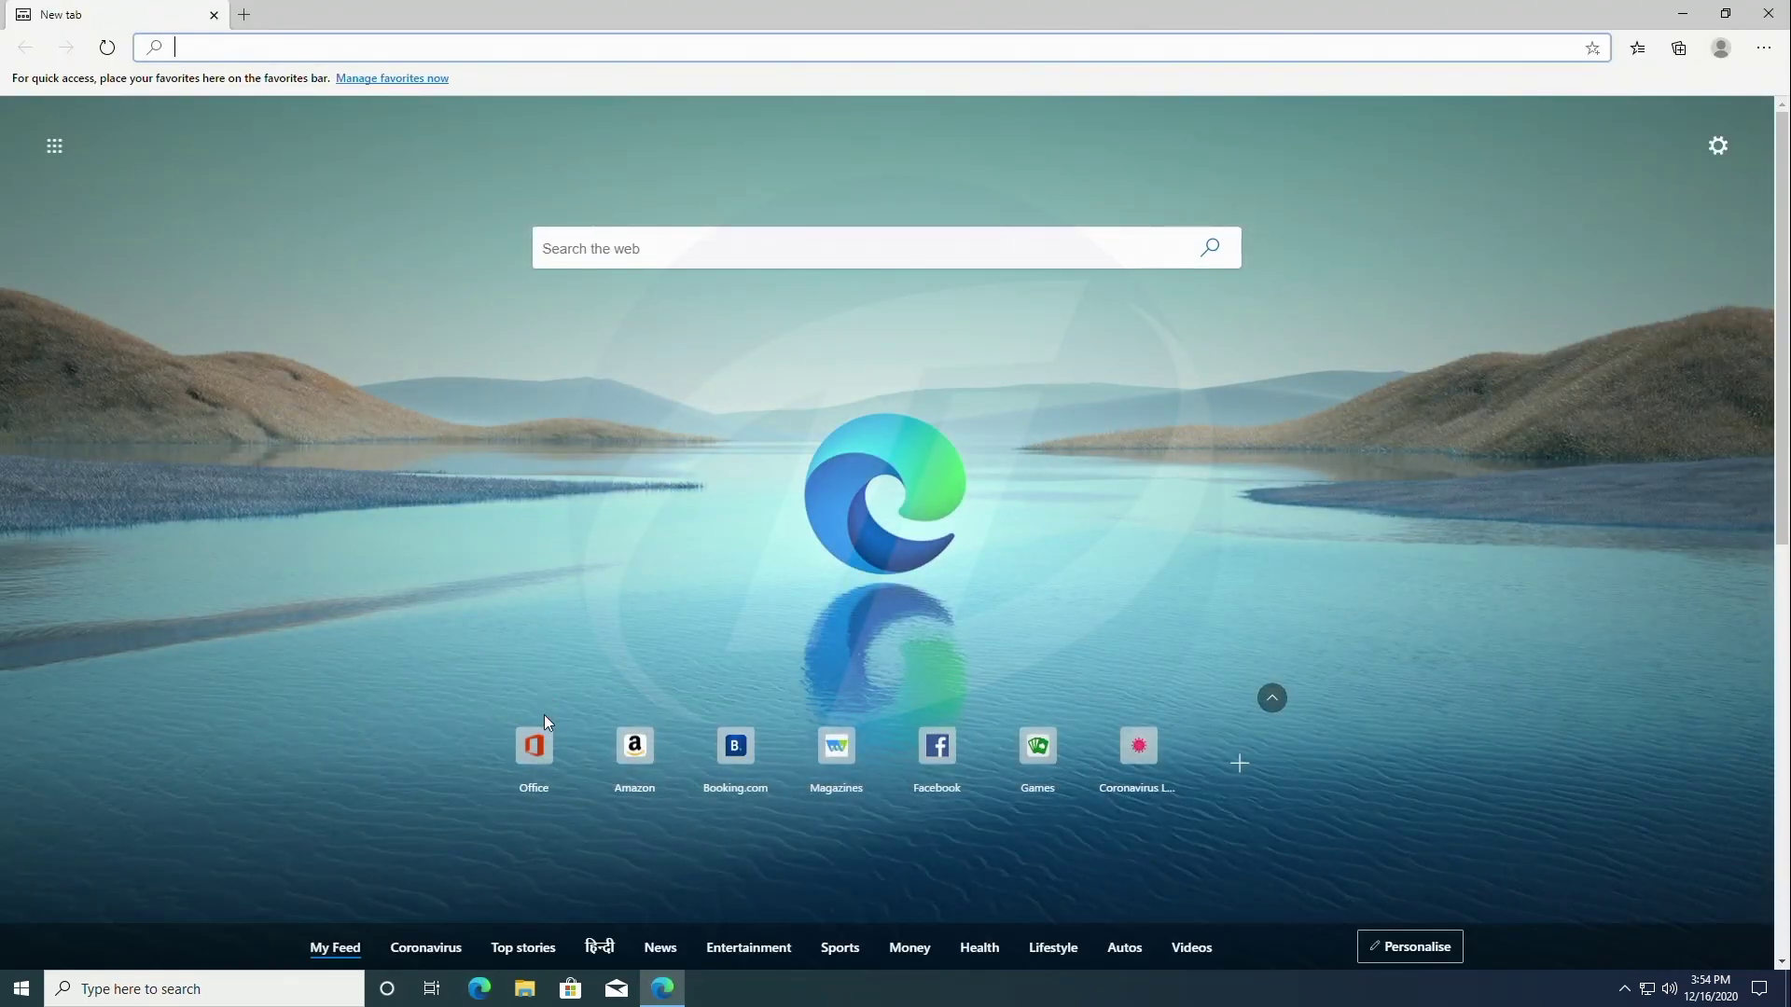
# Step: Test the internet connection by browsing the Office website from the new tab page, and close Edge
pyautogui.click(541, 749)
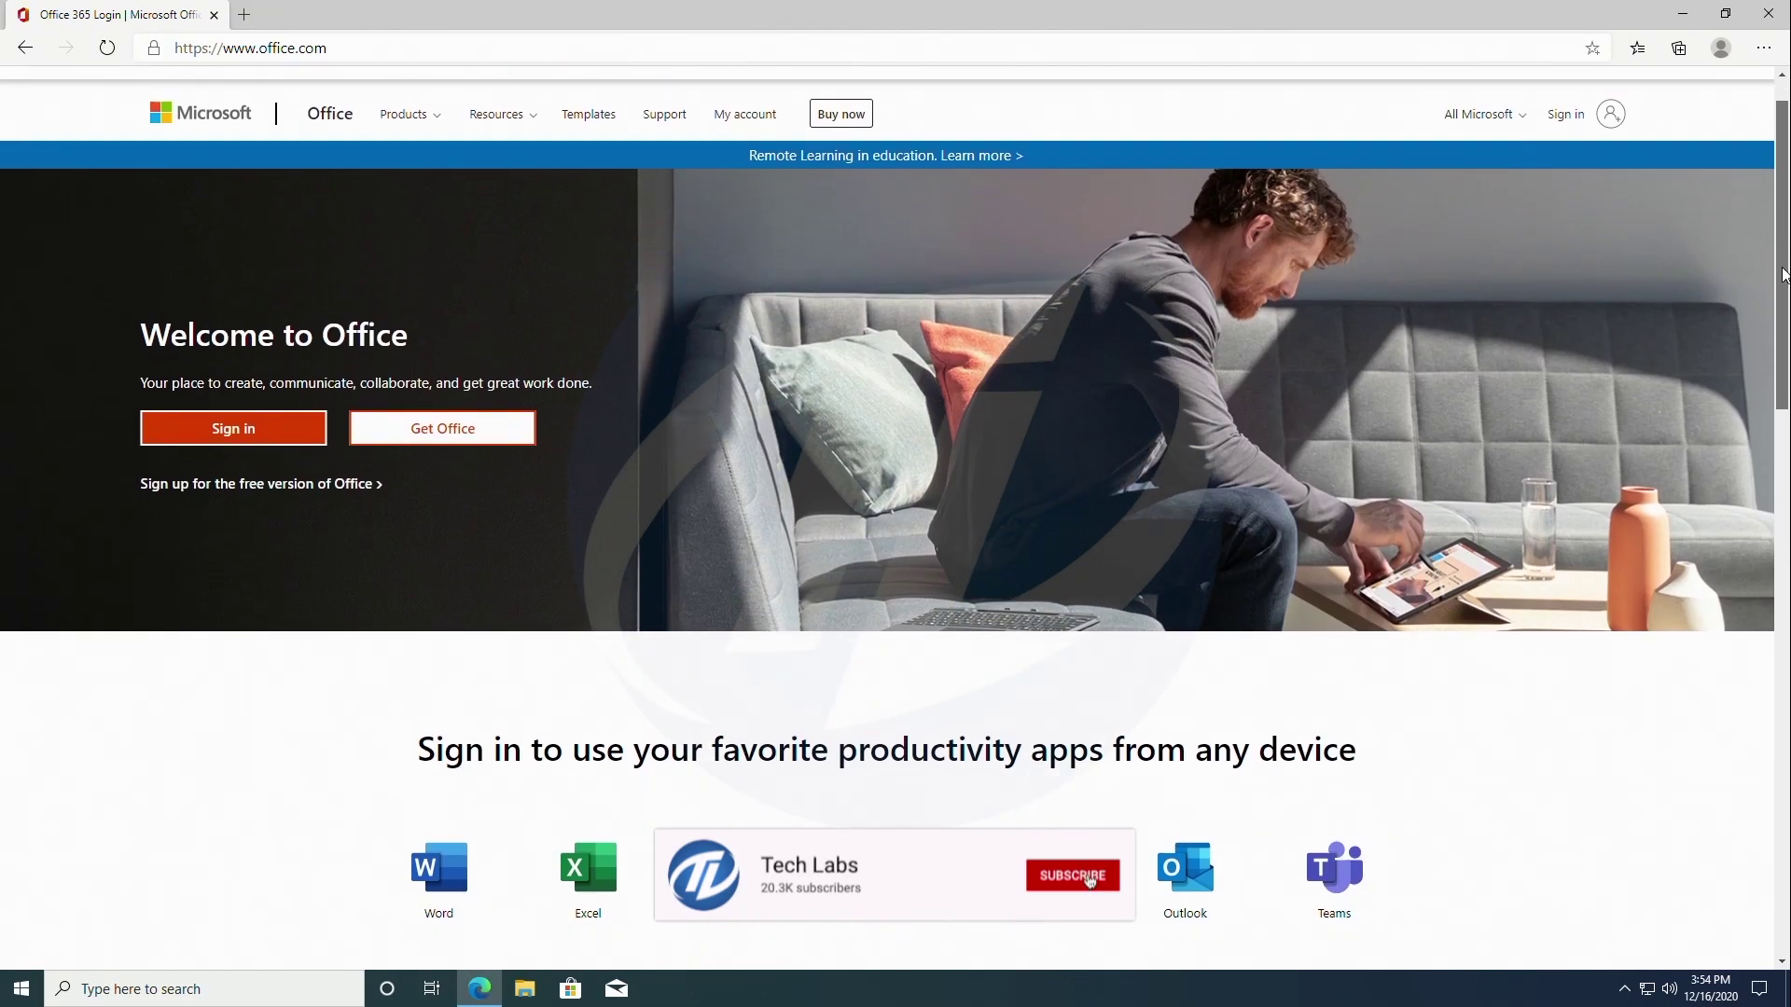
pyautogui.scroll(-15, 1772, 809)
pyautogui.moveTo(1772, 810); pyautogui.dragTo(1762, 254)
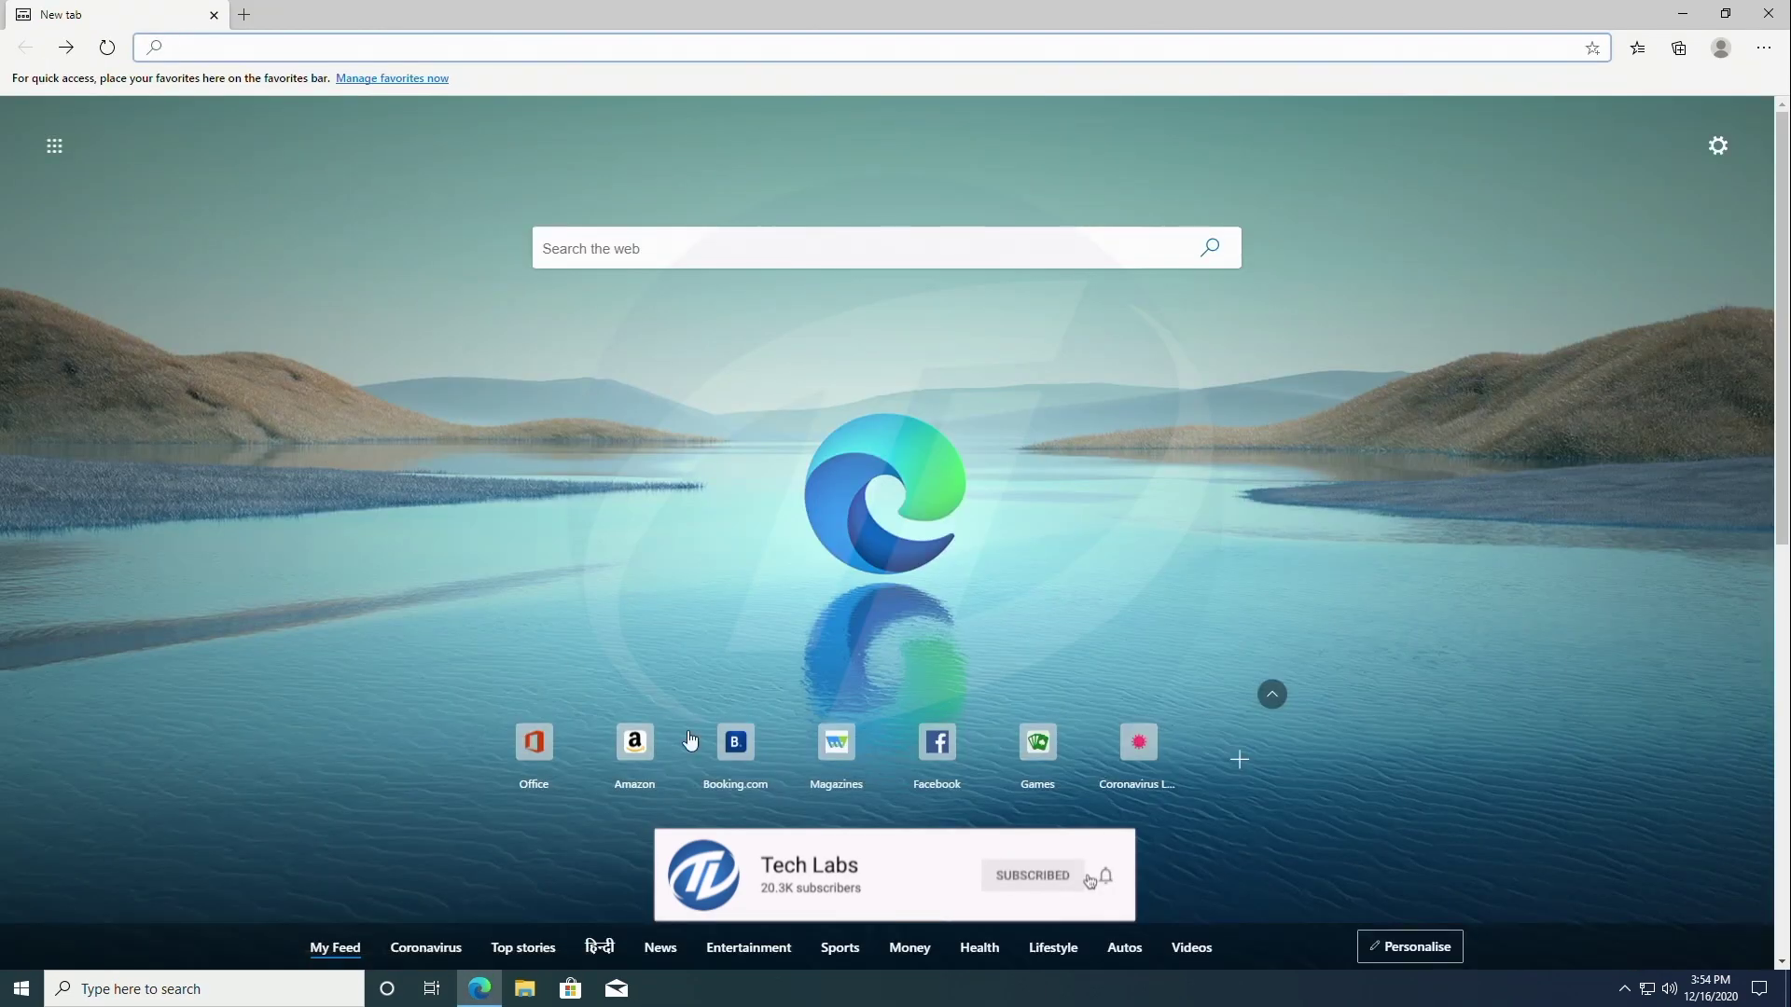
pyautogui.click(936, 631)
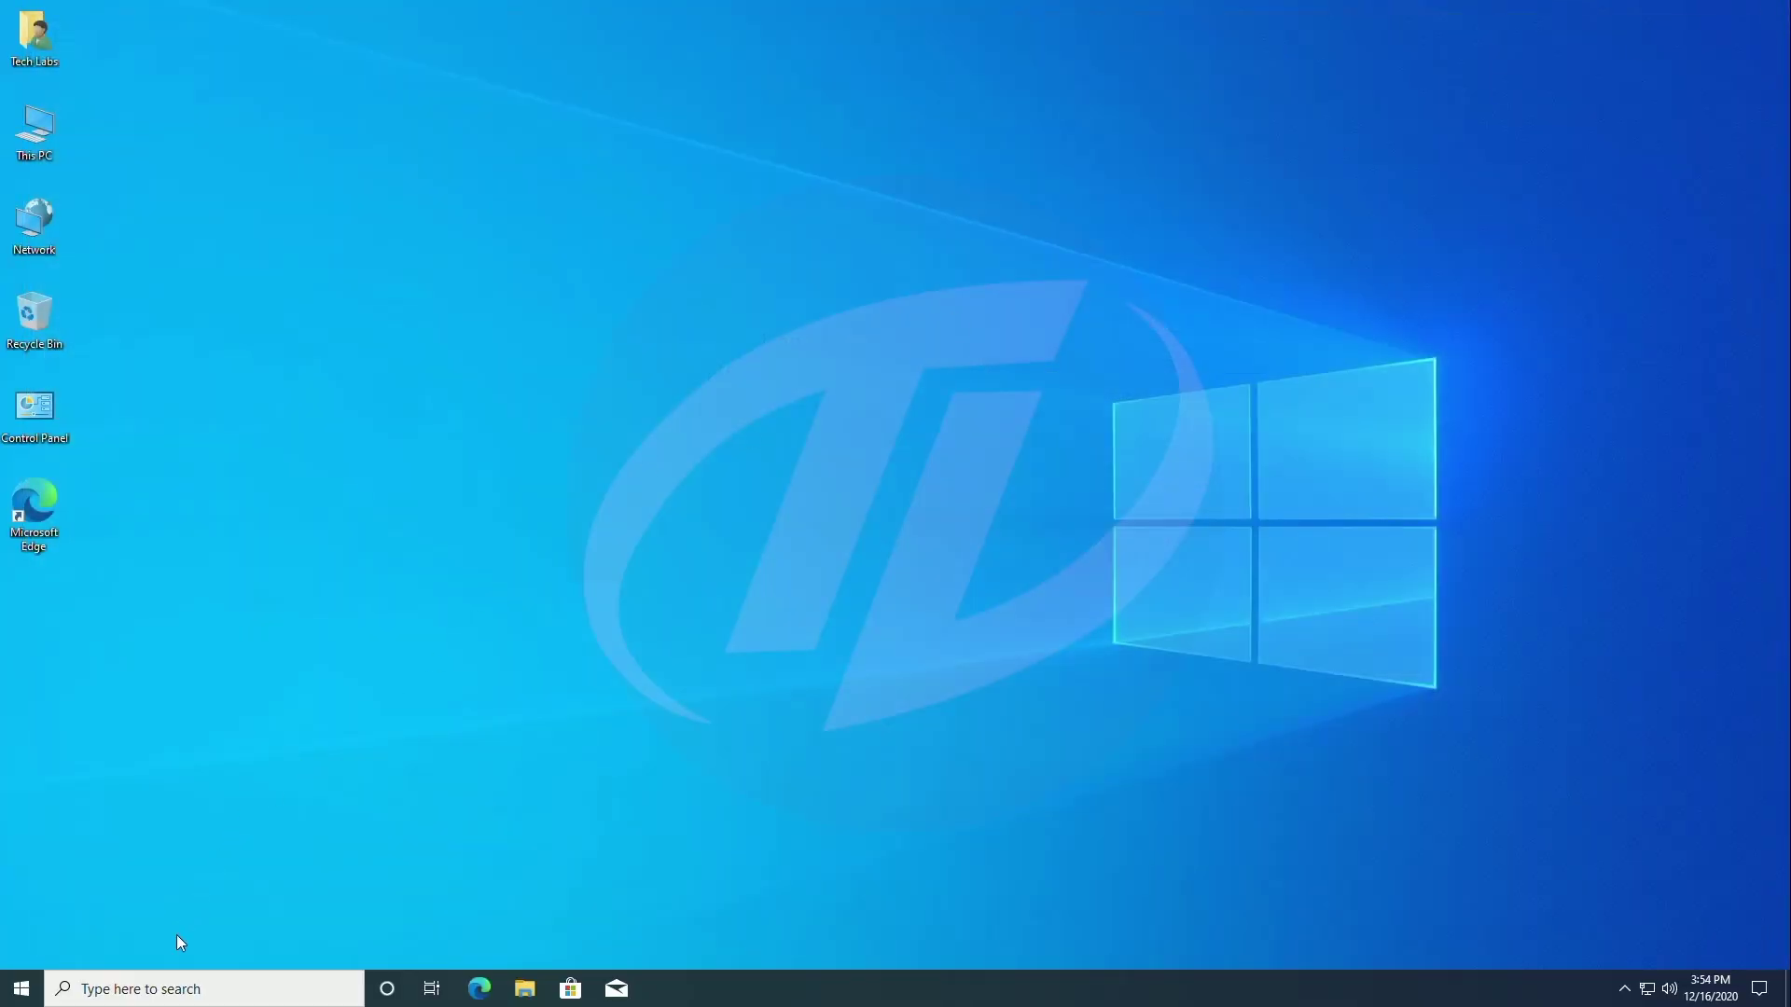
# Step: Review the Display, Sound, Notifications & actions, Focus assist and Power & sleep pages of the Windows System settings
pyautogui.click(176, 989)
pyautogui.click(271, 499)
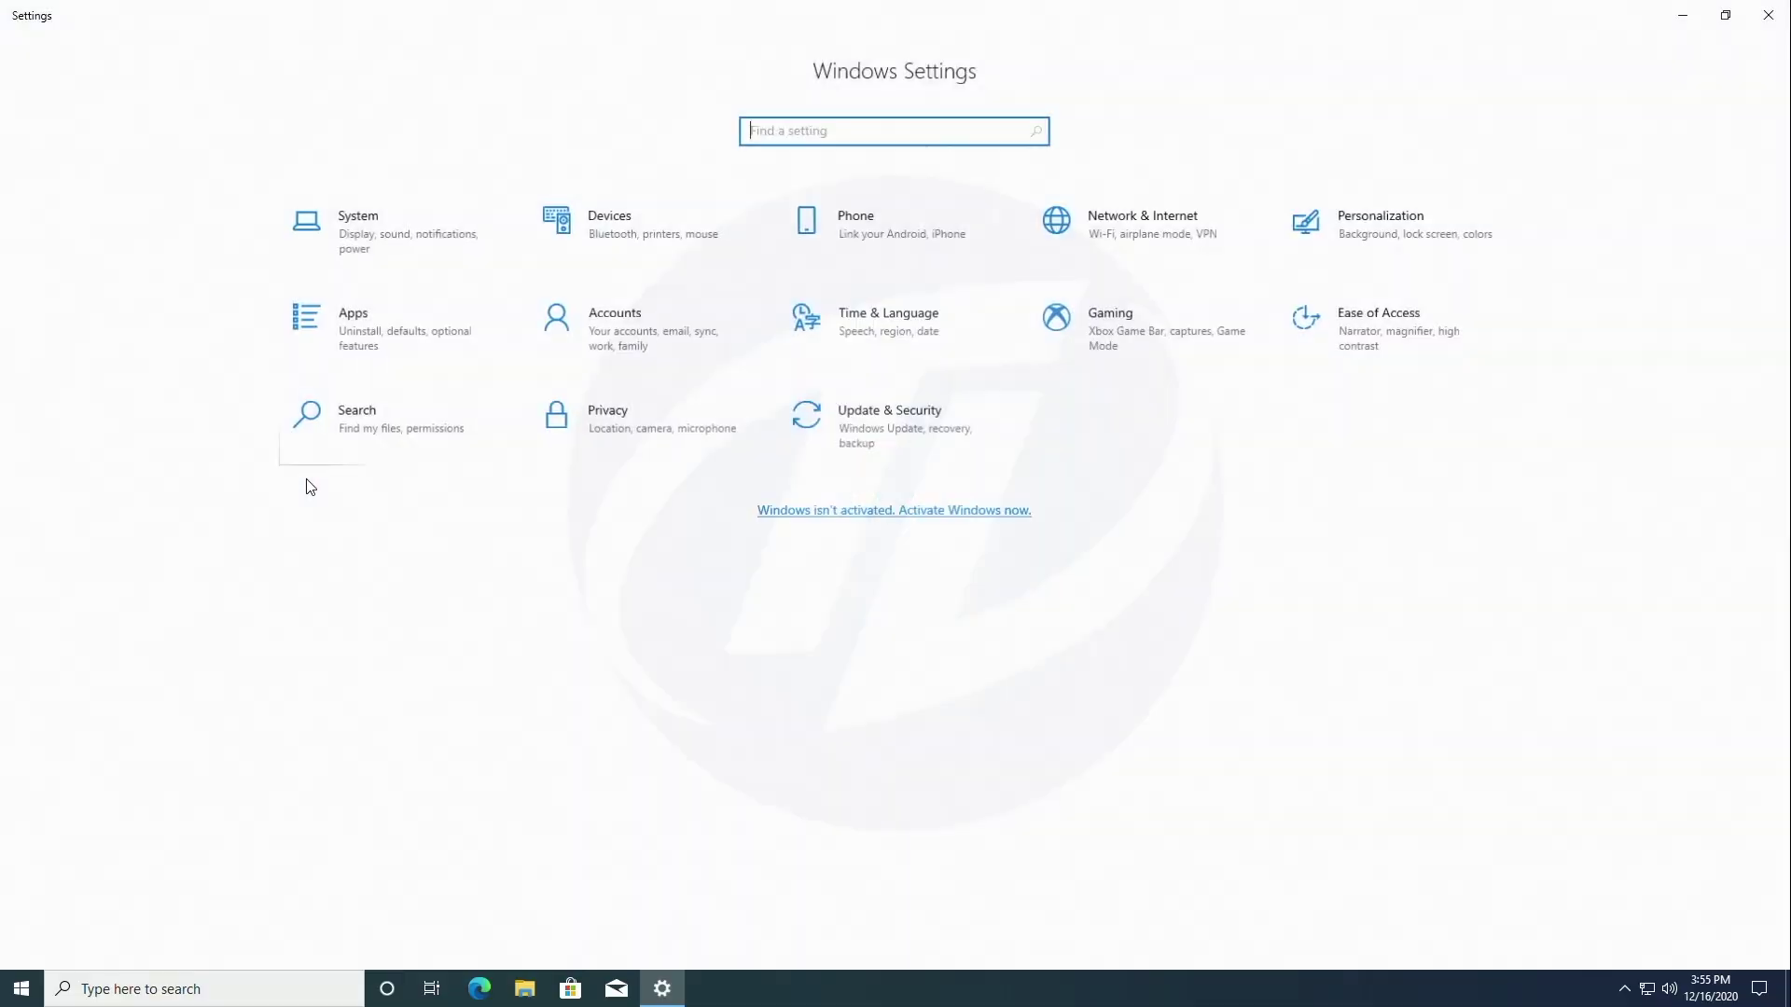
pyautogui.click(448, 233)
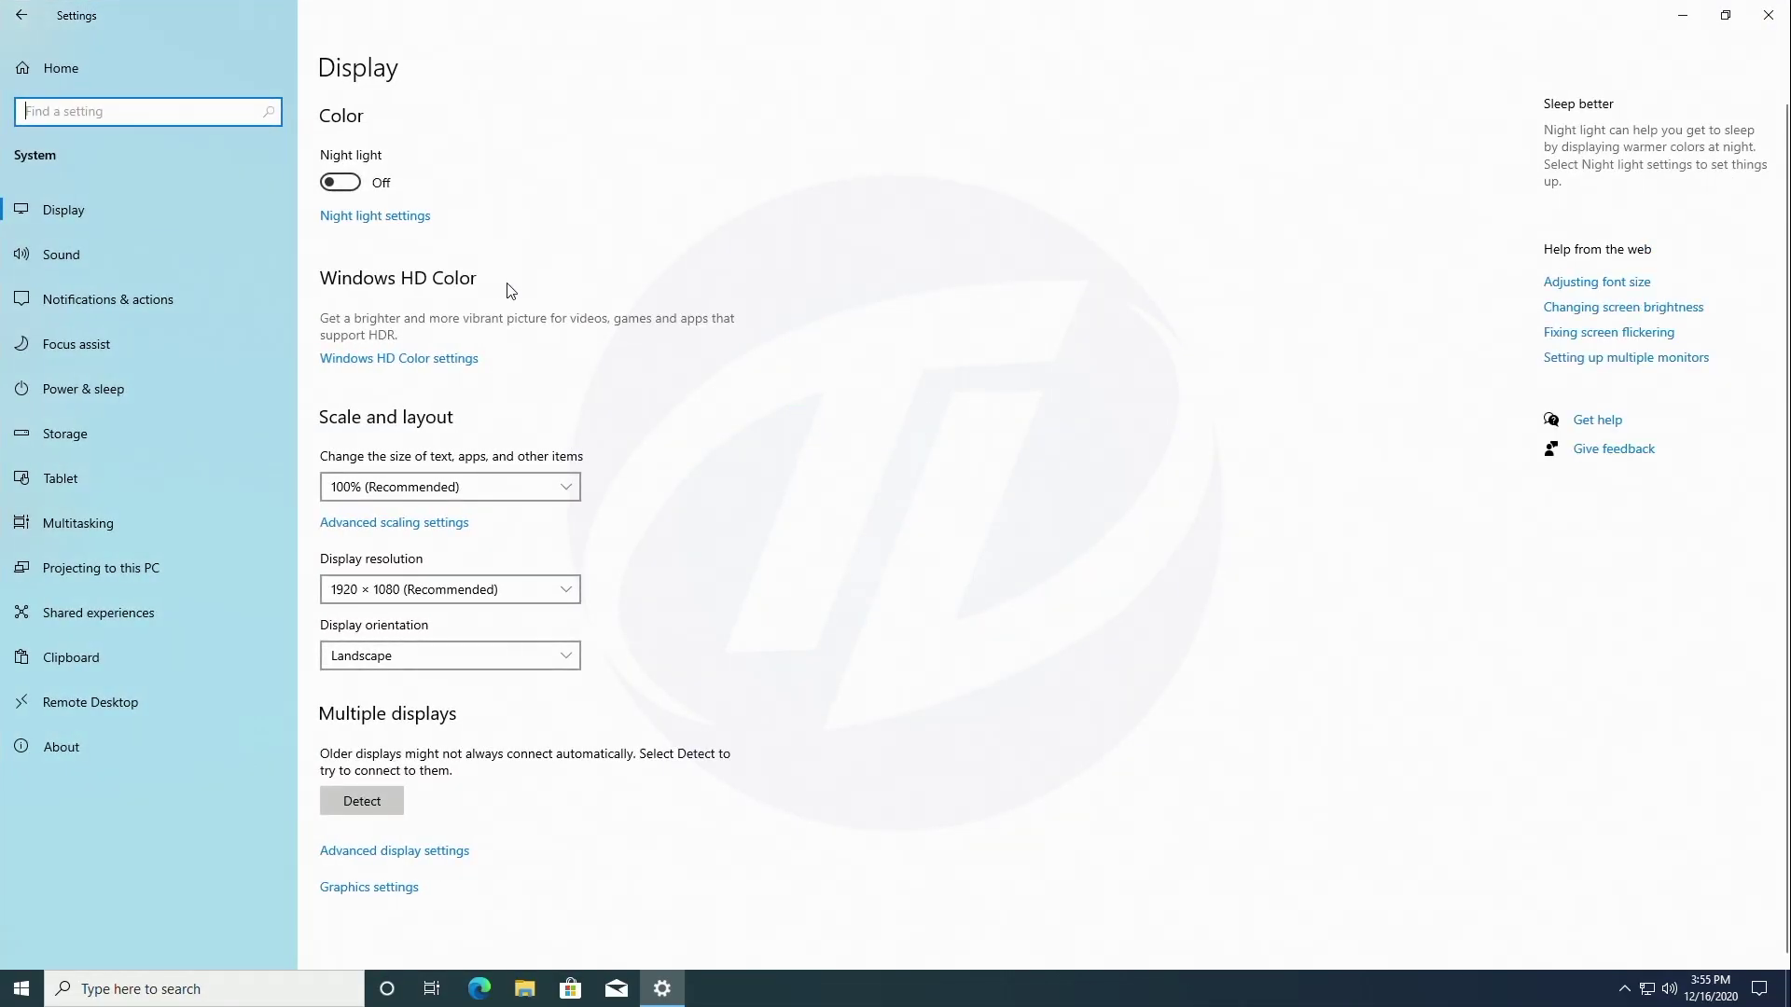
pyautogui.click(154, 197)
pyautogui.click(170, 260)
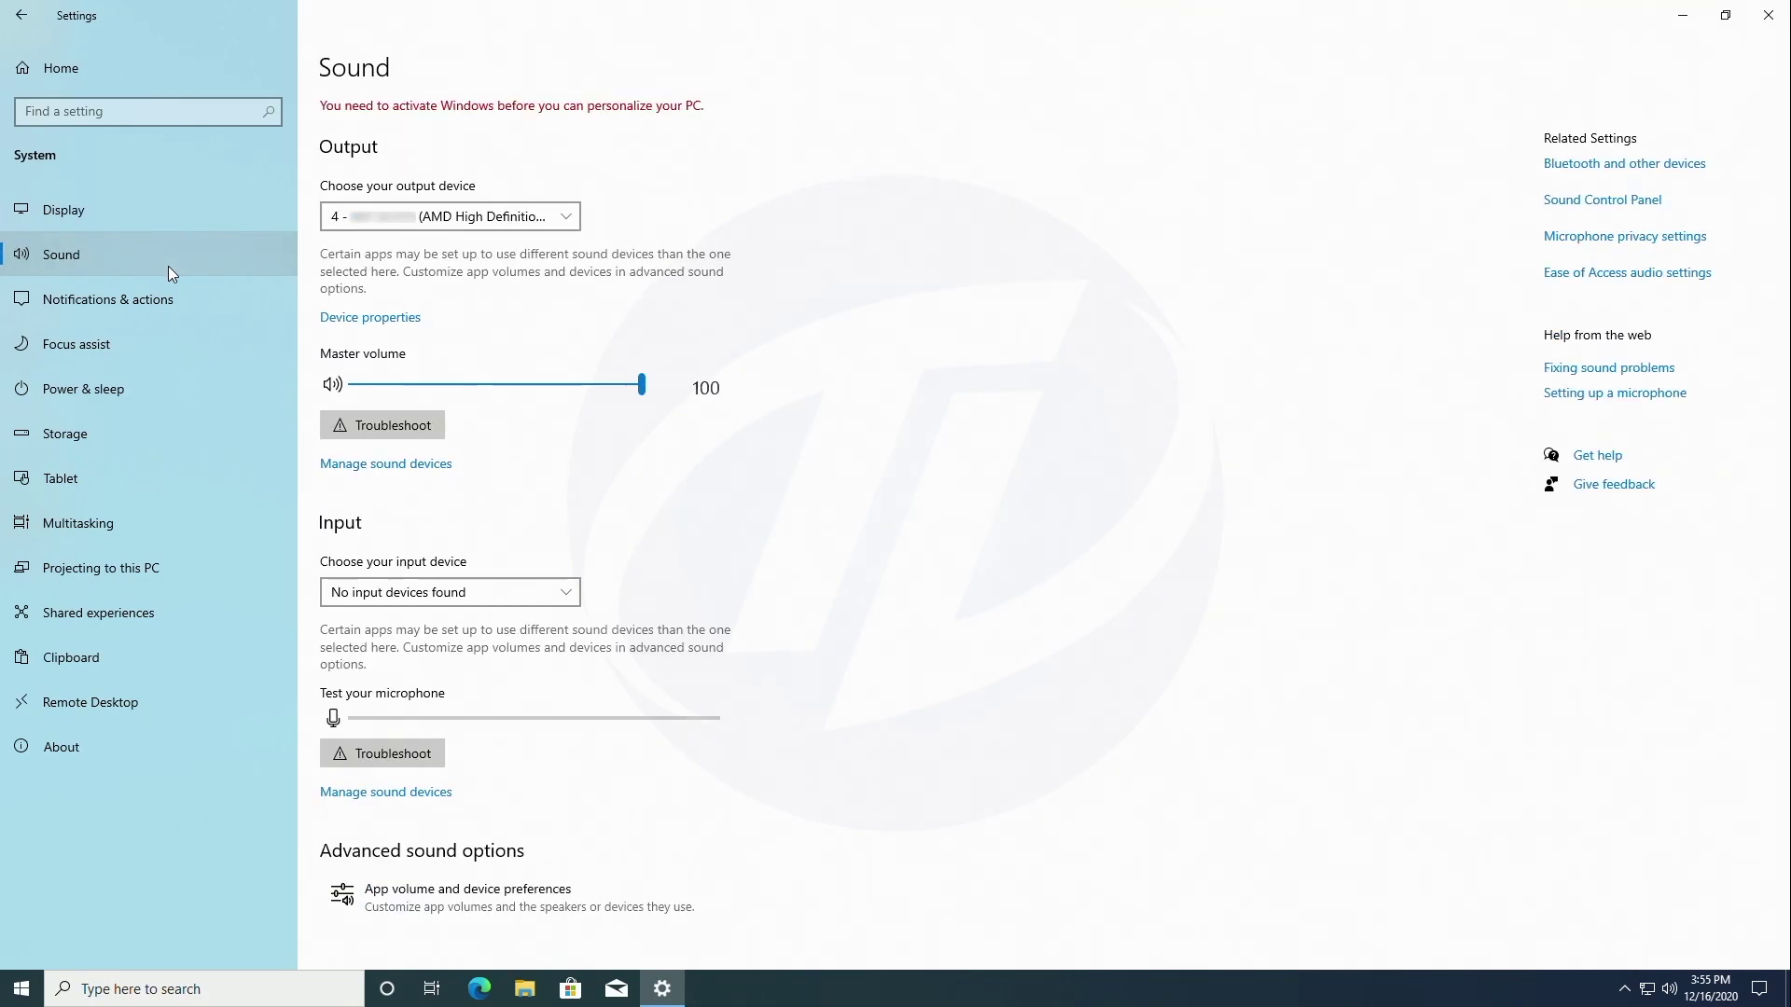
pyautogui.click(160, 303)
pyautogui.click(142, 353)
pyautogui.click(127, 390)
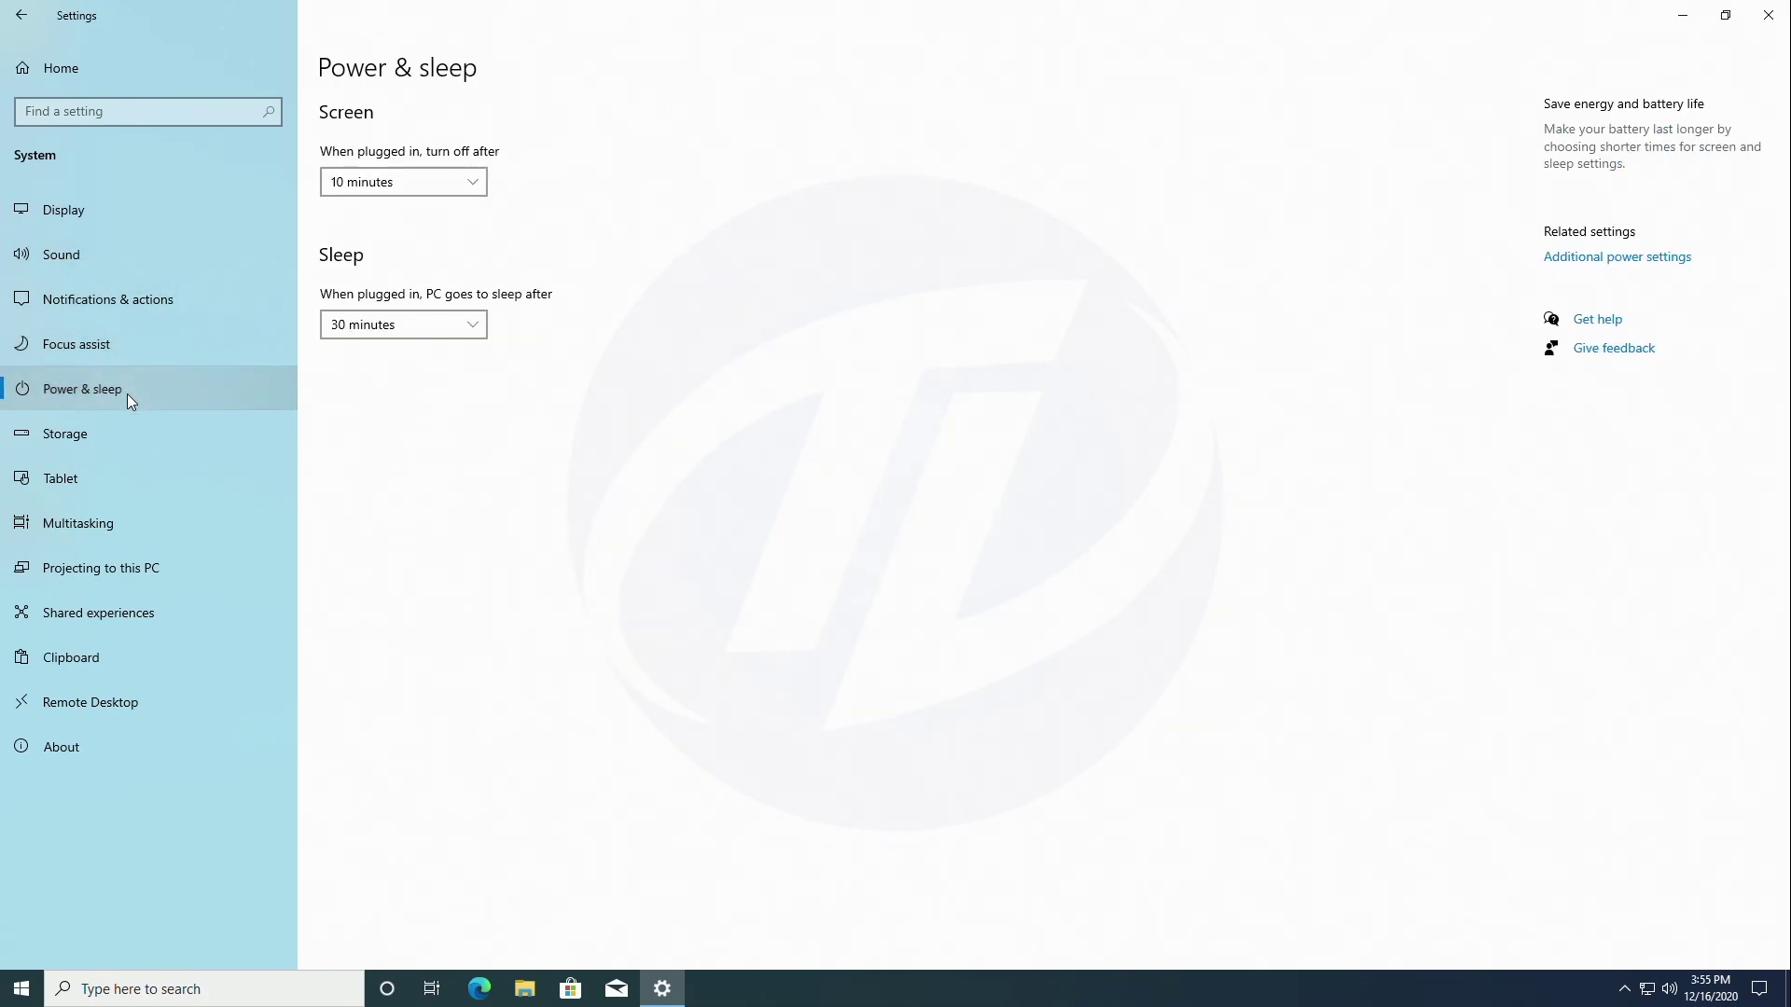
# Step: Review the remaining System settings pages from Storage through Remote Desktop and About, and close Settings
pyautogui.click(131, 432)
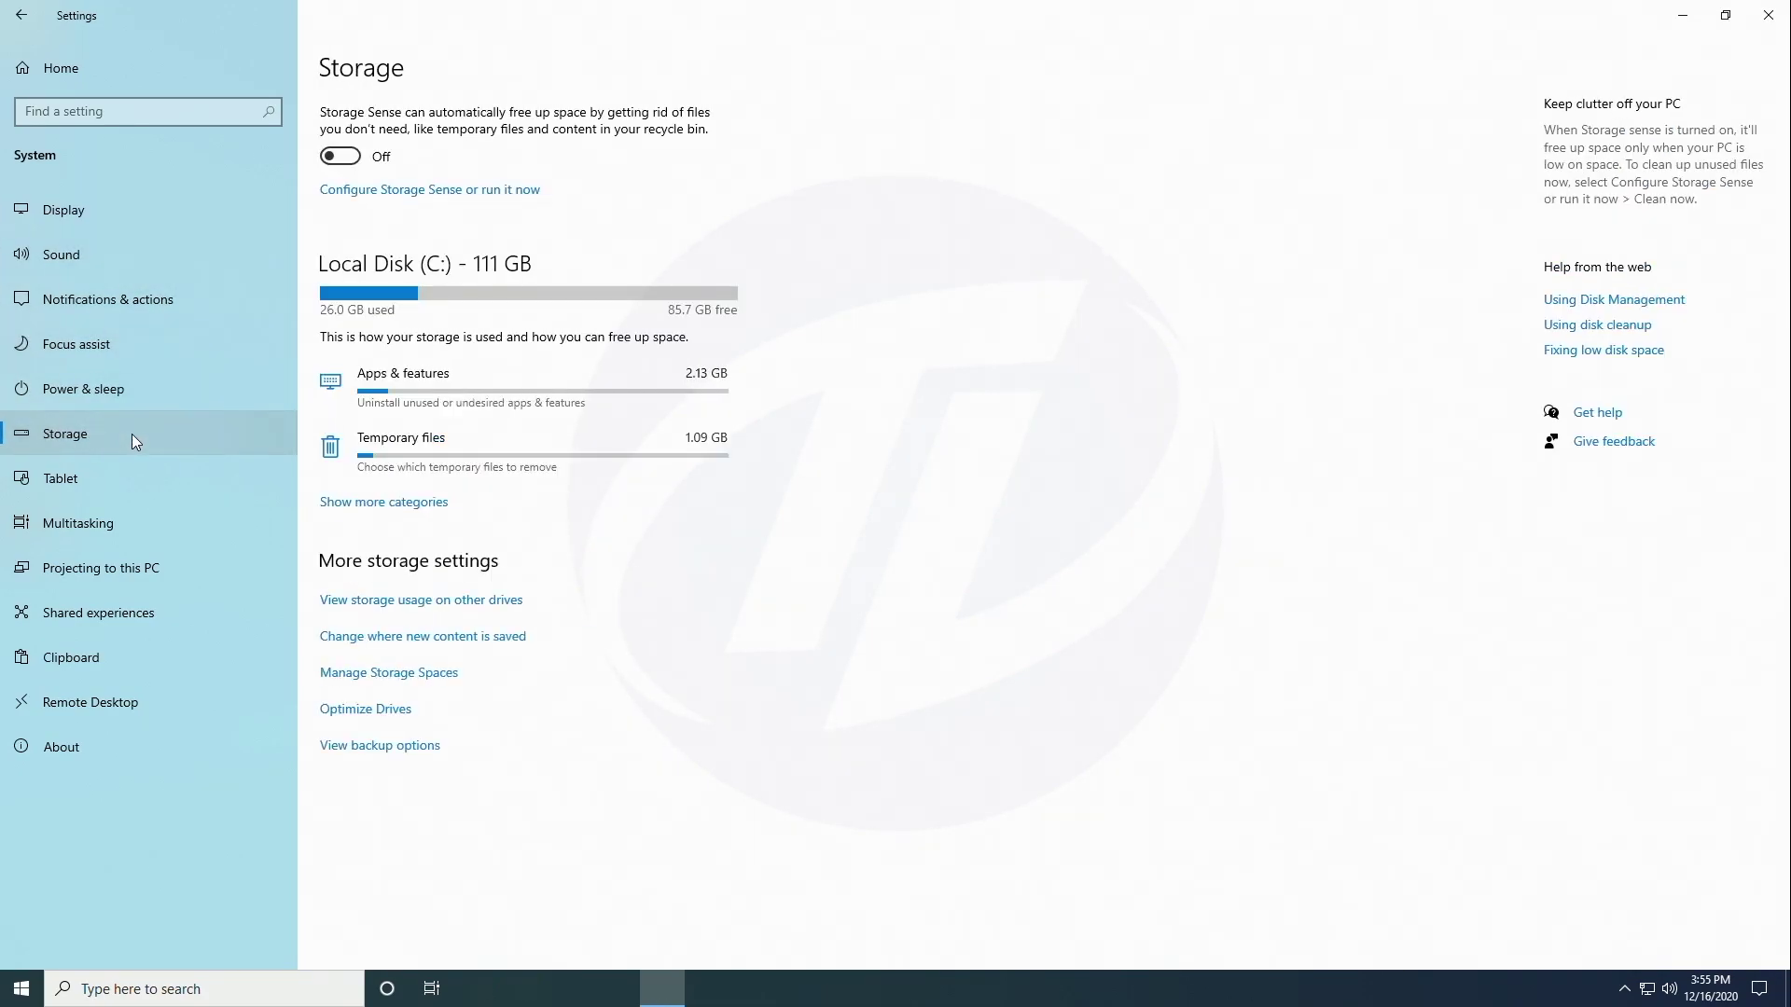
pyautogui.click(121, 473)
pyautogui.click(127, 524)
pyautogui.click(129, 567)
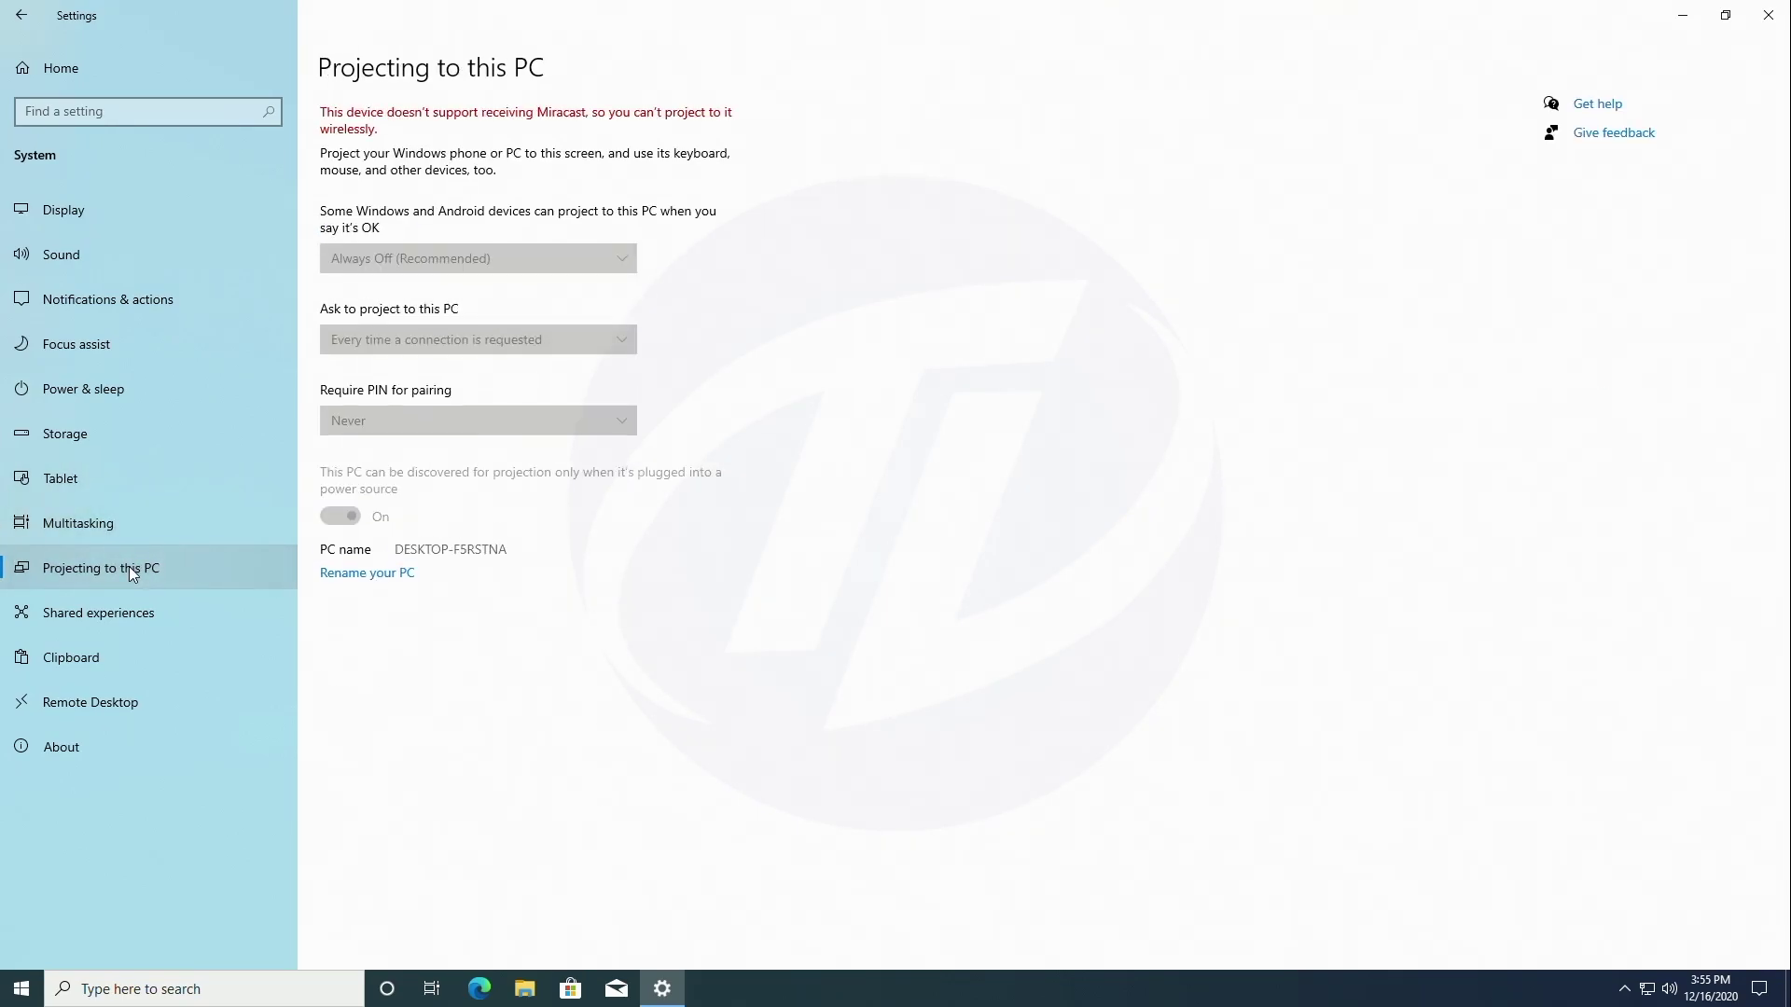
pyautogui.click(126, 614)
pyautogui.click(128, 660)
pyautogui.click(140, 702)
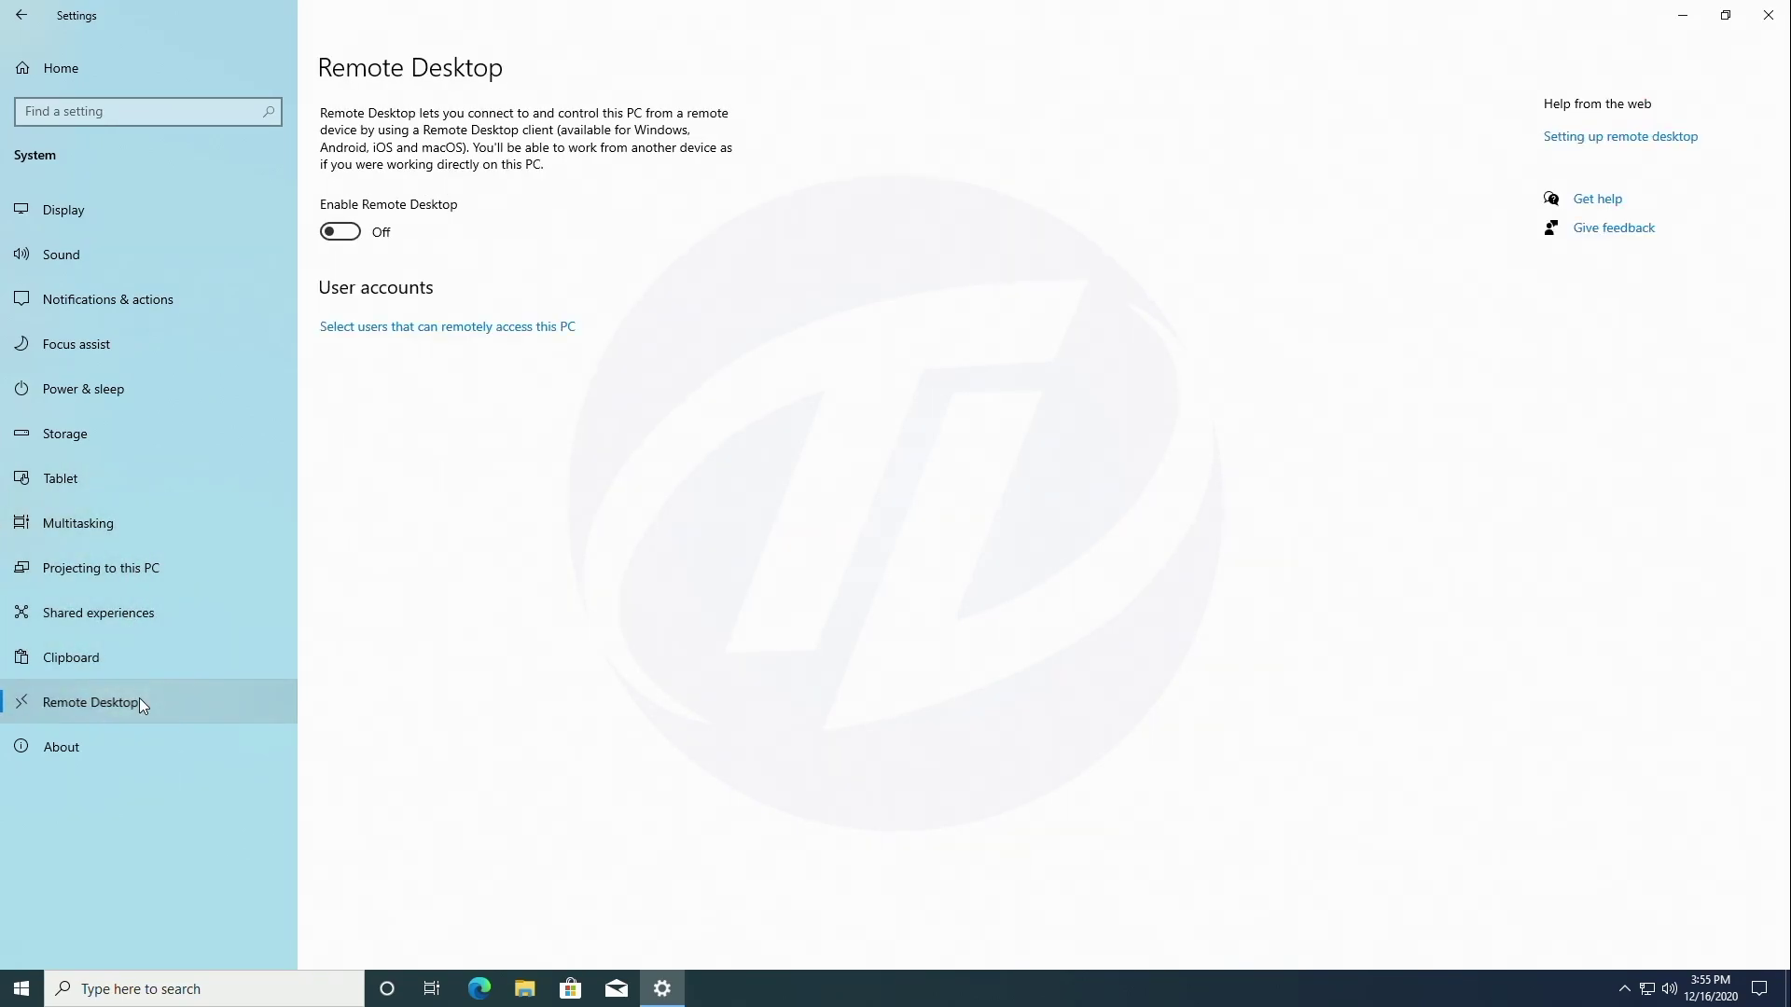
pyautogui.click(148, 746)
pyautogui.click(1767, 15)
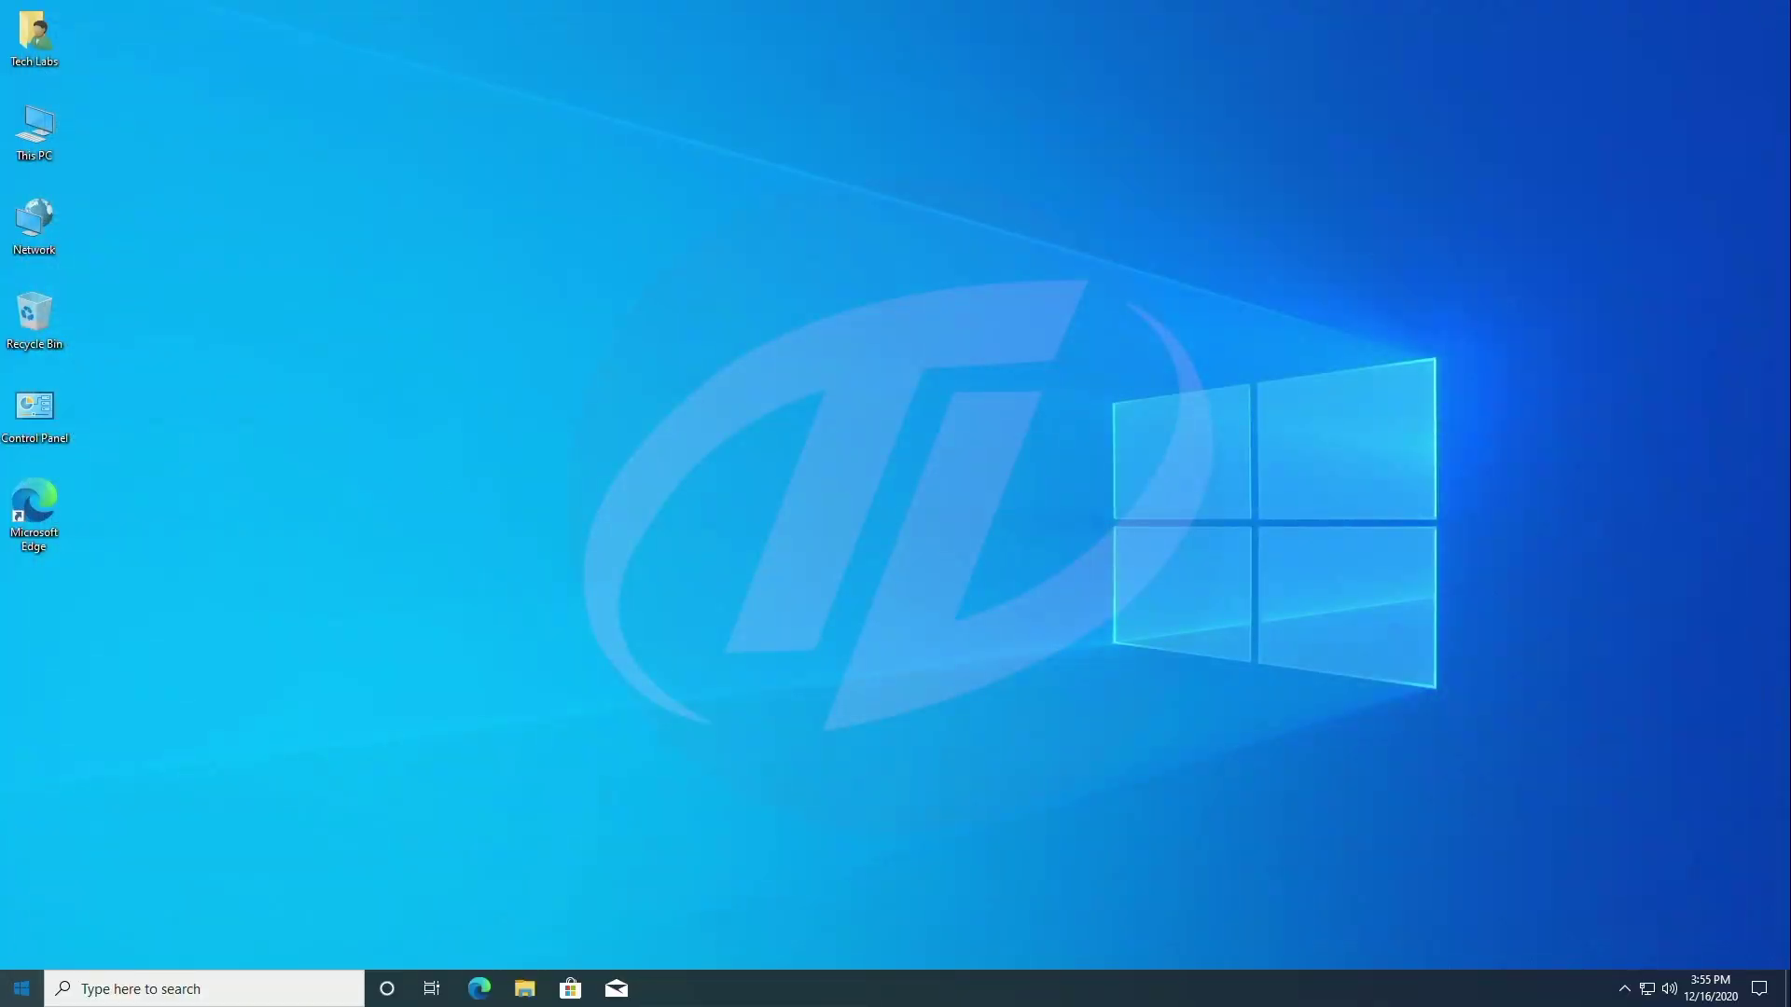
# Step: Restart Windows
pyautogui.click(22, 988)
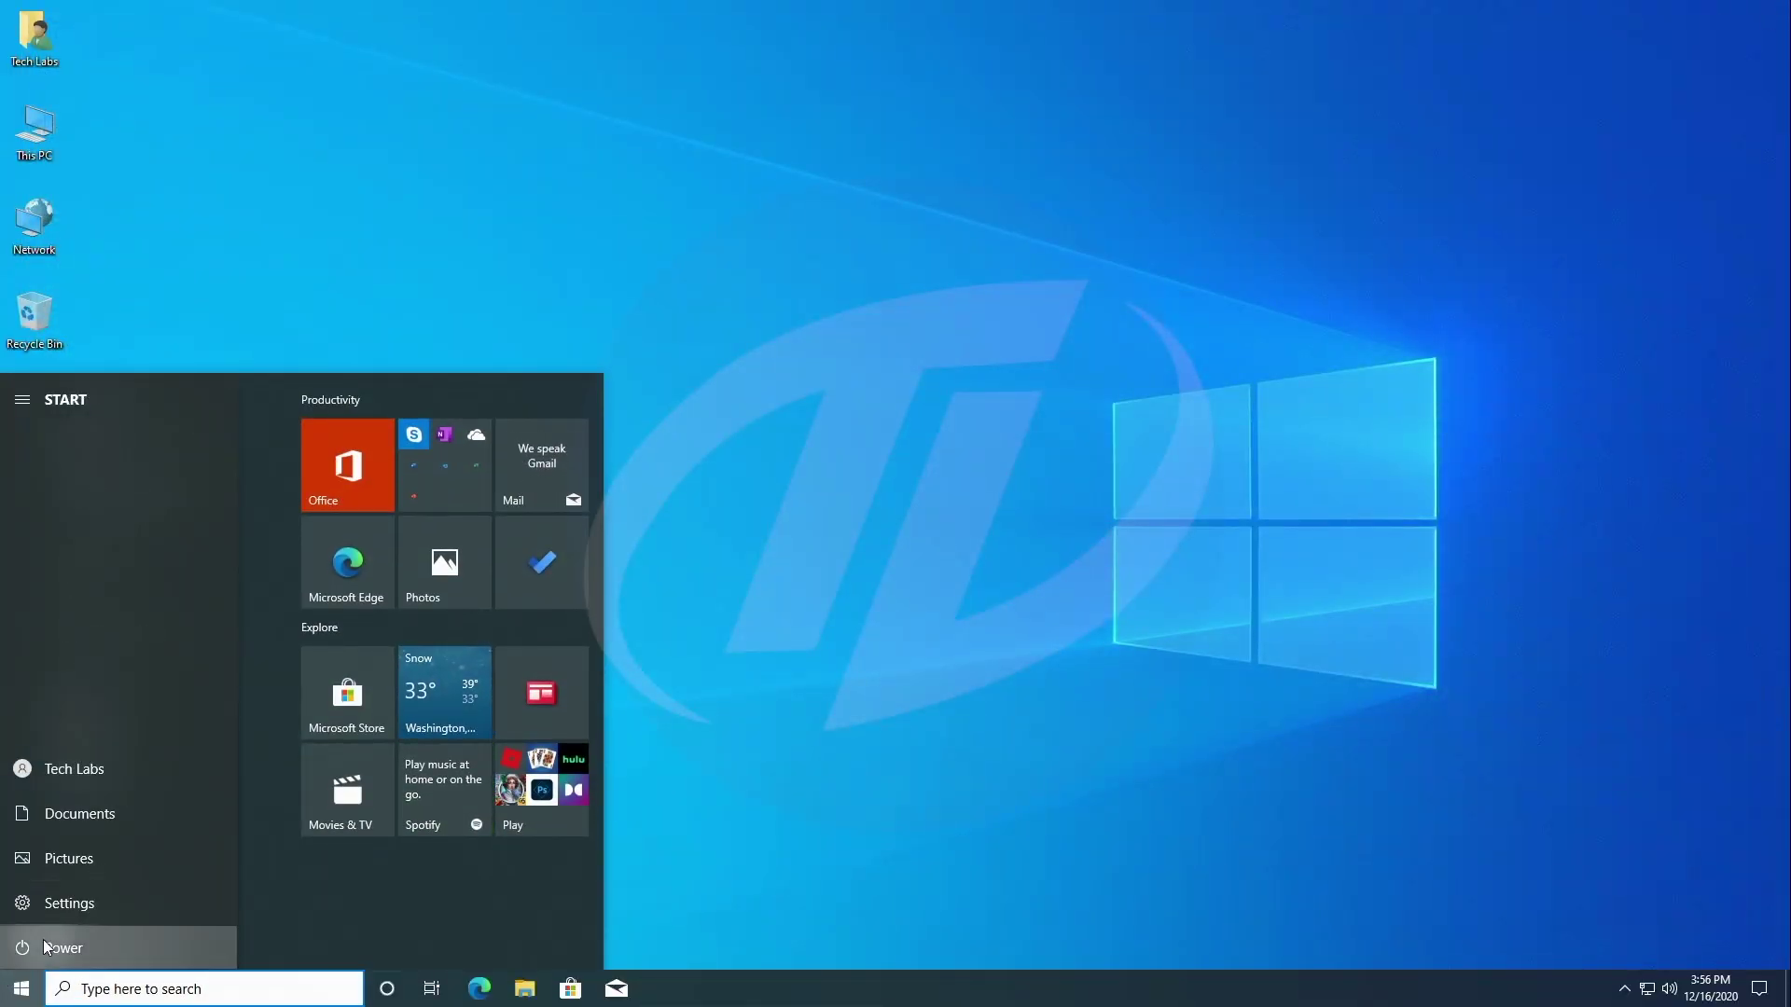
pyautogui.click(44, 947)
pyautogui.click(80, 892)
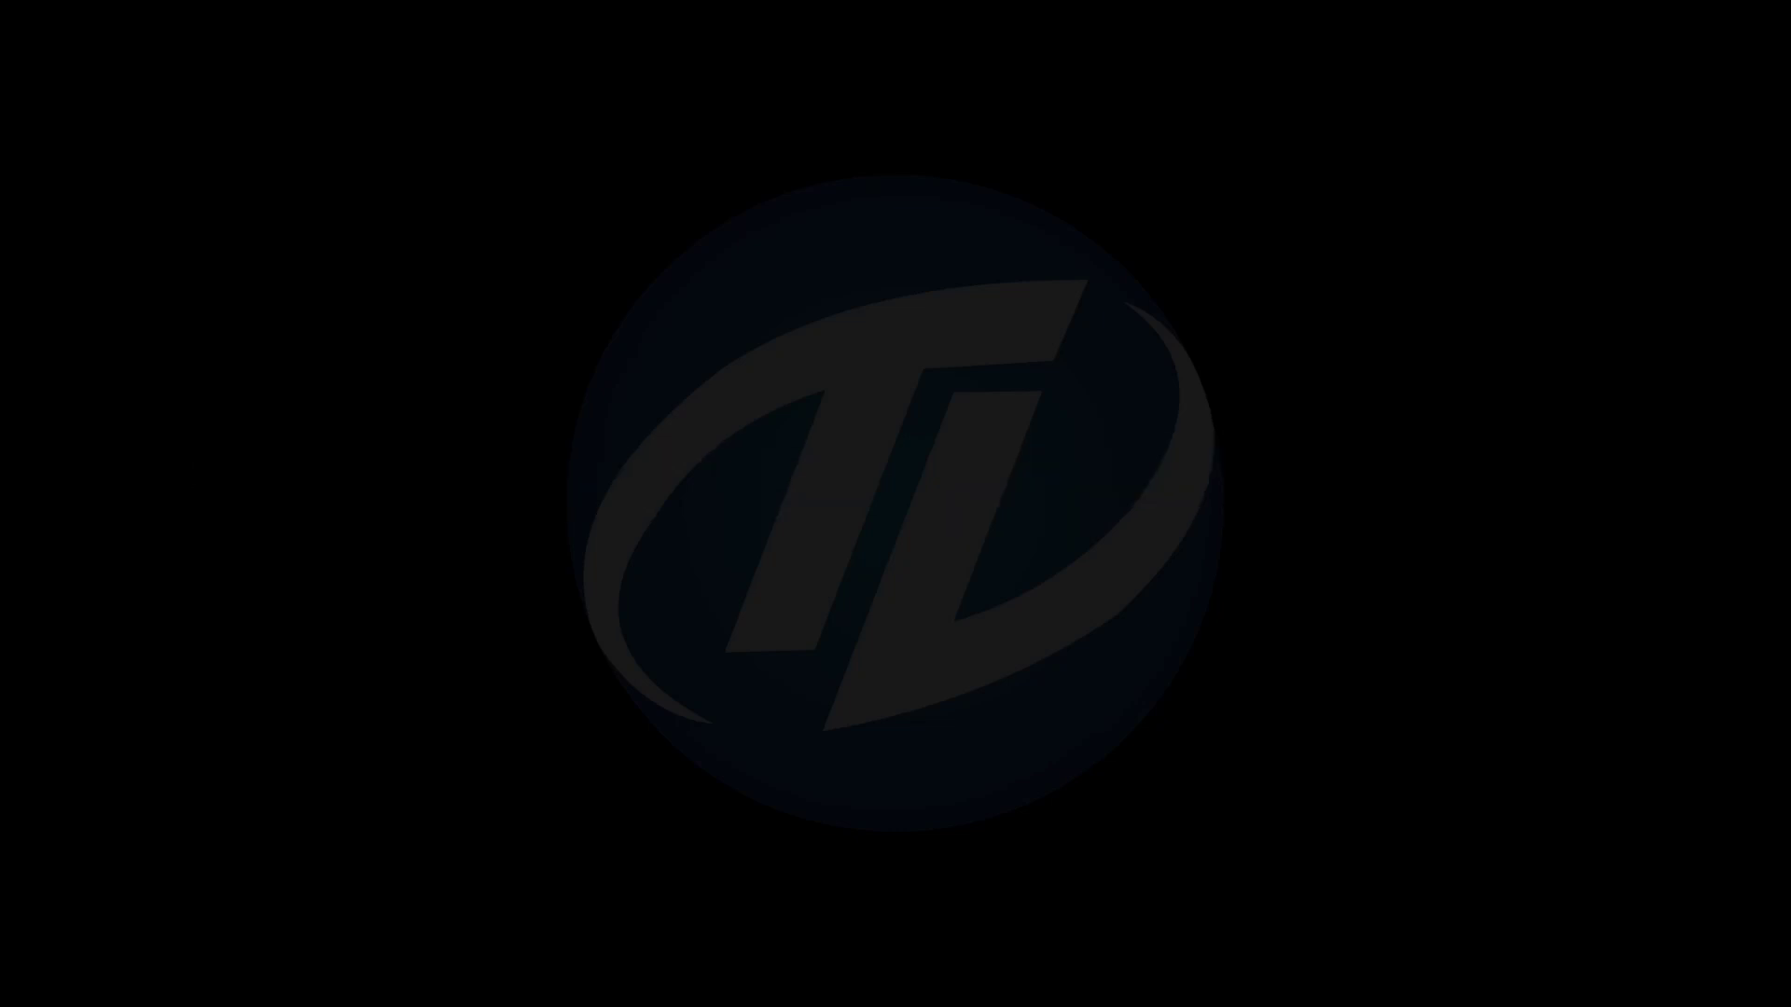
# Step: Boot Macintosh HD from the OpenCore picker and log in to macOS with the account password
pyautogui.press('Right')
pyautogui.press('Return')
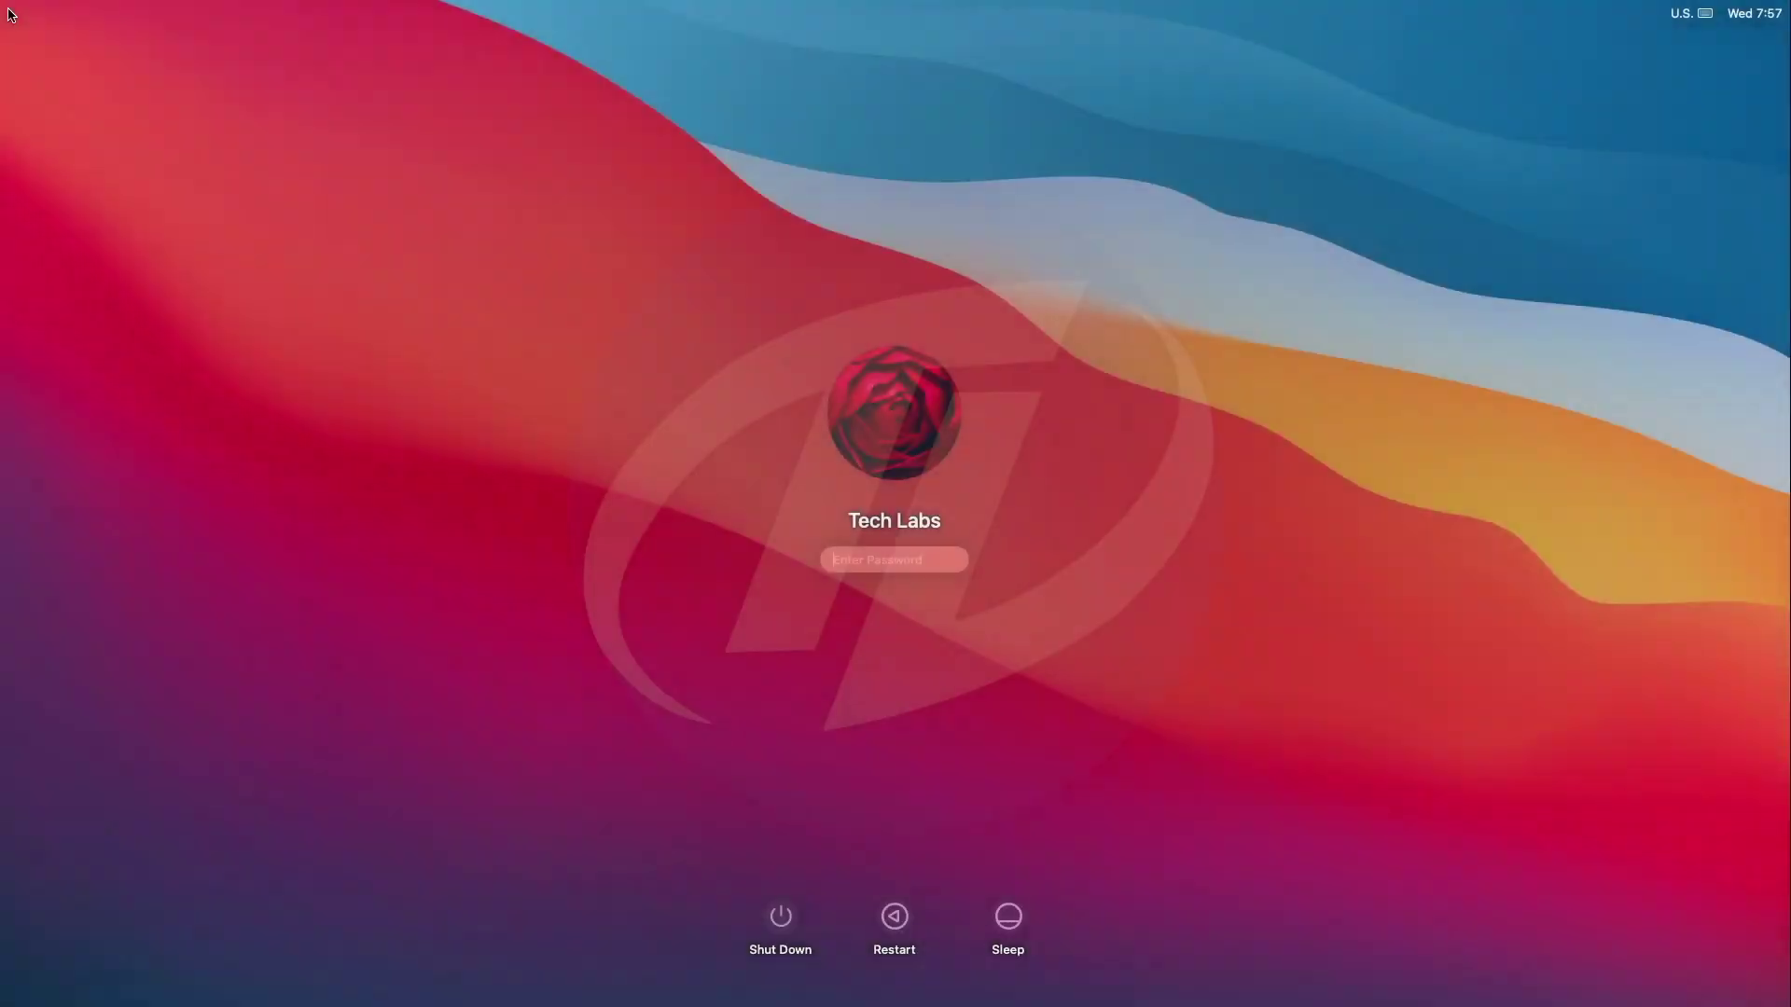
pyautogui.press('Return')
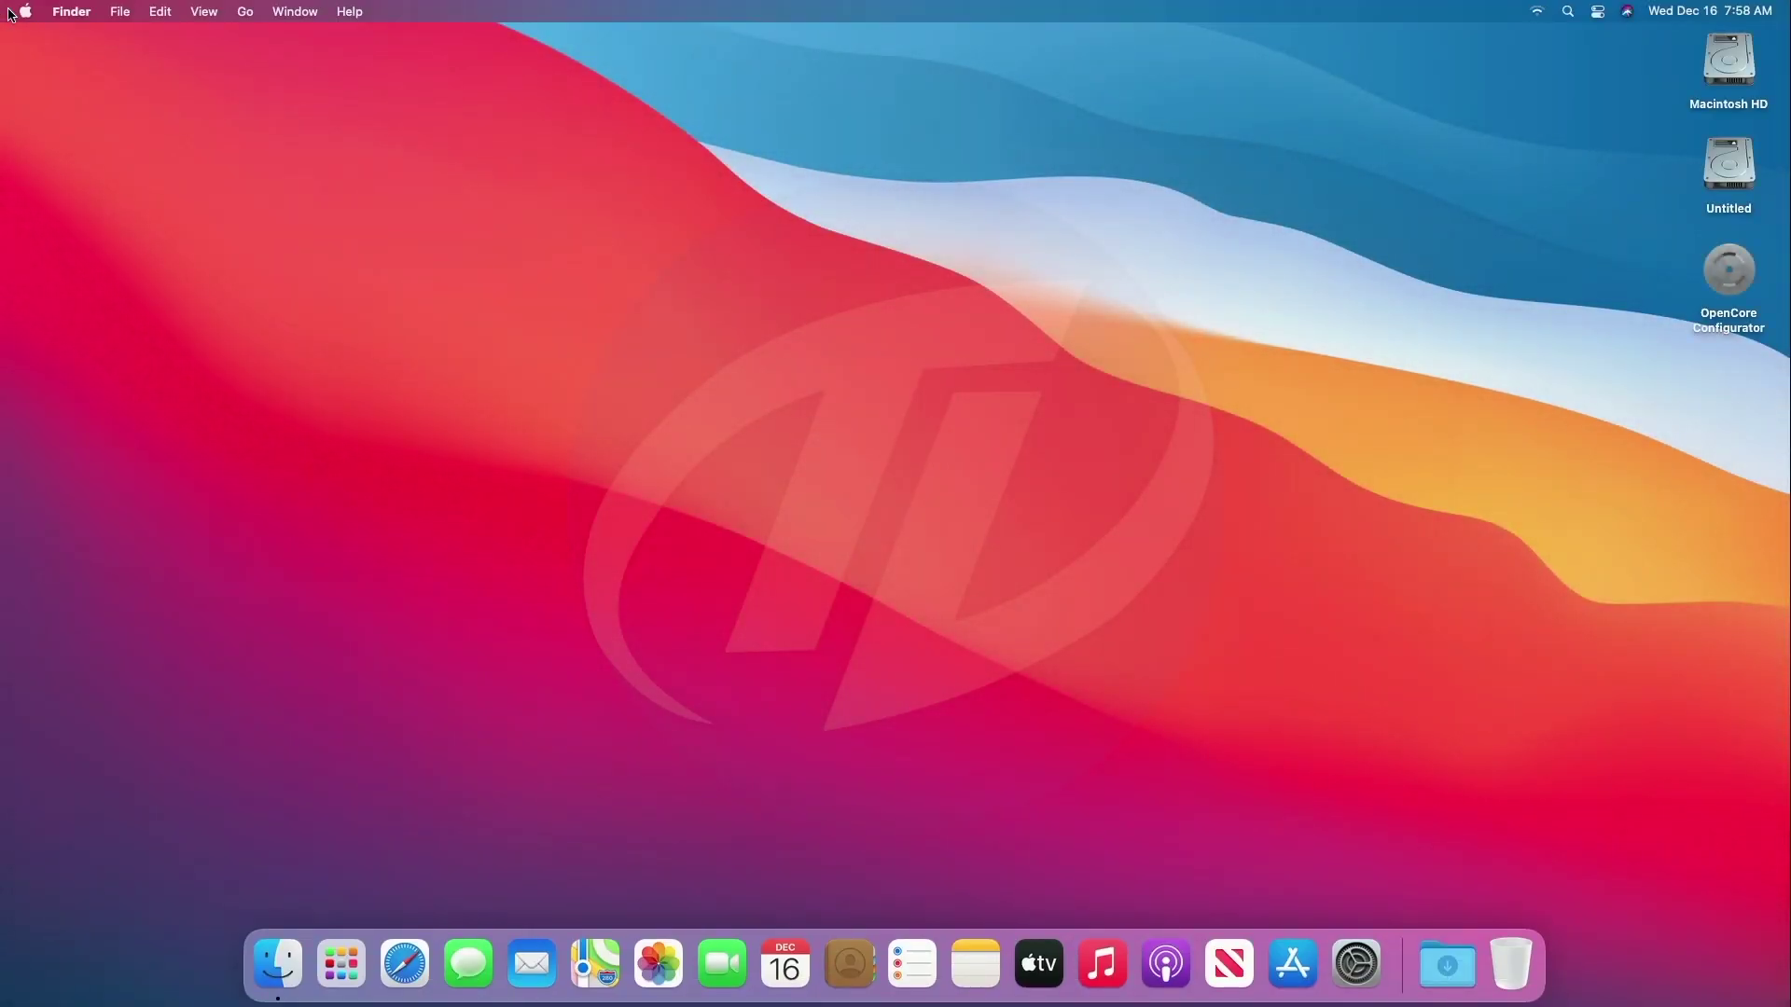
# Step: Raise the output volume to maximum in the macOS Sound preferences and view the output and input devices
pyautogui.click(1357, 965)
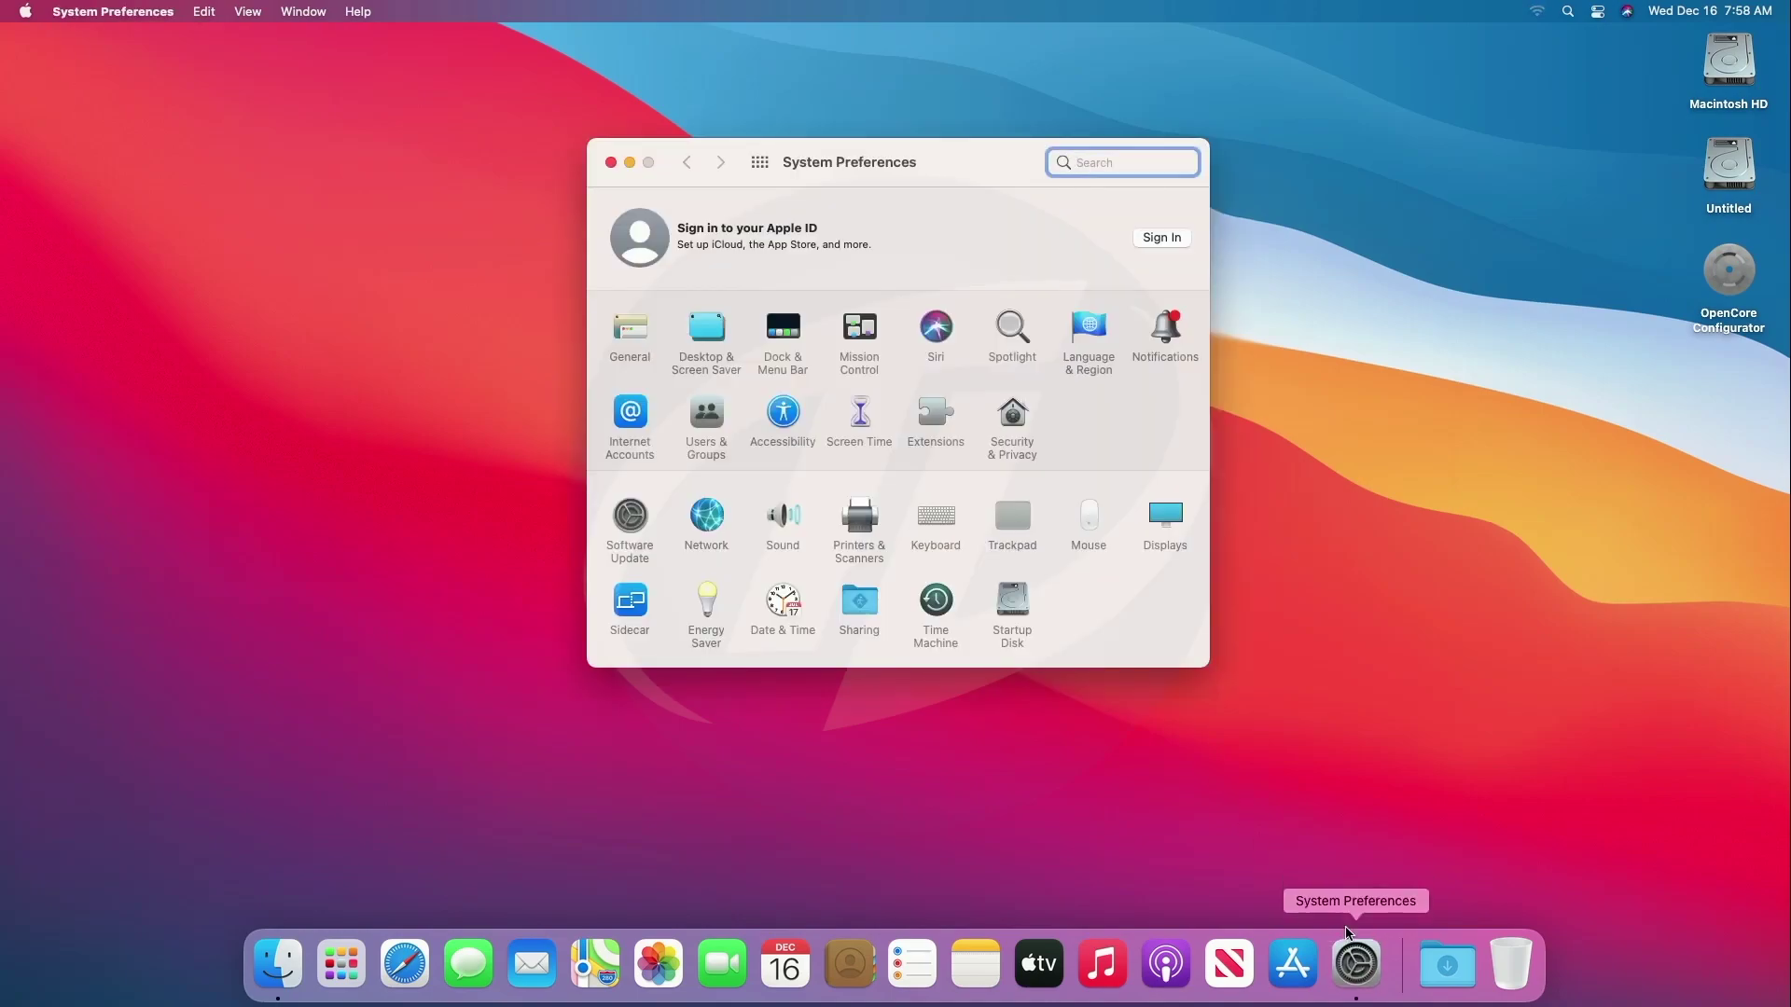
pyautogui.click(826, 532)
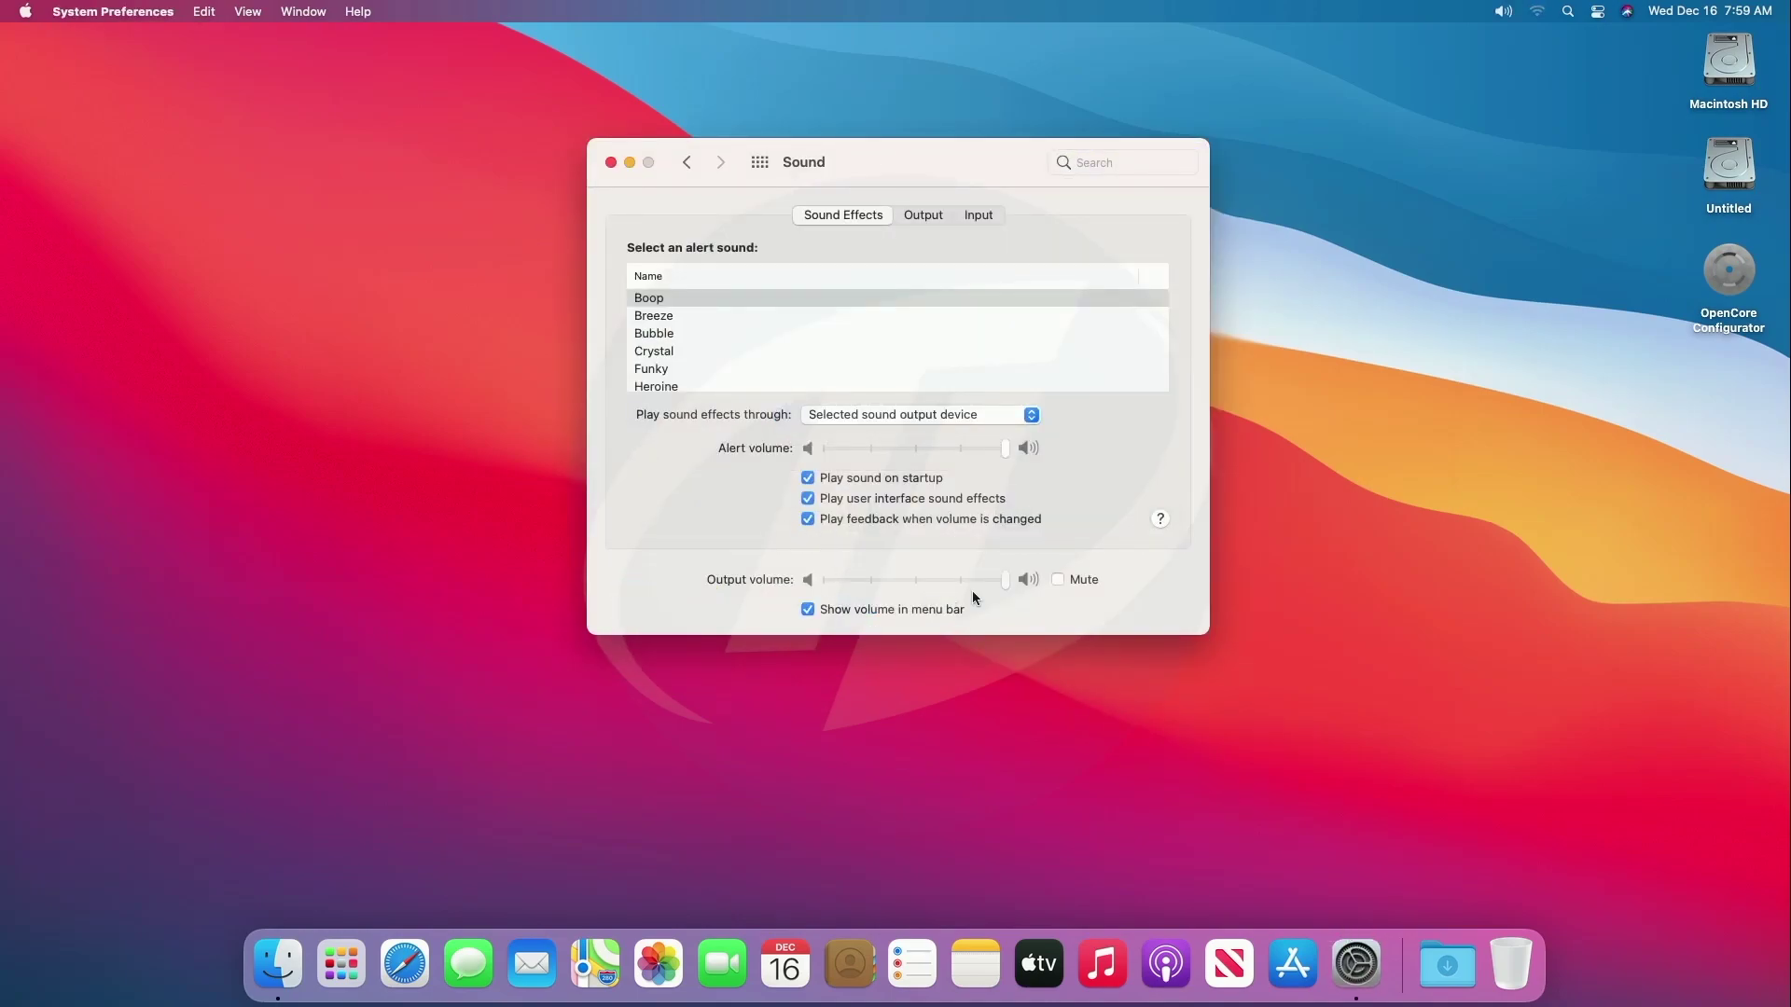
pyautogui.moveTo(825, 586); pyautogui.dragTo(1003, 601)
pyautogui.click(918, 215)
pyautogui.click(975, 216)
# Step: Check the Ethernet connection in the Network preferences and return to the preferences overview
pyautogui.click(760, 163)
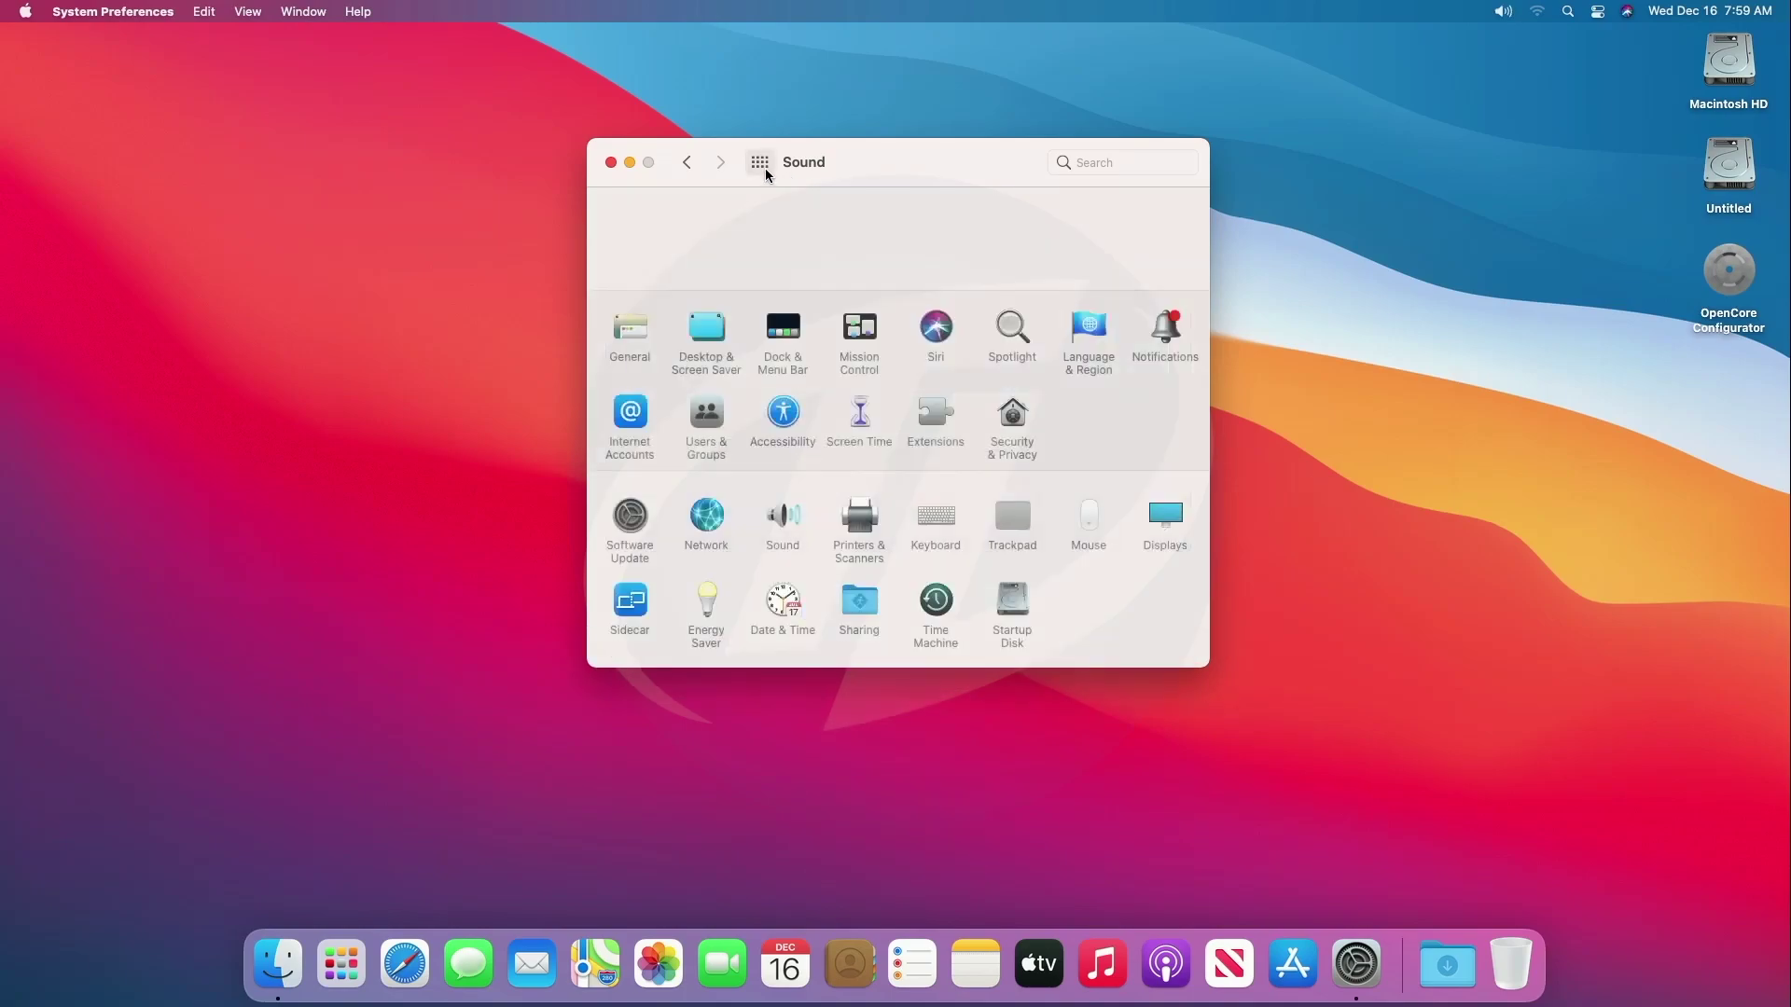
pyautogui.click(722, 511)
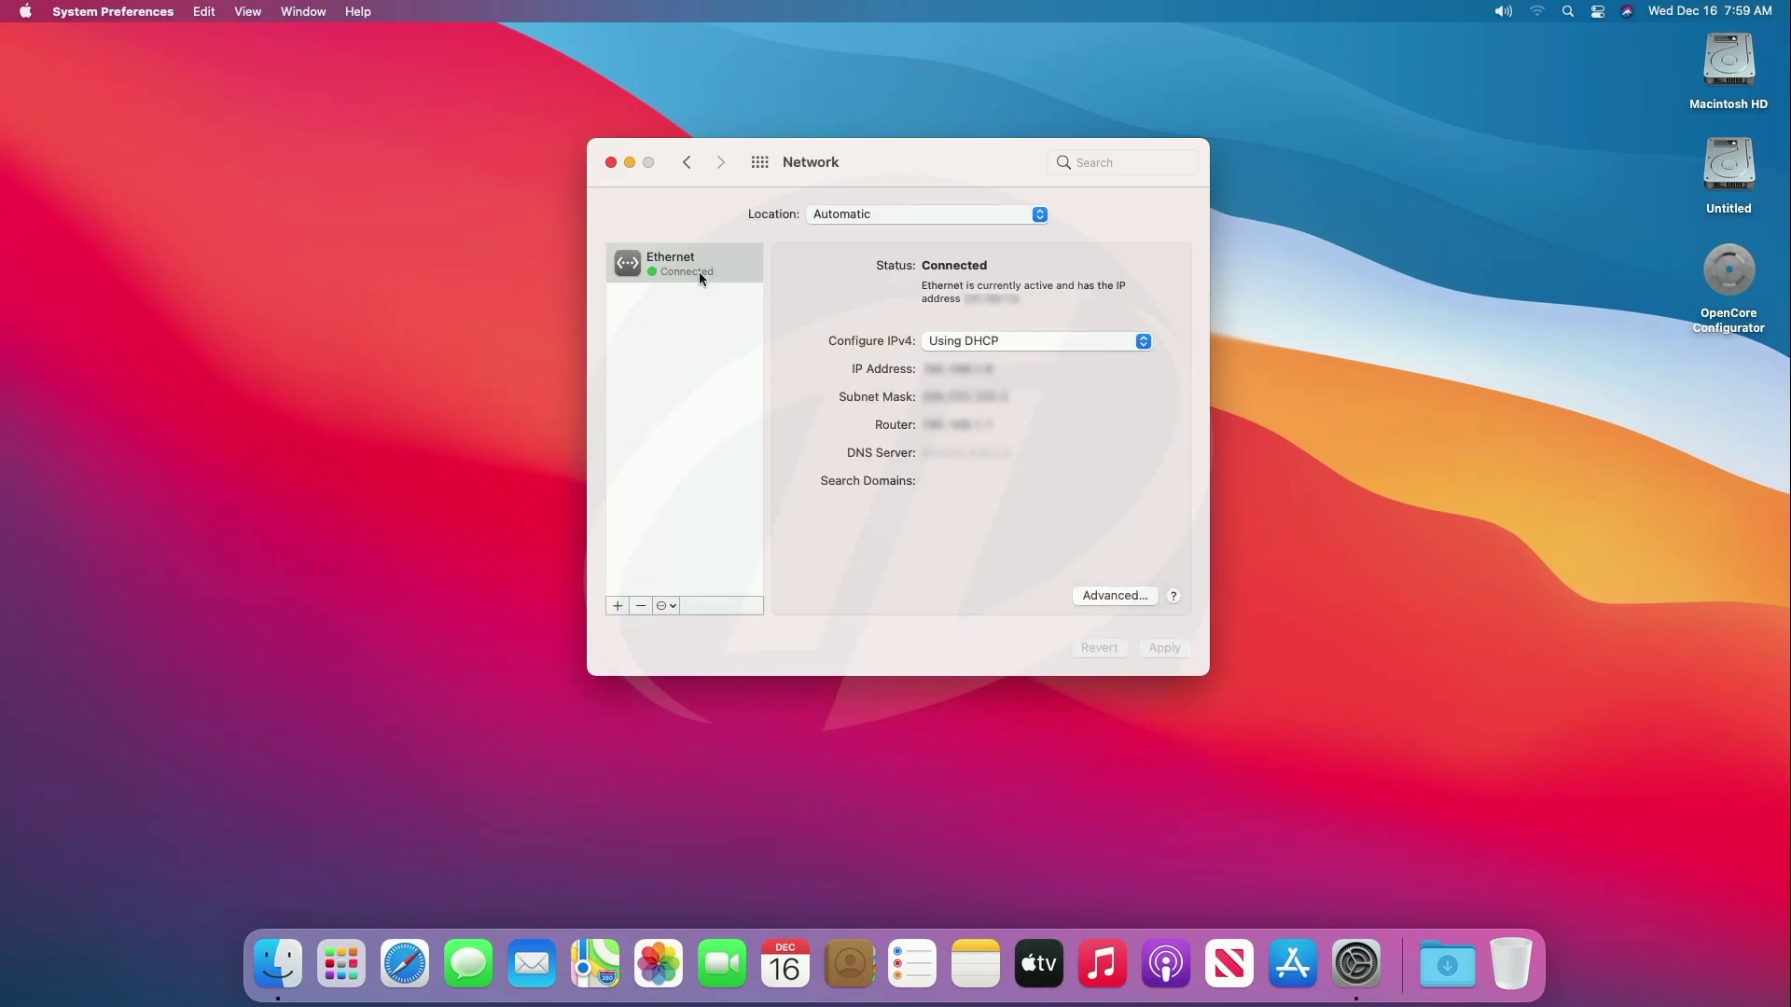
pyautogui.click(760, 163)
# Step: Try the Dark and Auto appearances in the General preferences and switch back to Light
pyautogui.click(630, 322)
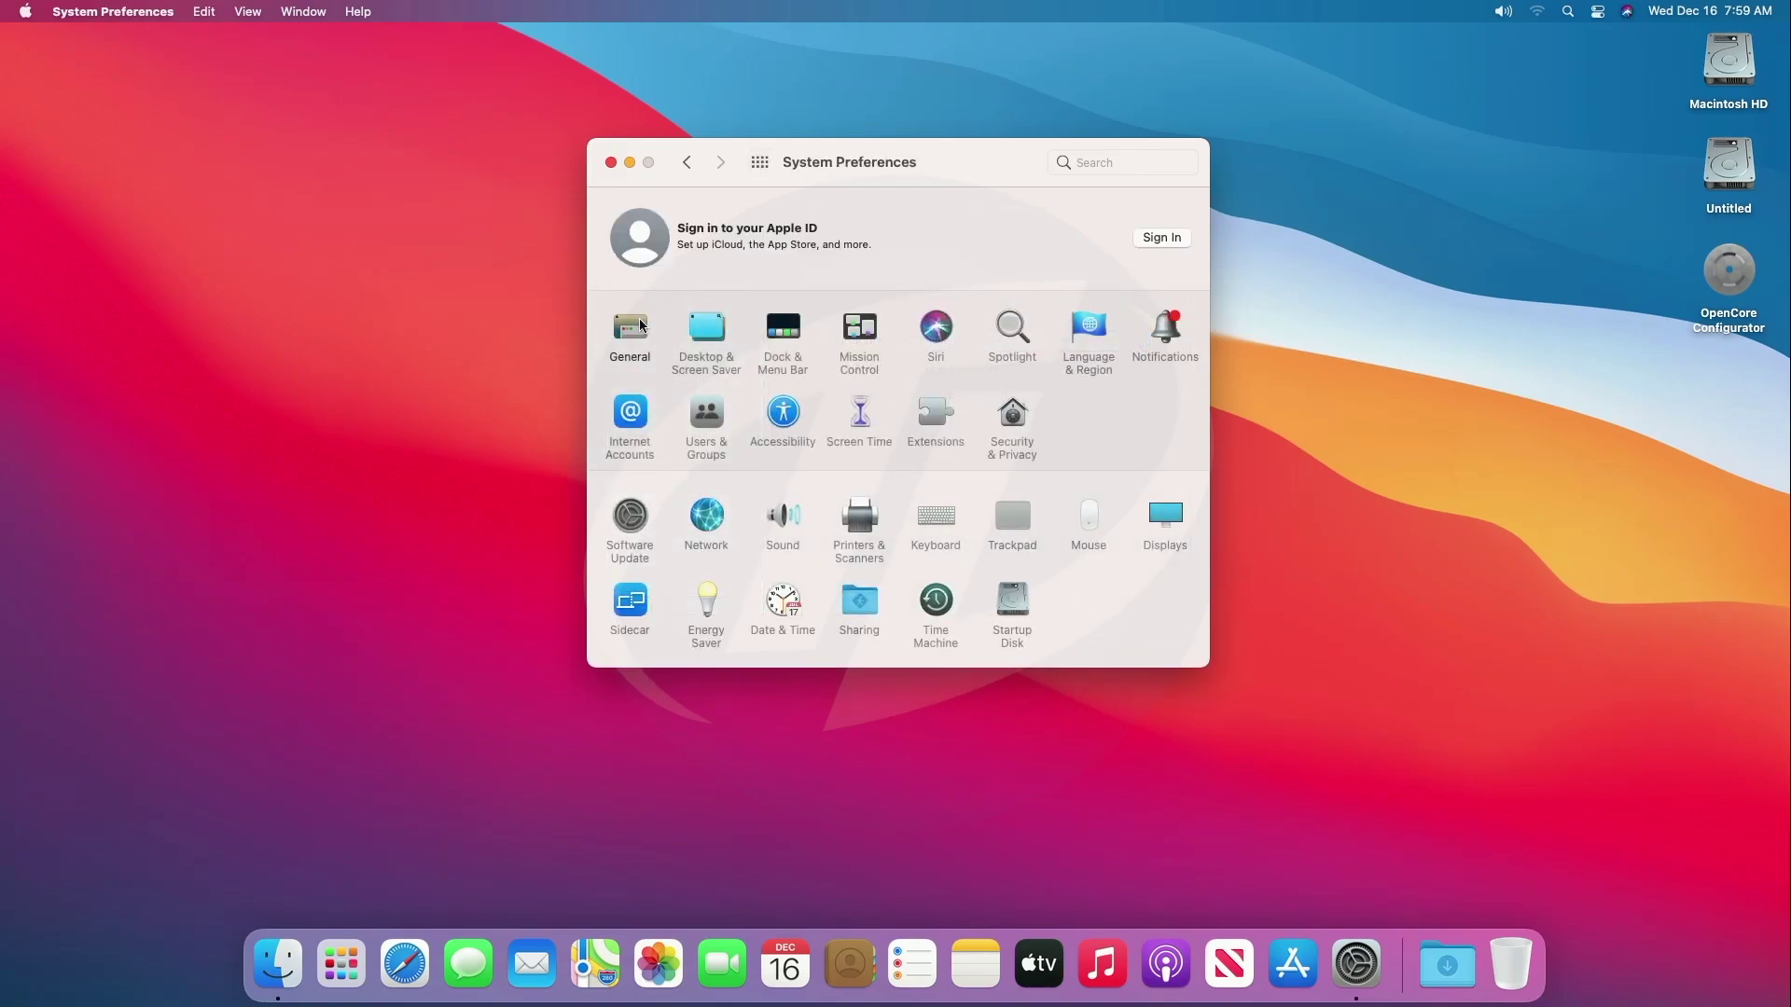
pyautogui.click(932, 229)
pyautogui.click(990, 235)
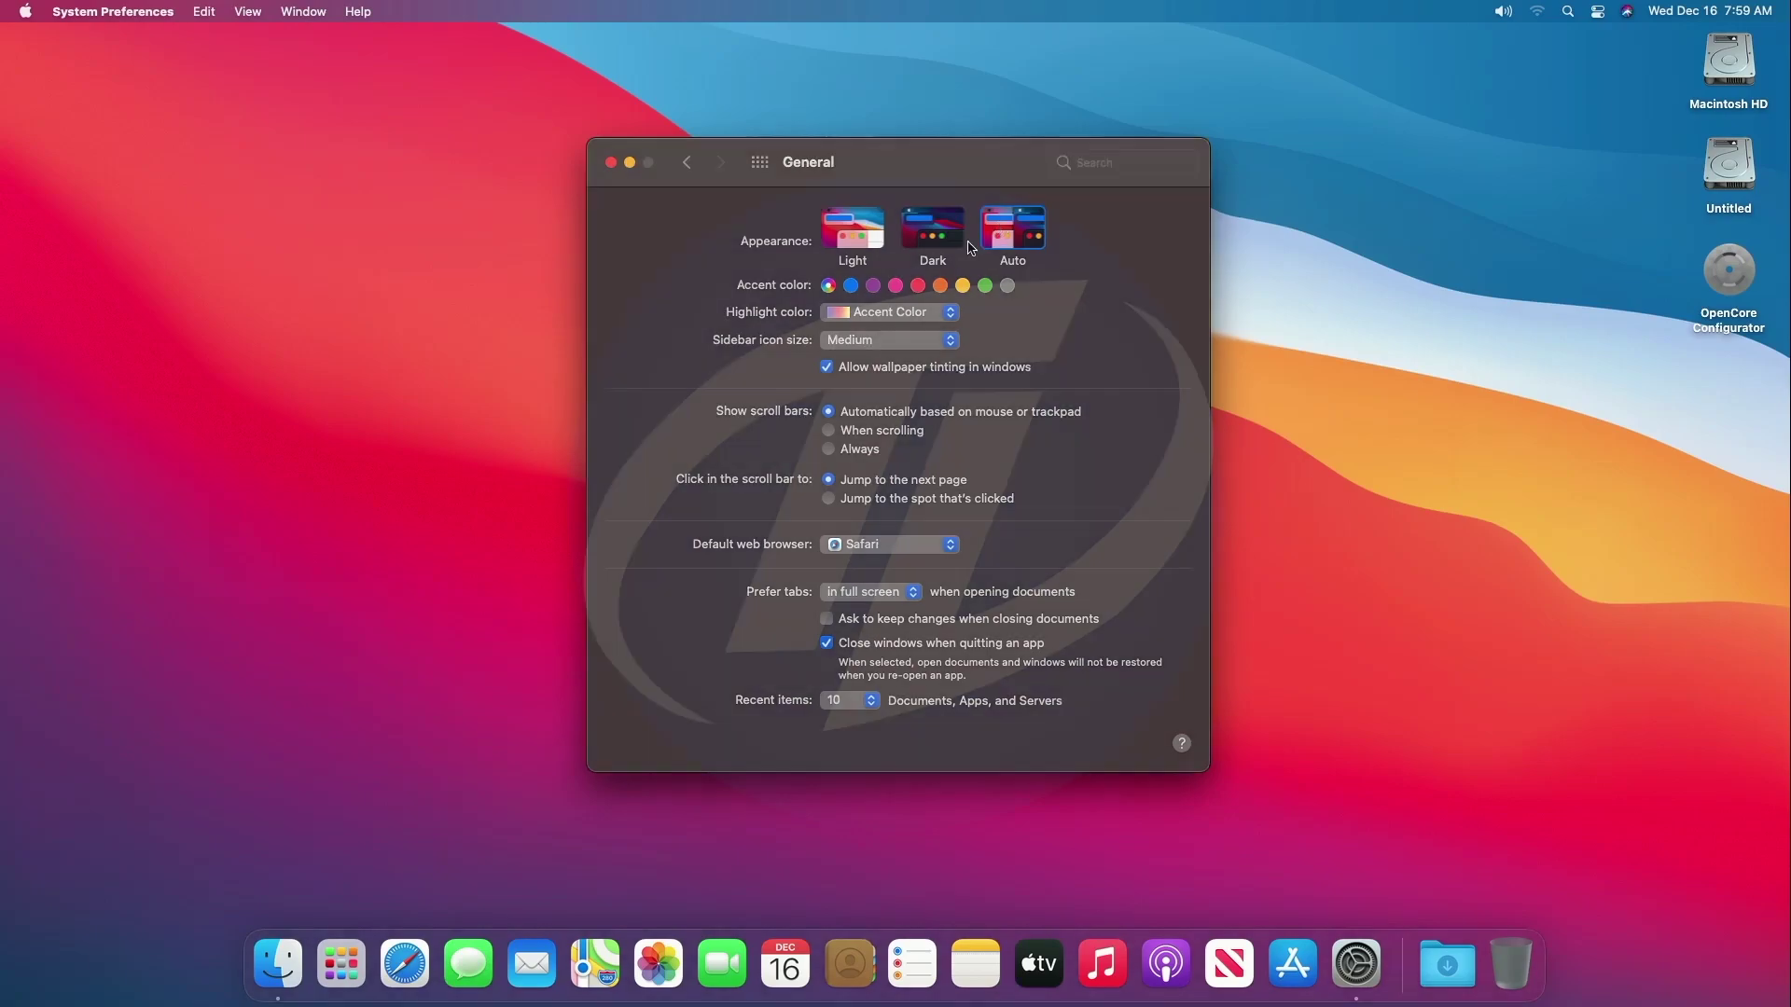
pyautogui.click(867, 245)
pyautogui.click(760, 164)
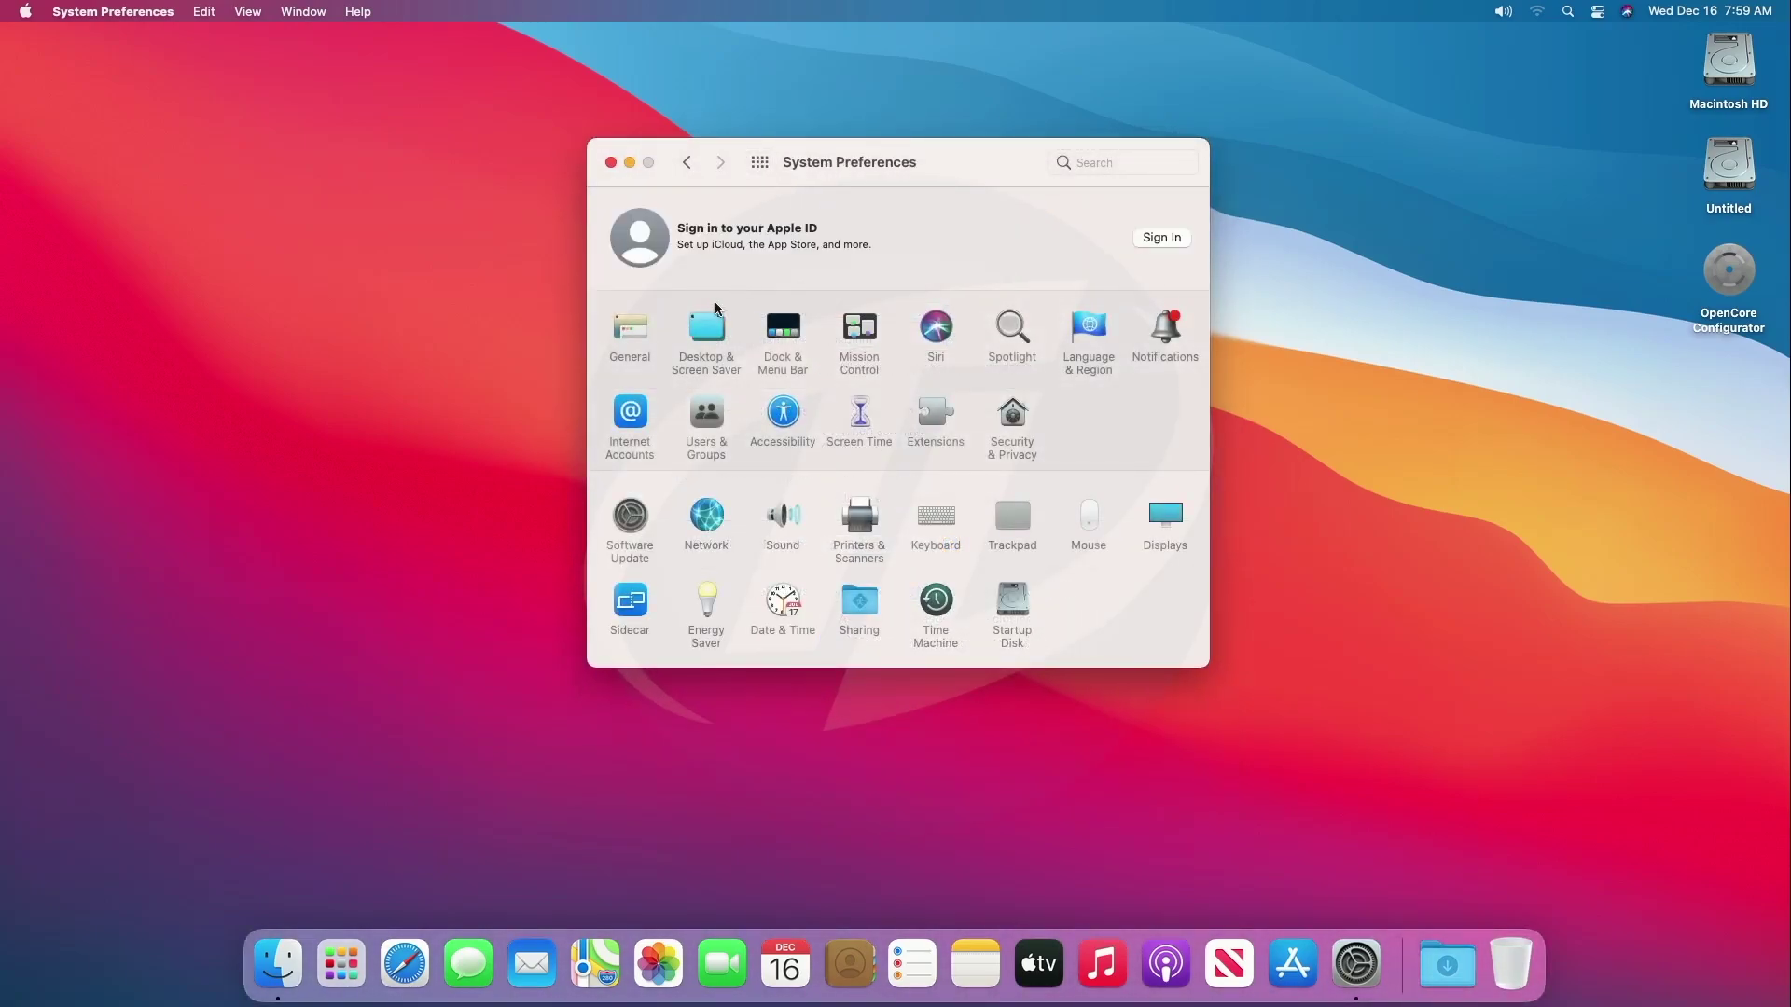
# Step: Try out the Dynamic Desktop pictures in Desktop & Screen Saver, and set the light and dark picture Dome as the desktop background
pyautogui.click(717, 306)
pyautogui.click(831, 401)
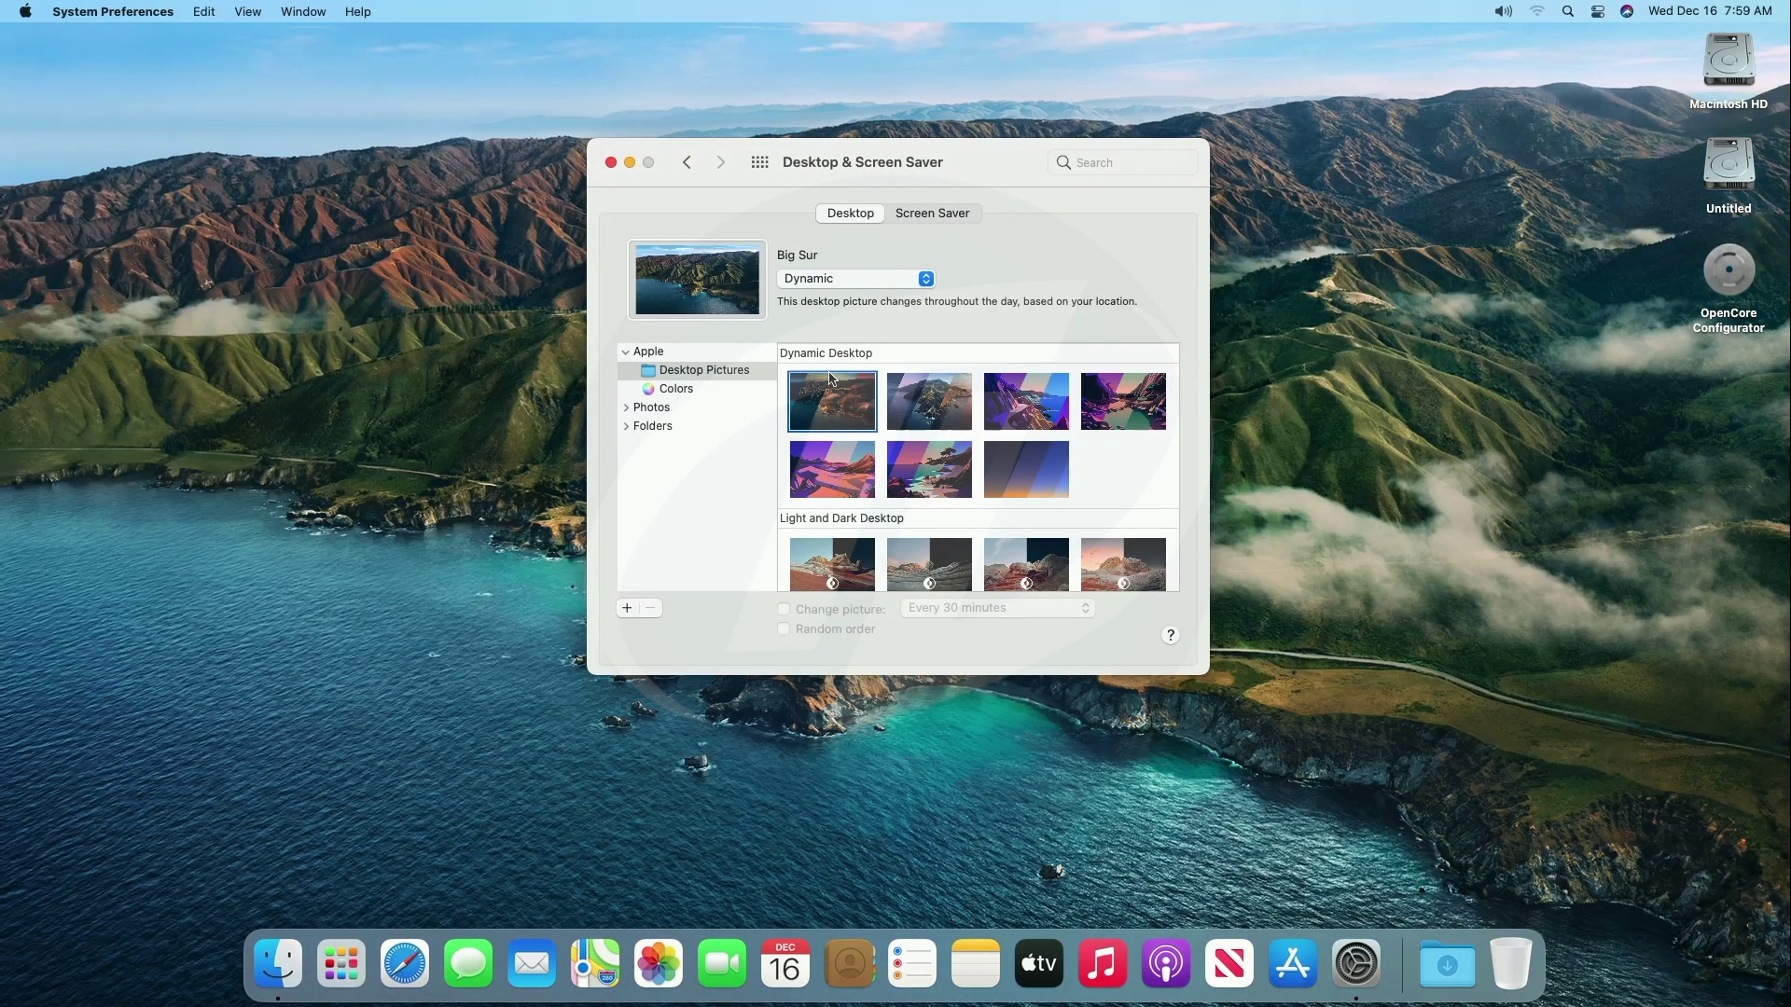
pyautogui.click(934, 407)
pyautogui.click(1025, 409)
pyautogui.click(1123, 403)
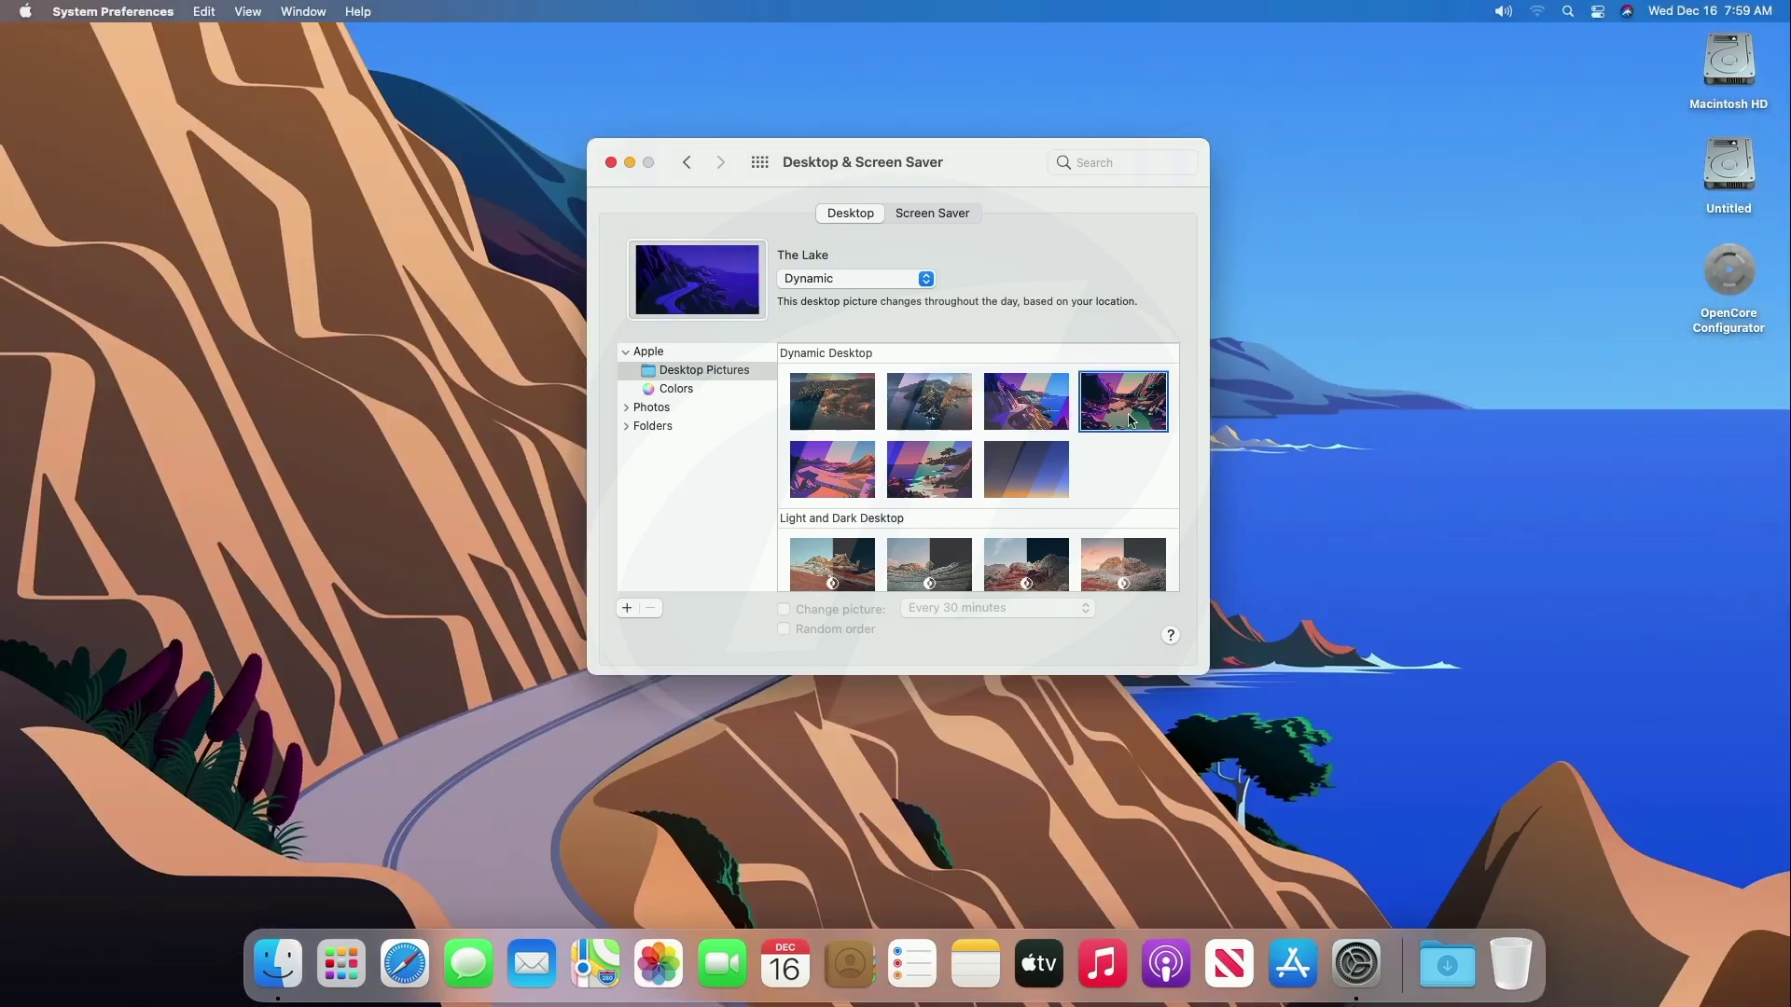
pyautogui.click(860, 483)
pyautogui.click(929, 471)
pyautogui.click(1014, 481)
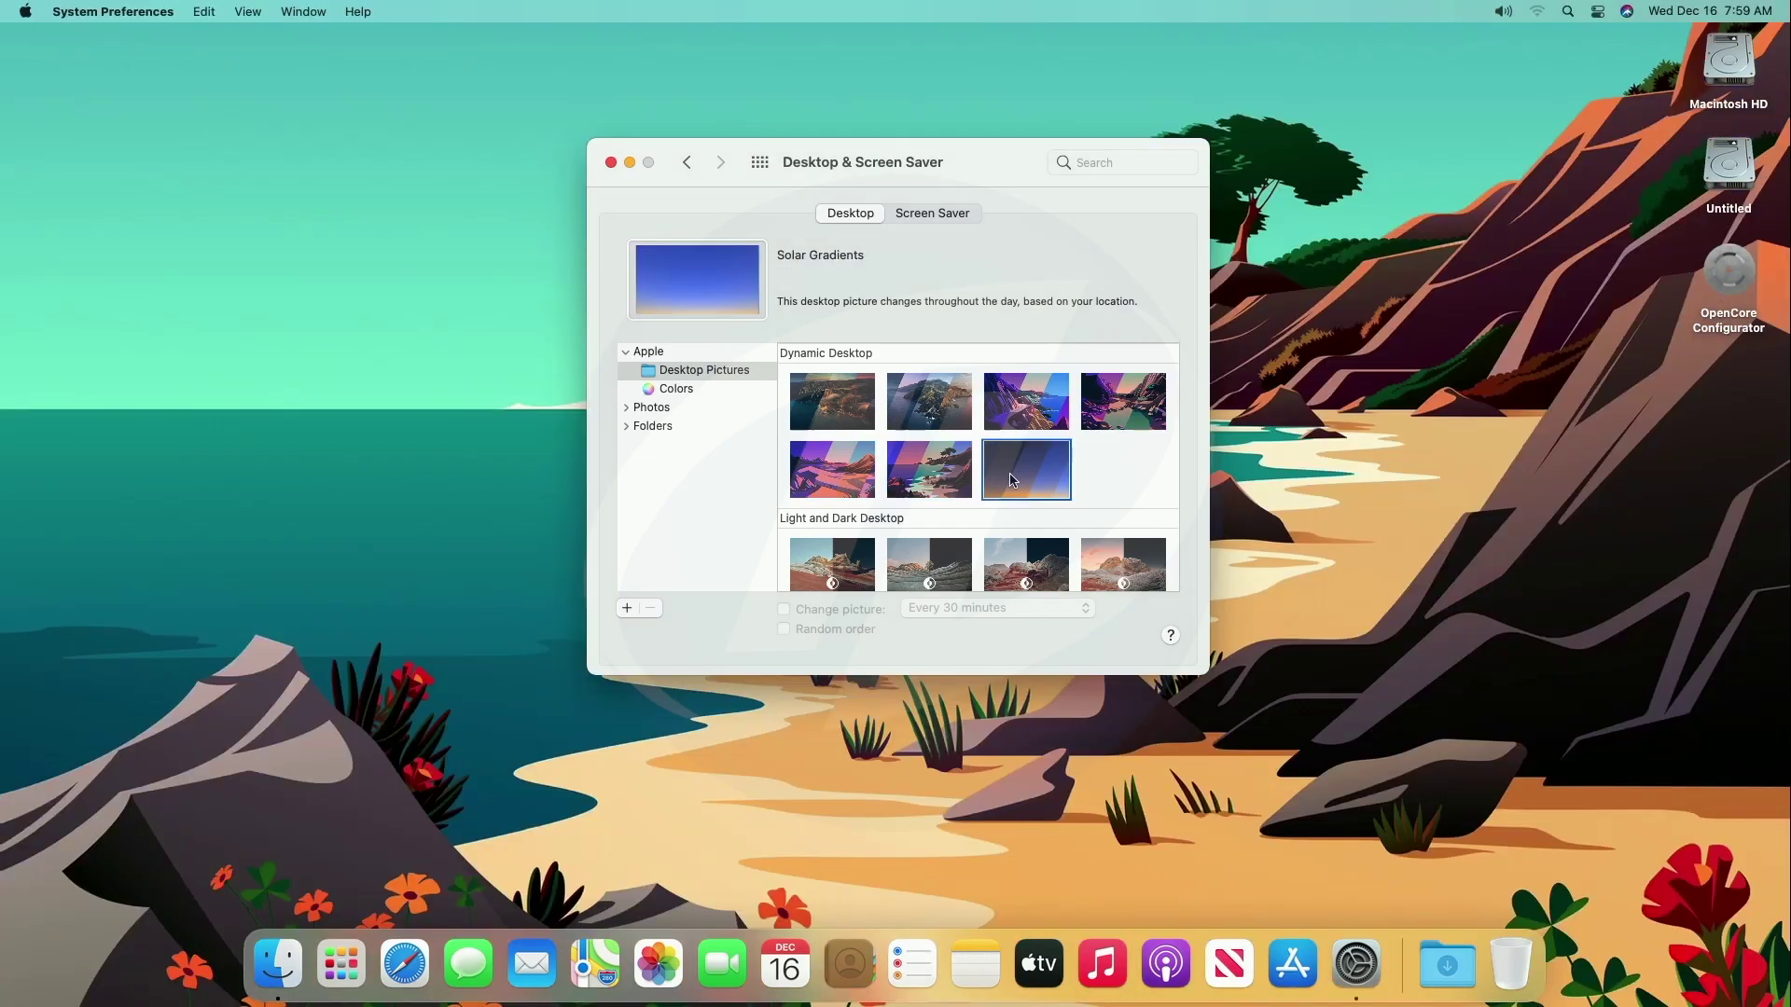
pyautogui.click(863, 555)
pyautogui.click(929, 560)
pyautogui.click(1119, 560)
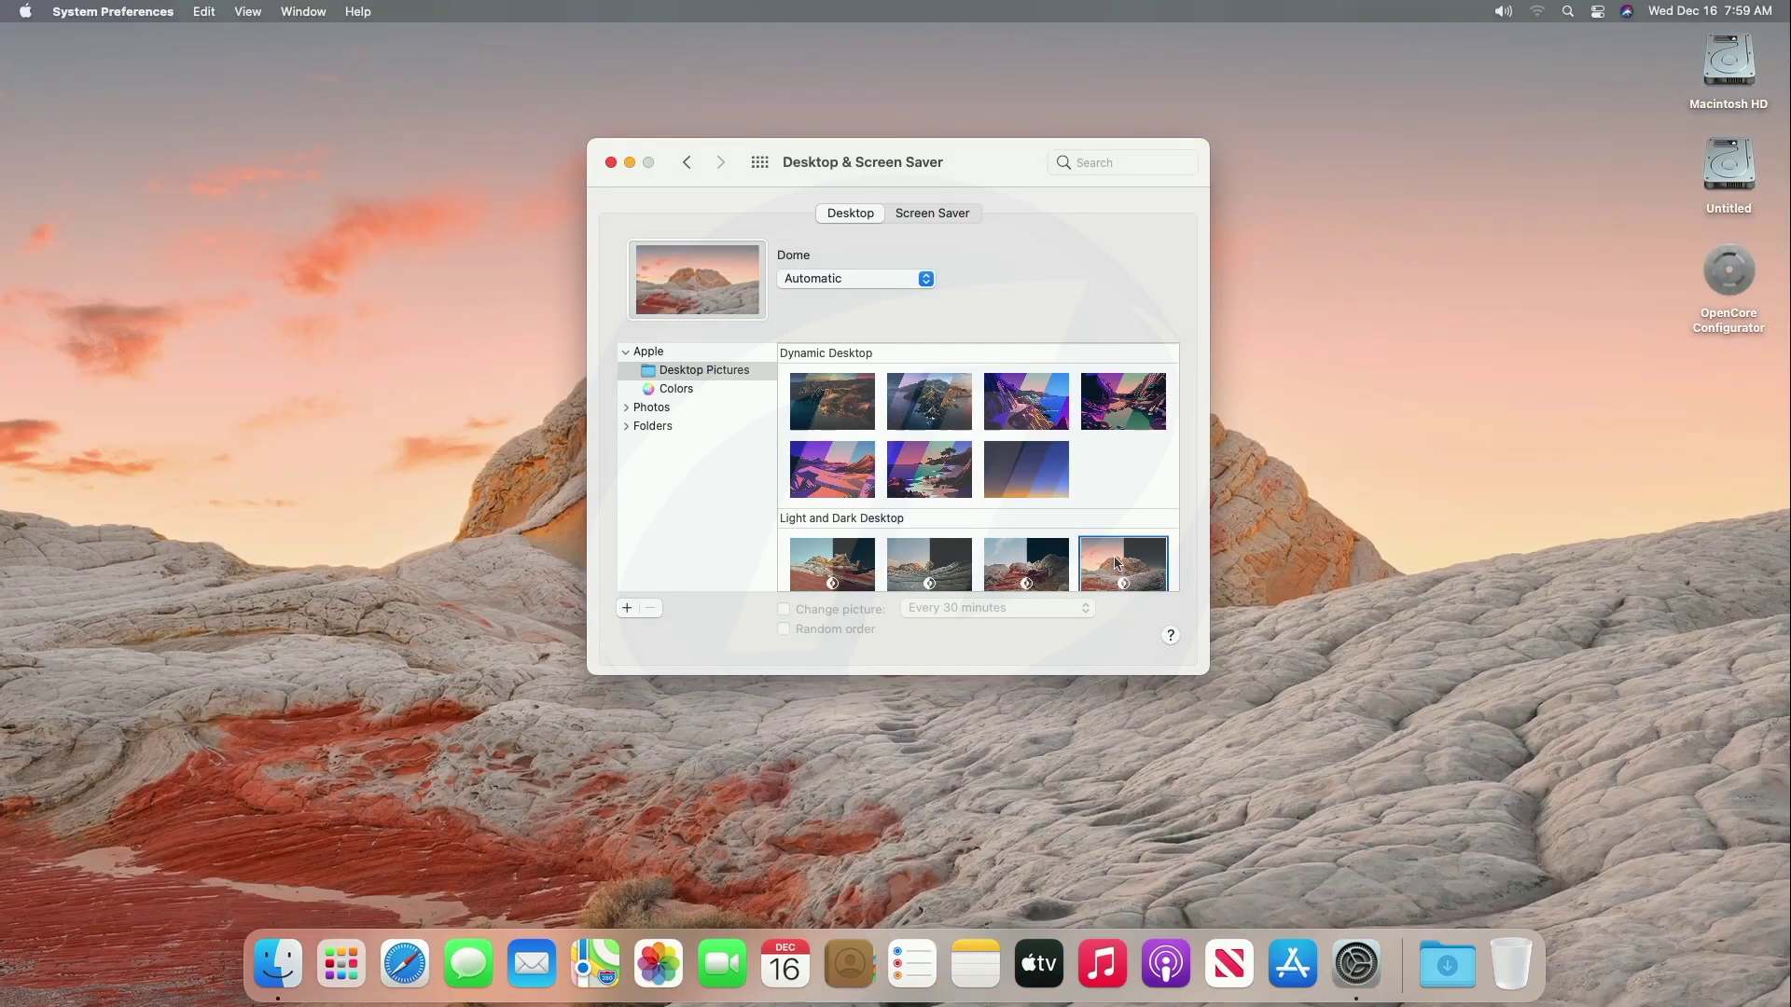
# Step: Try Big Sur Graphic, Big Sur Day, Big Sur Horizon and neighbouring Big Sur pictures as the desktop background
pyautogui.scroll(-2, 1117, 563)
pyautogui.click(832, 569)
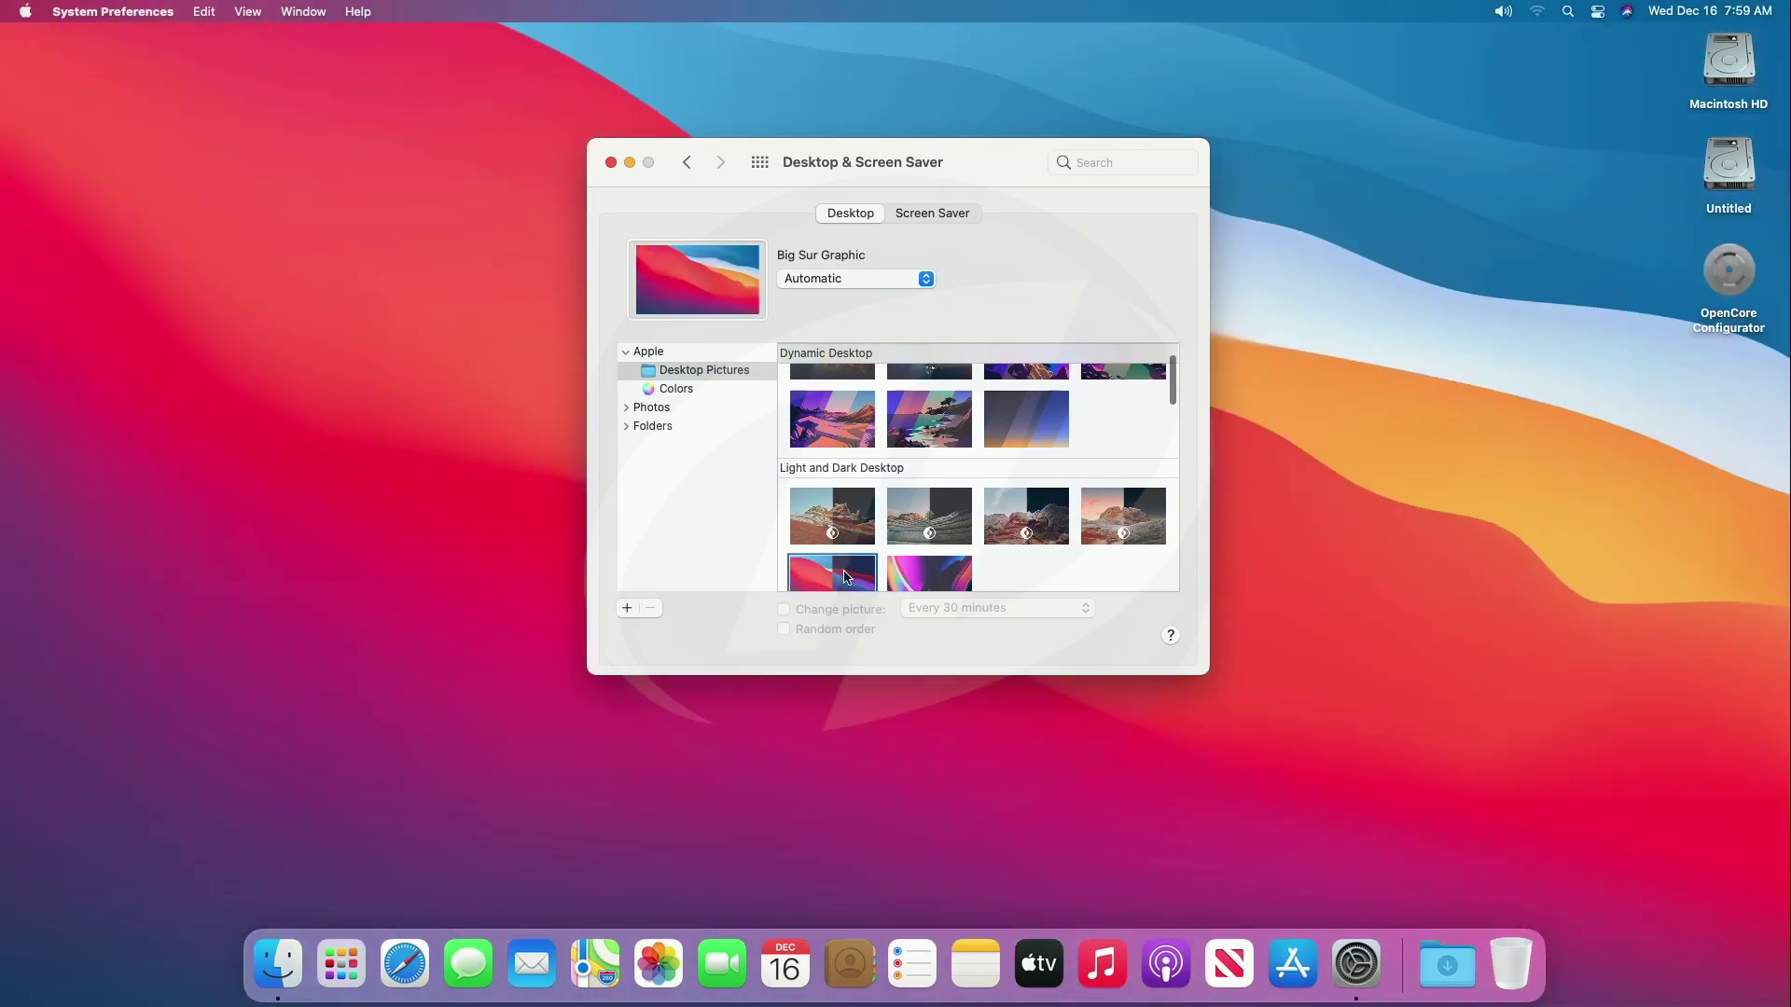
pyautogui.scroll(-3, 869, 528)
pyautogui.click(869, 527)
pyautogui.click(934, 545)
pyautogui.click(1014, 540)
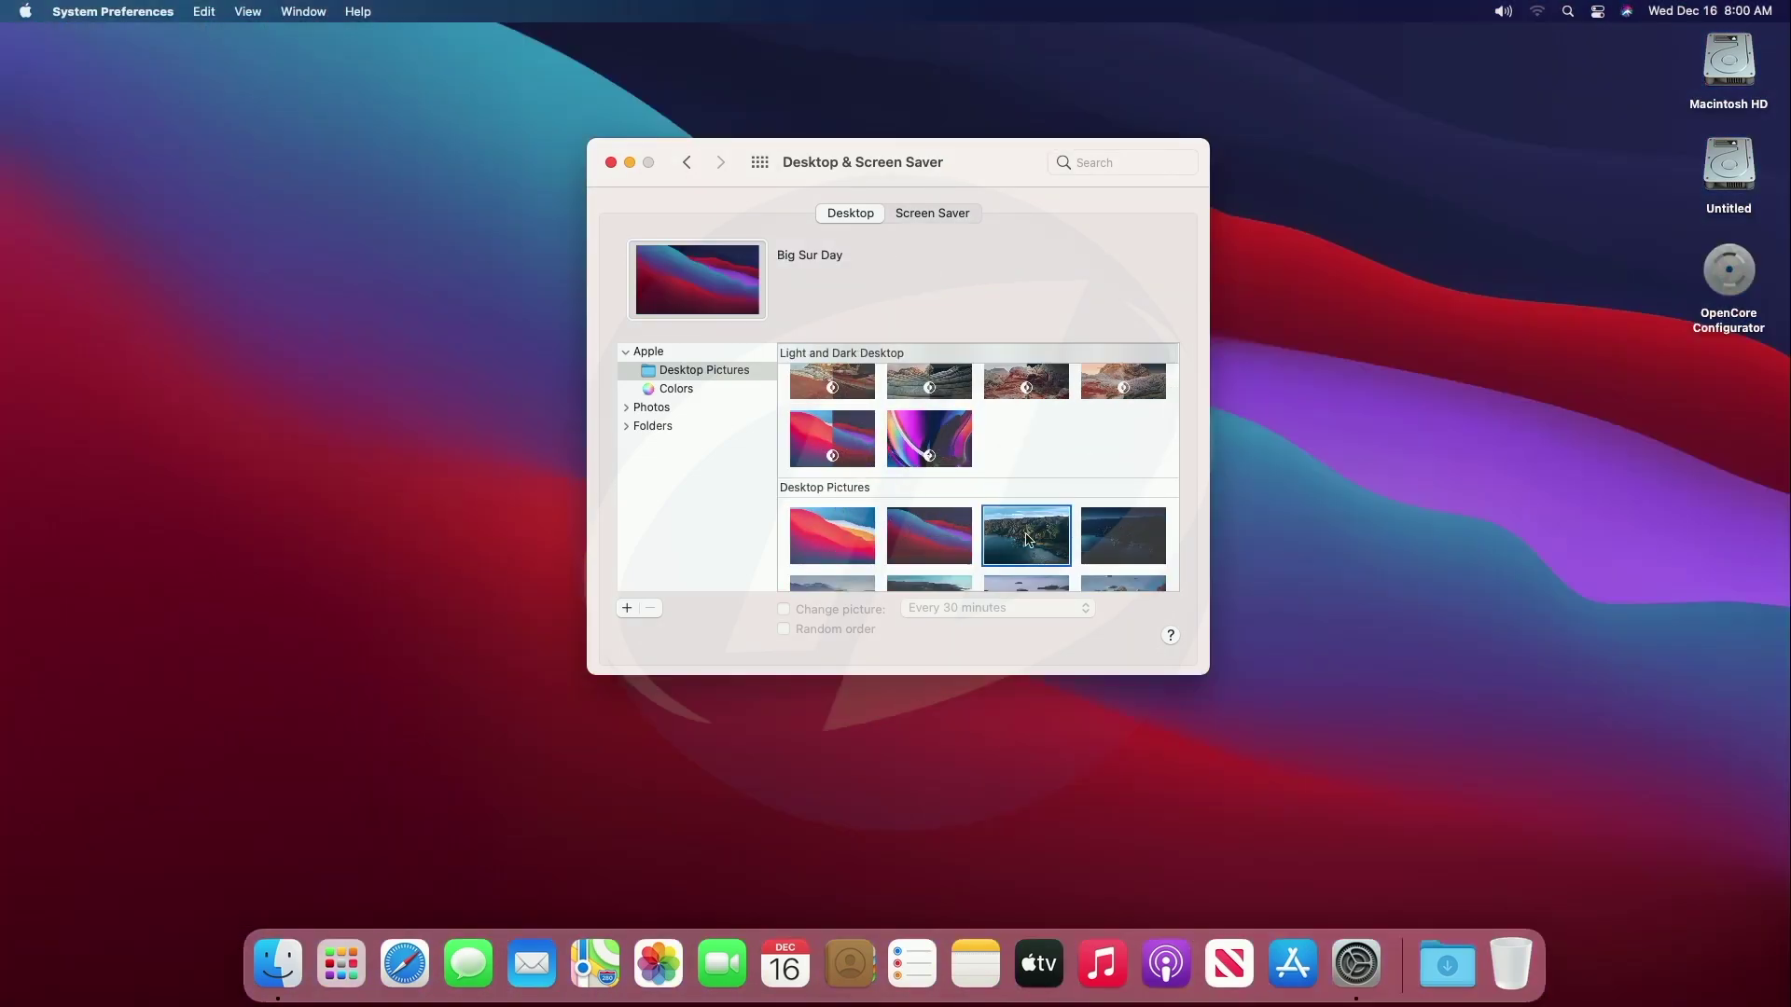
pyautogui.click(1134, 540)
pyautogui.scroll(-2, 1134, 540)
pyautogui.click(1132, 513)
pyautogui.click(1025, 511)
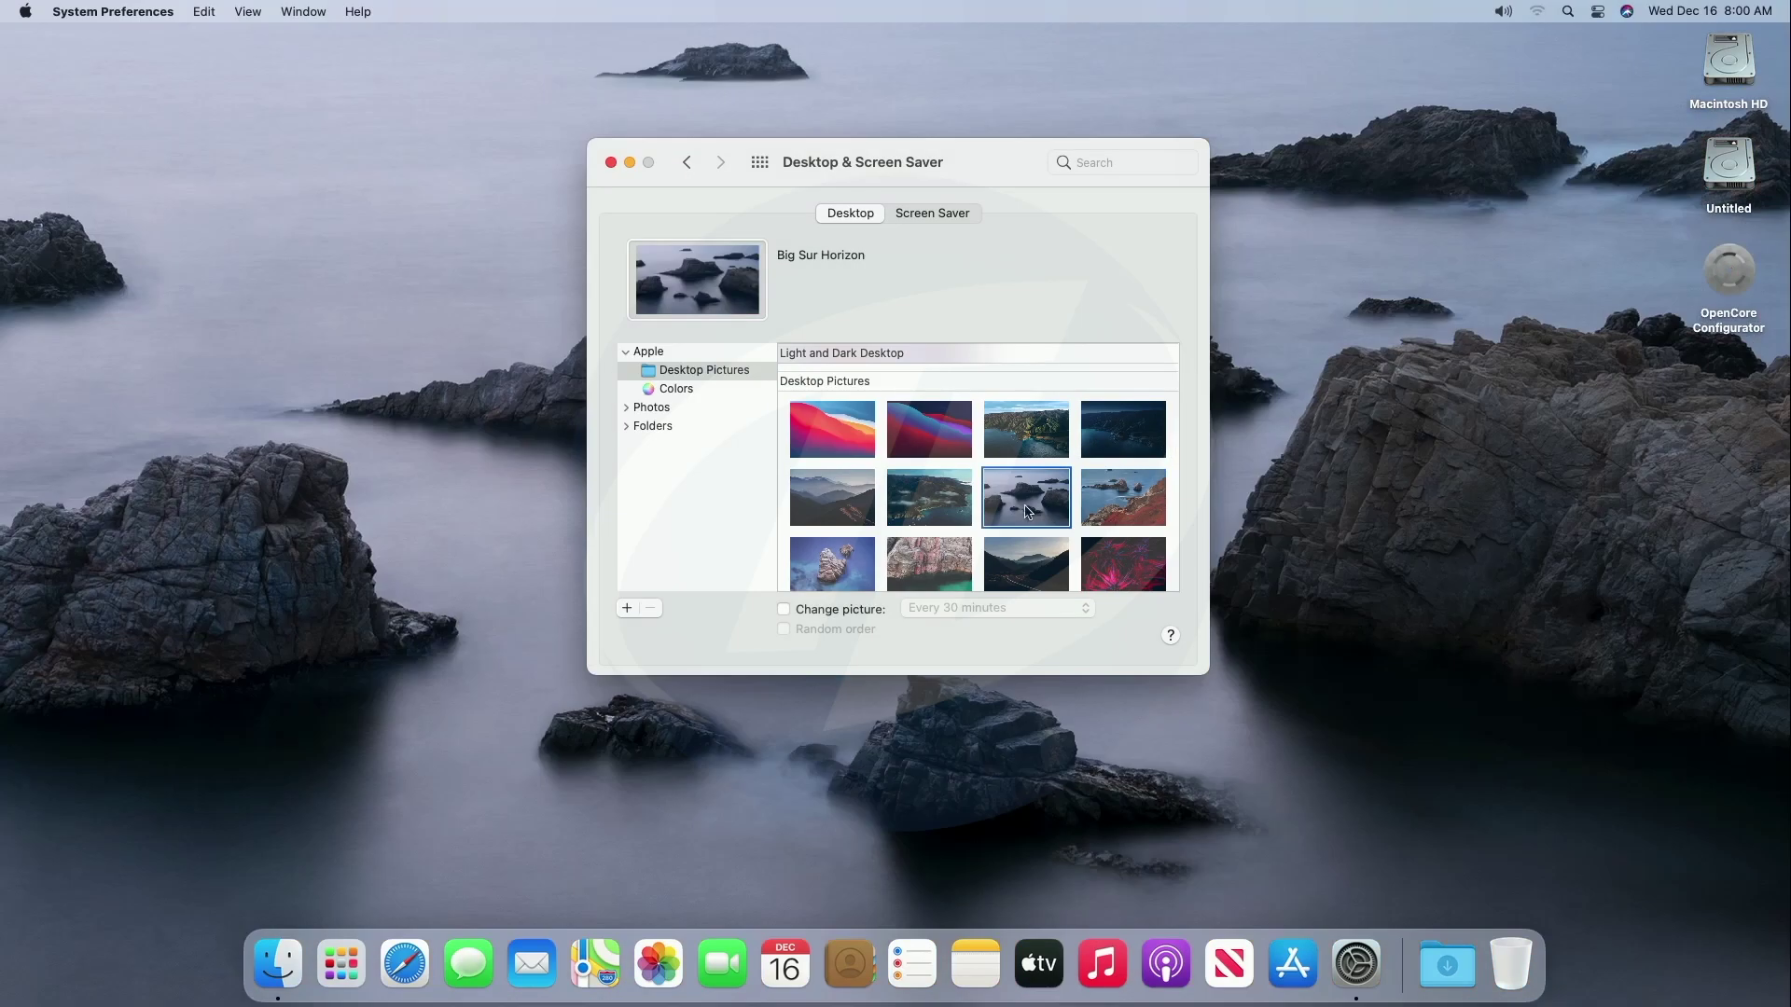
# Step: Try more still pictures as the desktop background, including Big Sur Water's Edge, Catalina Coast and Big Sur Night Grasses
pyautogui.click(892, 503)
pyautogui.click(832, 497)
pyautogui.scroll(-2, 832, 494)
pyautogui.click(832, 491)
pyautogui.click(929, 492)
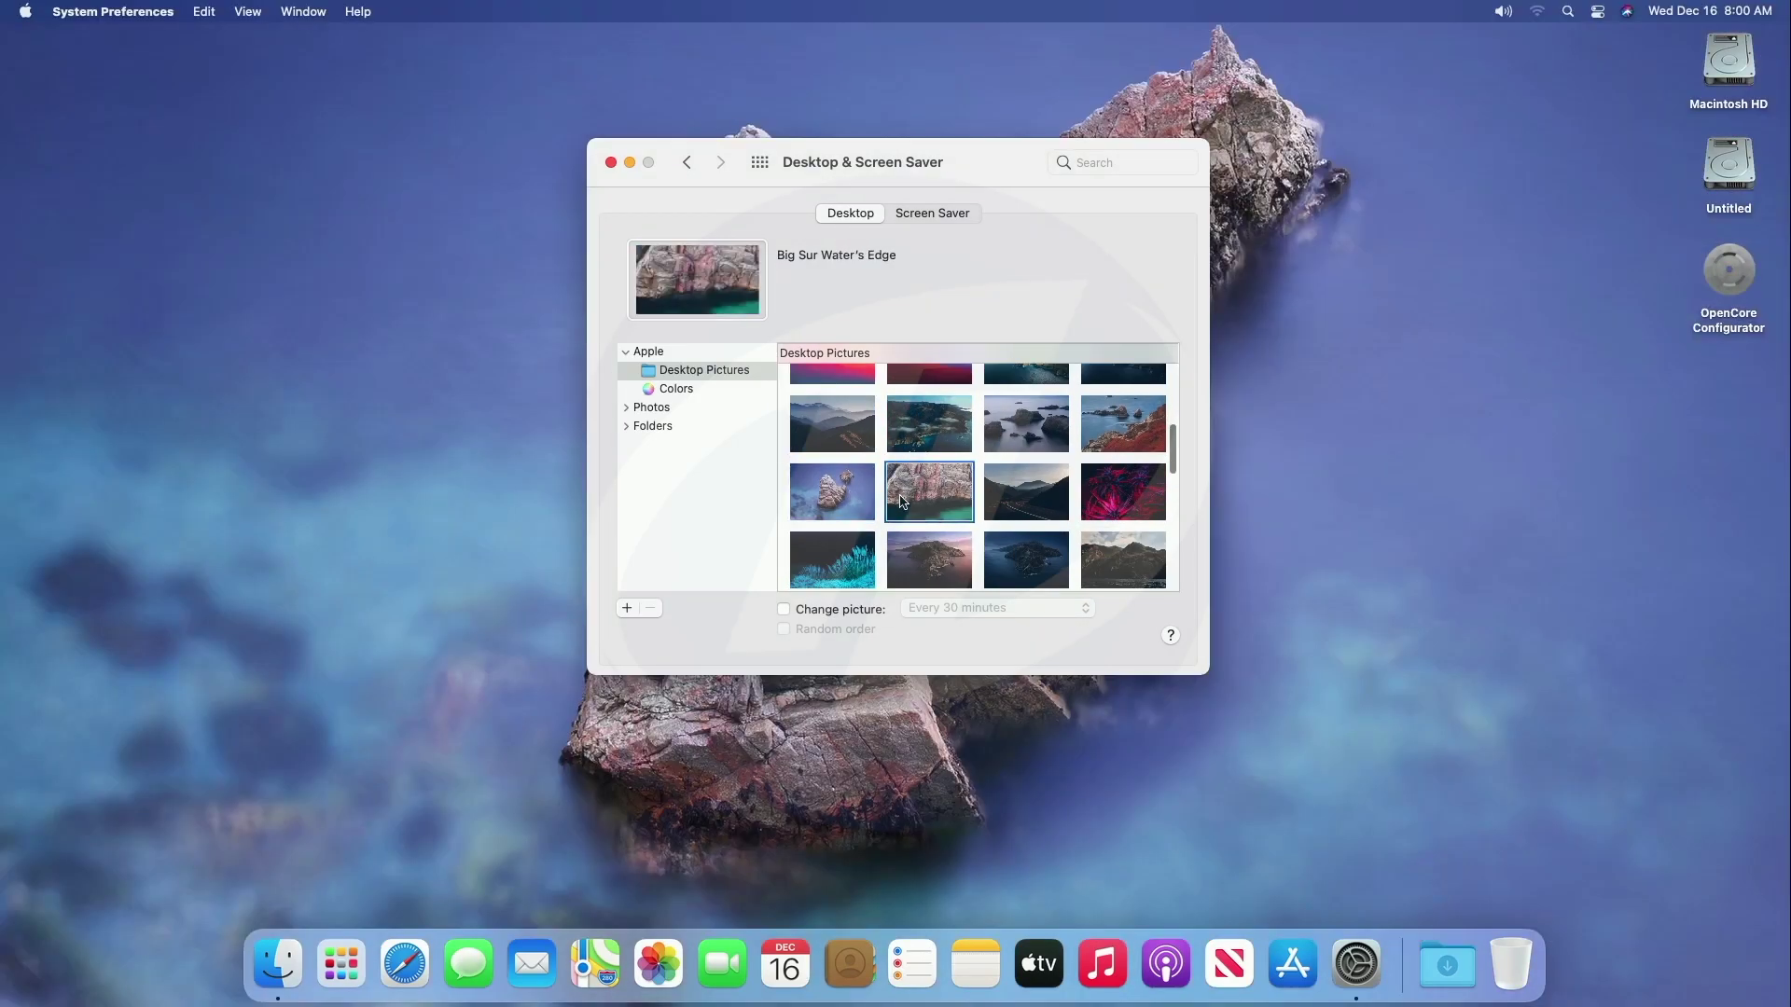
pyautogui.click(1025, 491)
pyautogui.click(1087, 508)
pyautogui.click(1124, 555)
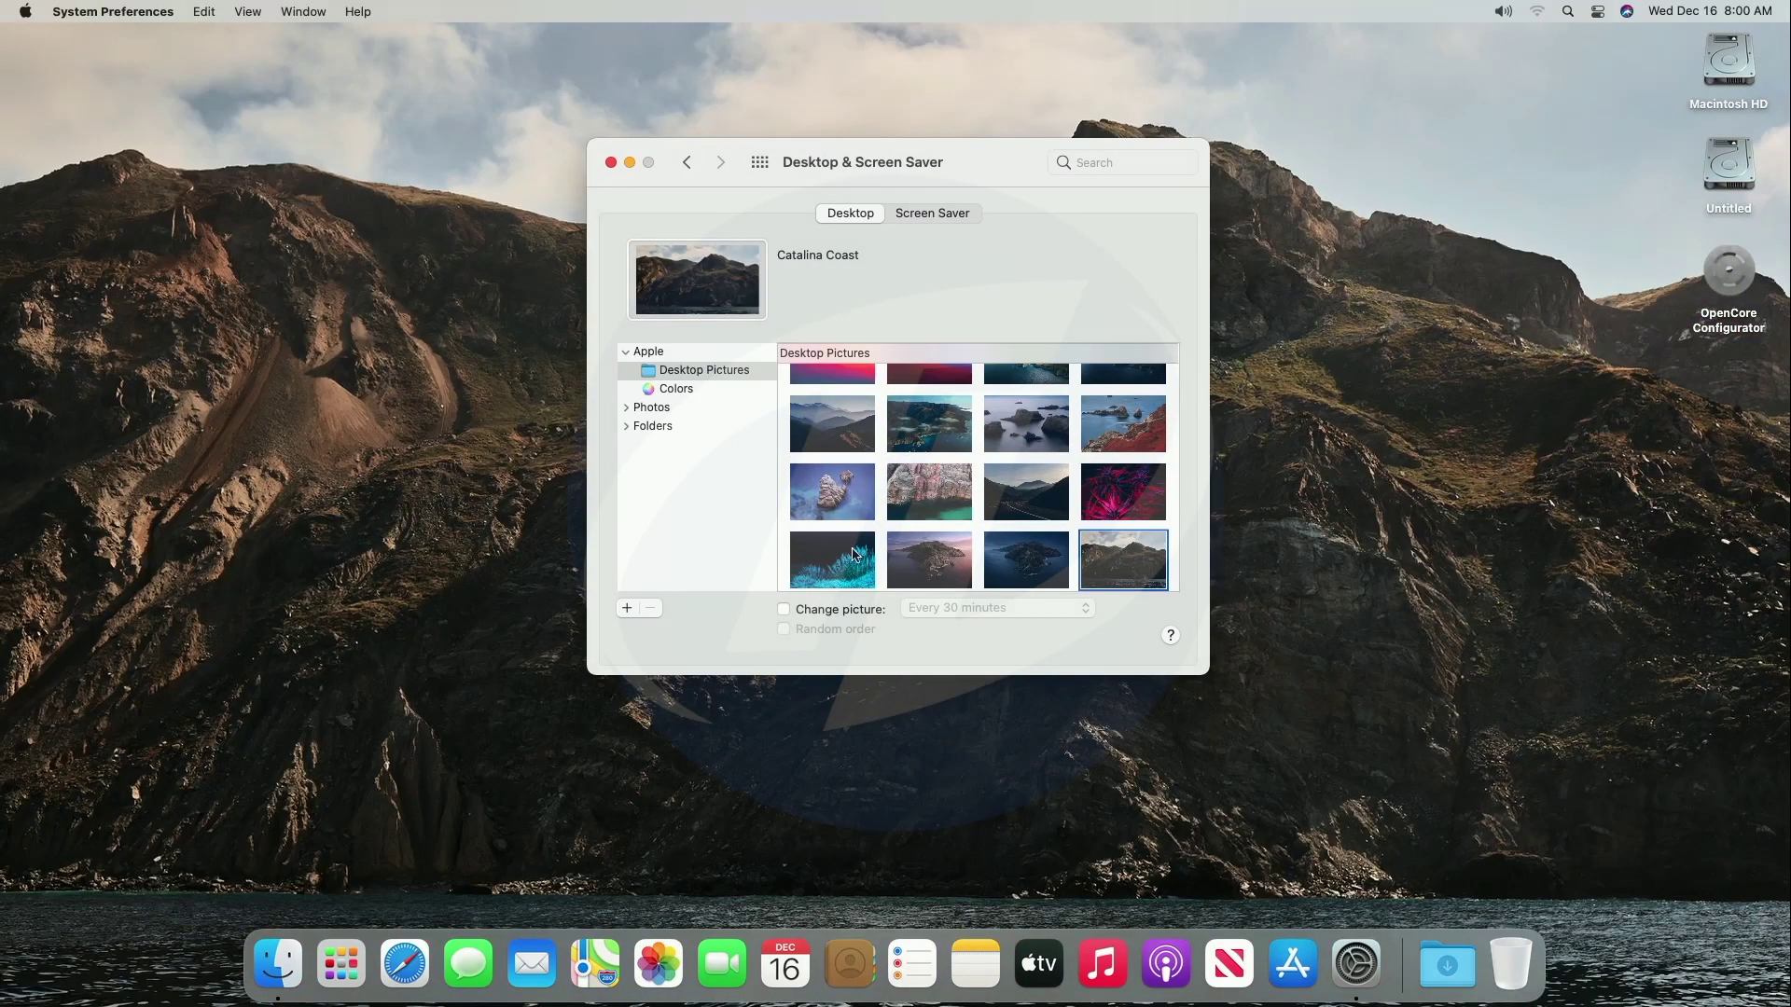
pyautogui.click(856, 555)
# Step: Set the bright red, orange and blue Big Sur graphic as the desktop background and return to the preferences overview
pyautogui.scroll(-1, 856, 552)
pyautogui.scroll(5, 856, 547)
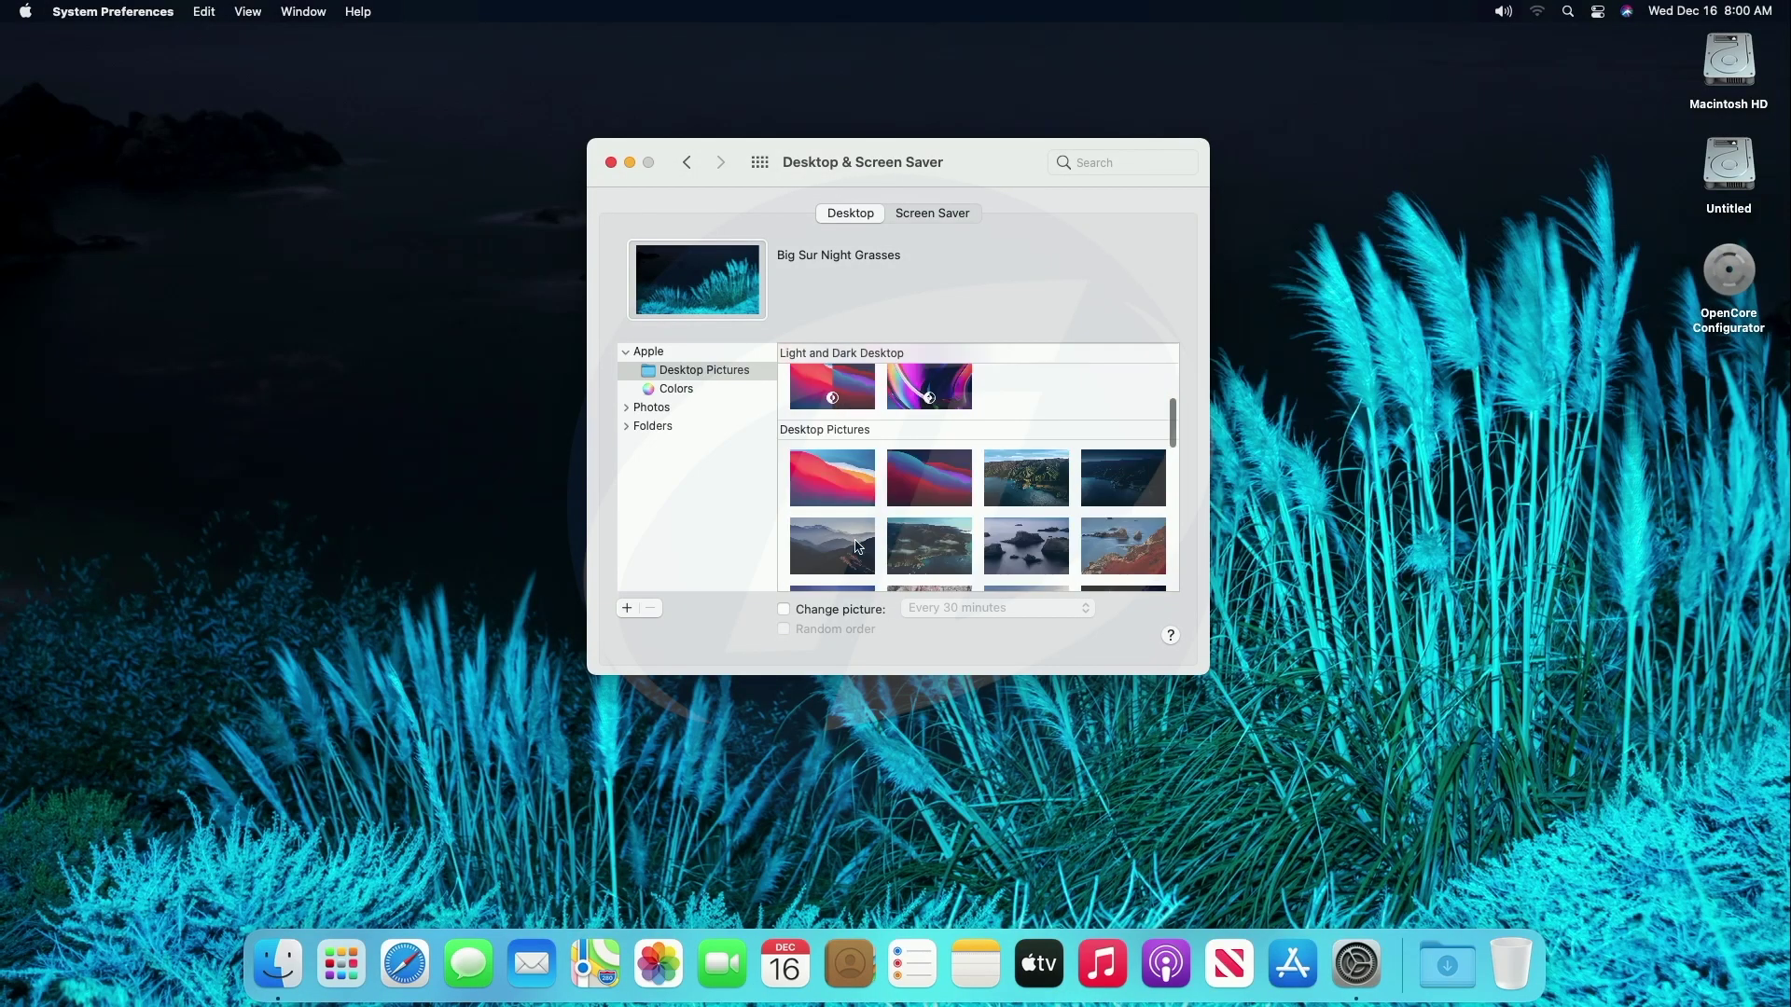
pyautogui.click(858, 532)
pyautogui.click(686, 162)
# Step: Enable Magnification for the Dock in the Dock & Menu Bar preferences and return to the preferences overview
pyautogui.click(783, 326)
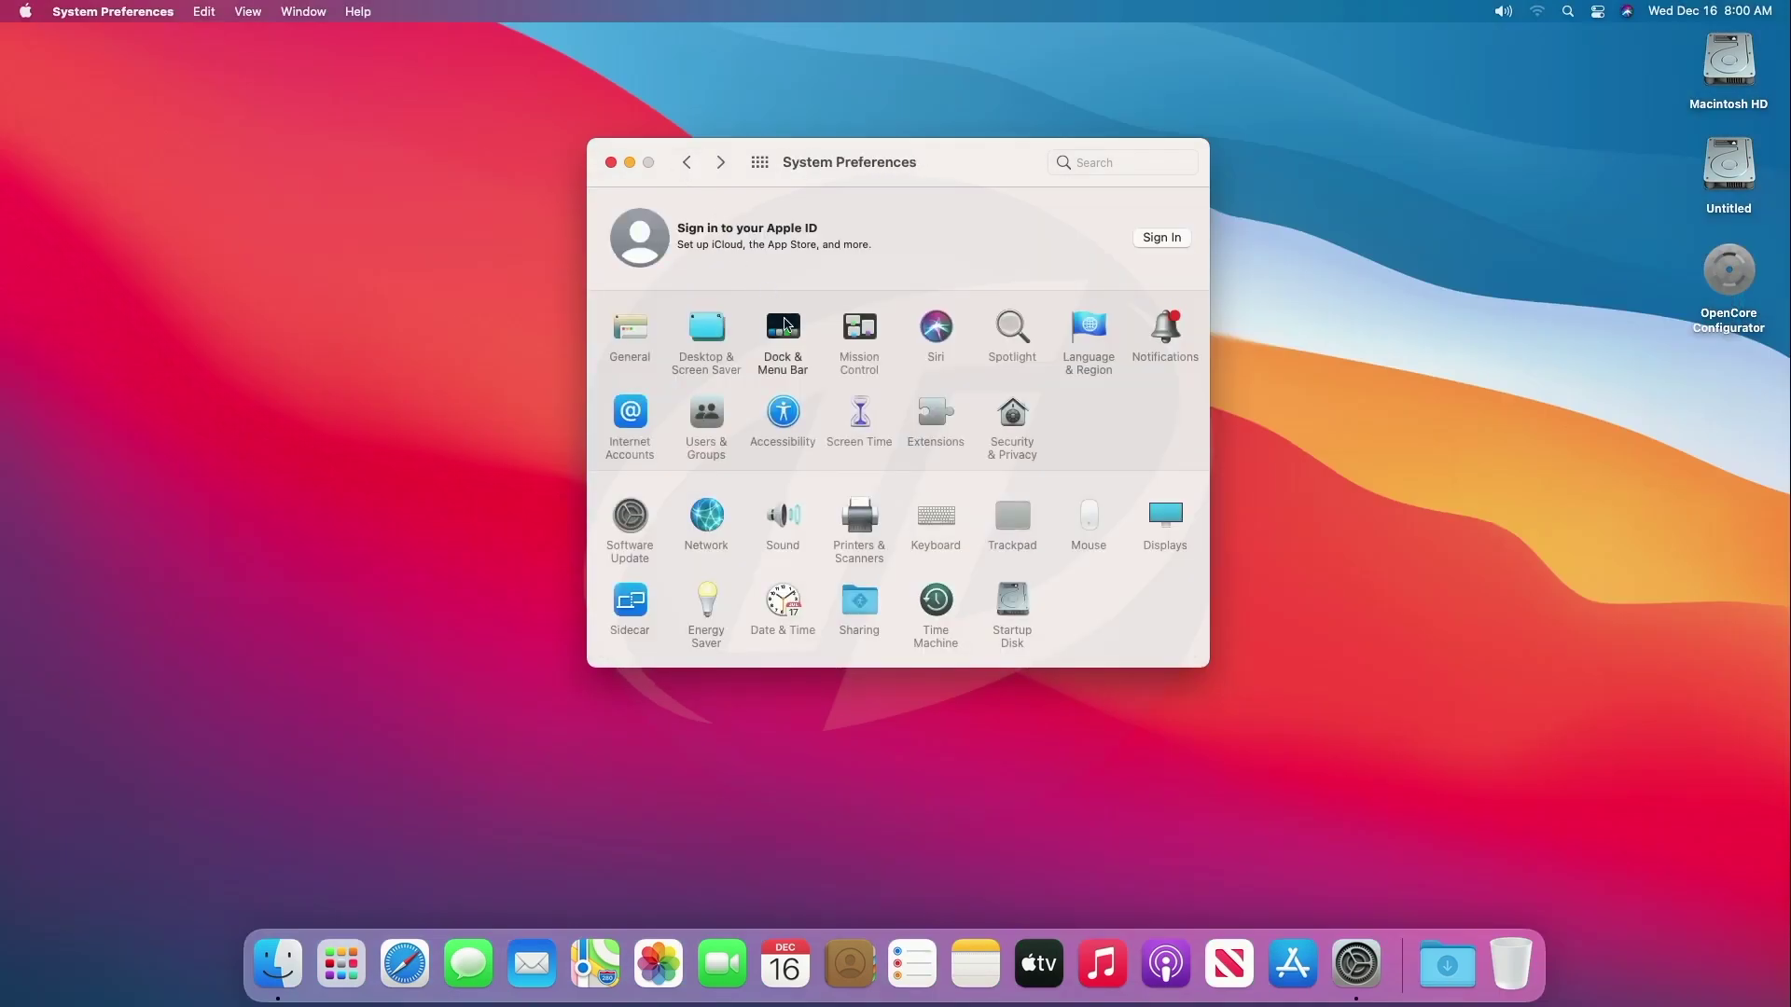
pyautogui.click(1030, 238)
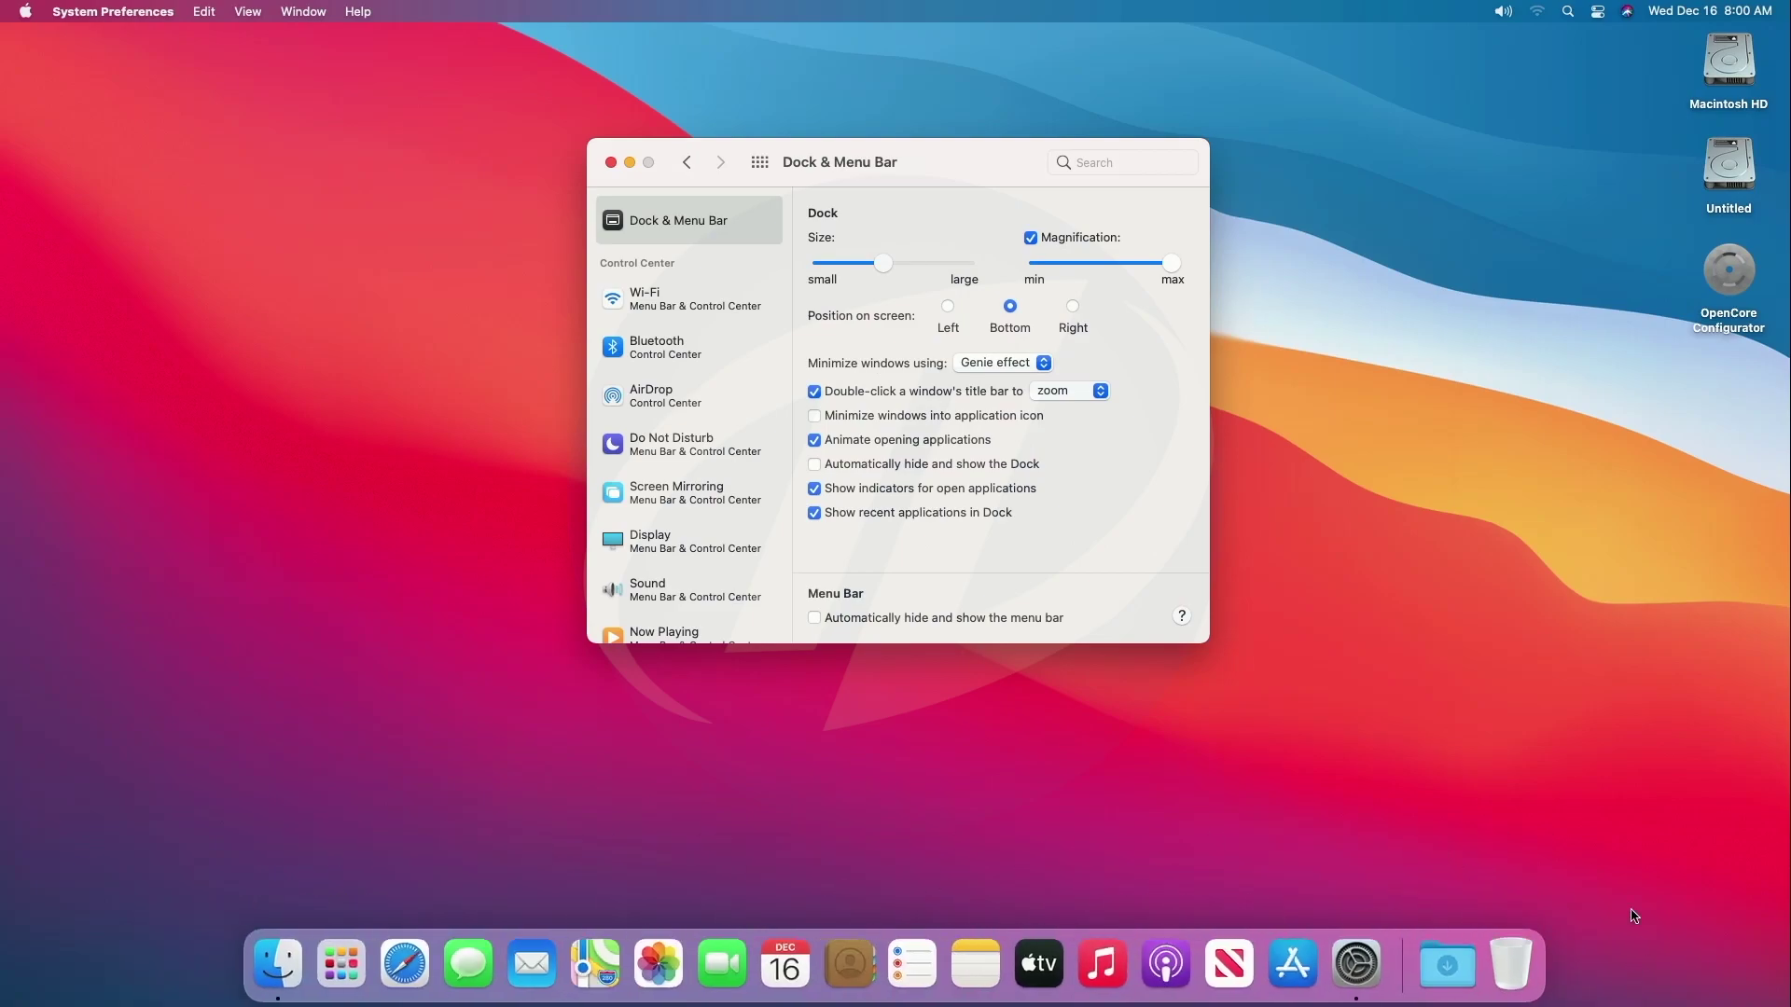
pyautogui.click(760, 166)
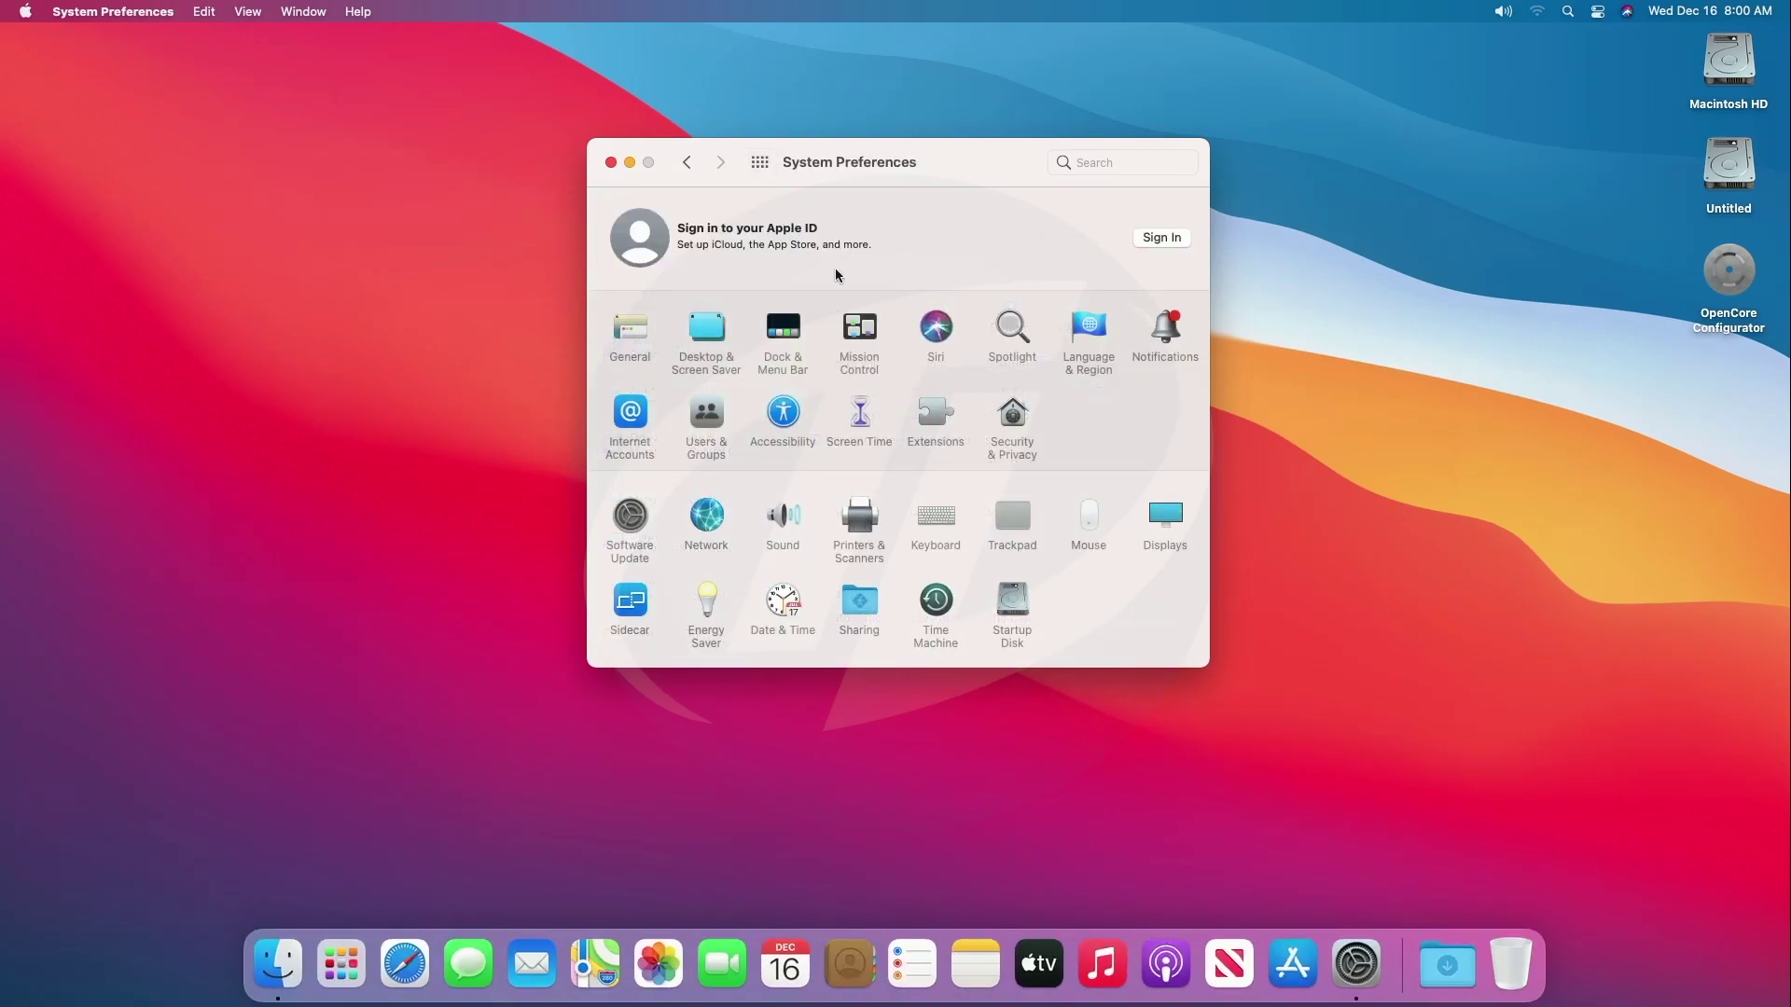
# Step: View the Color and Night Shift settings in the Displays preferences and return to the preferences overview
pyautogui.click(1171, 519)
pyautogui.click(896, 209)
pyautogui.click(952, 210)
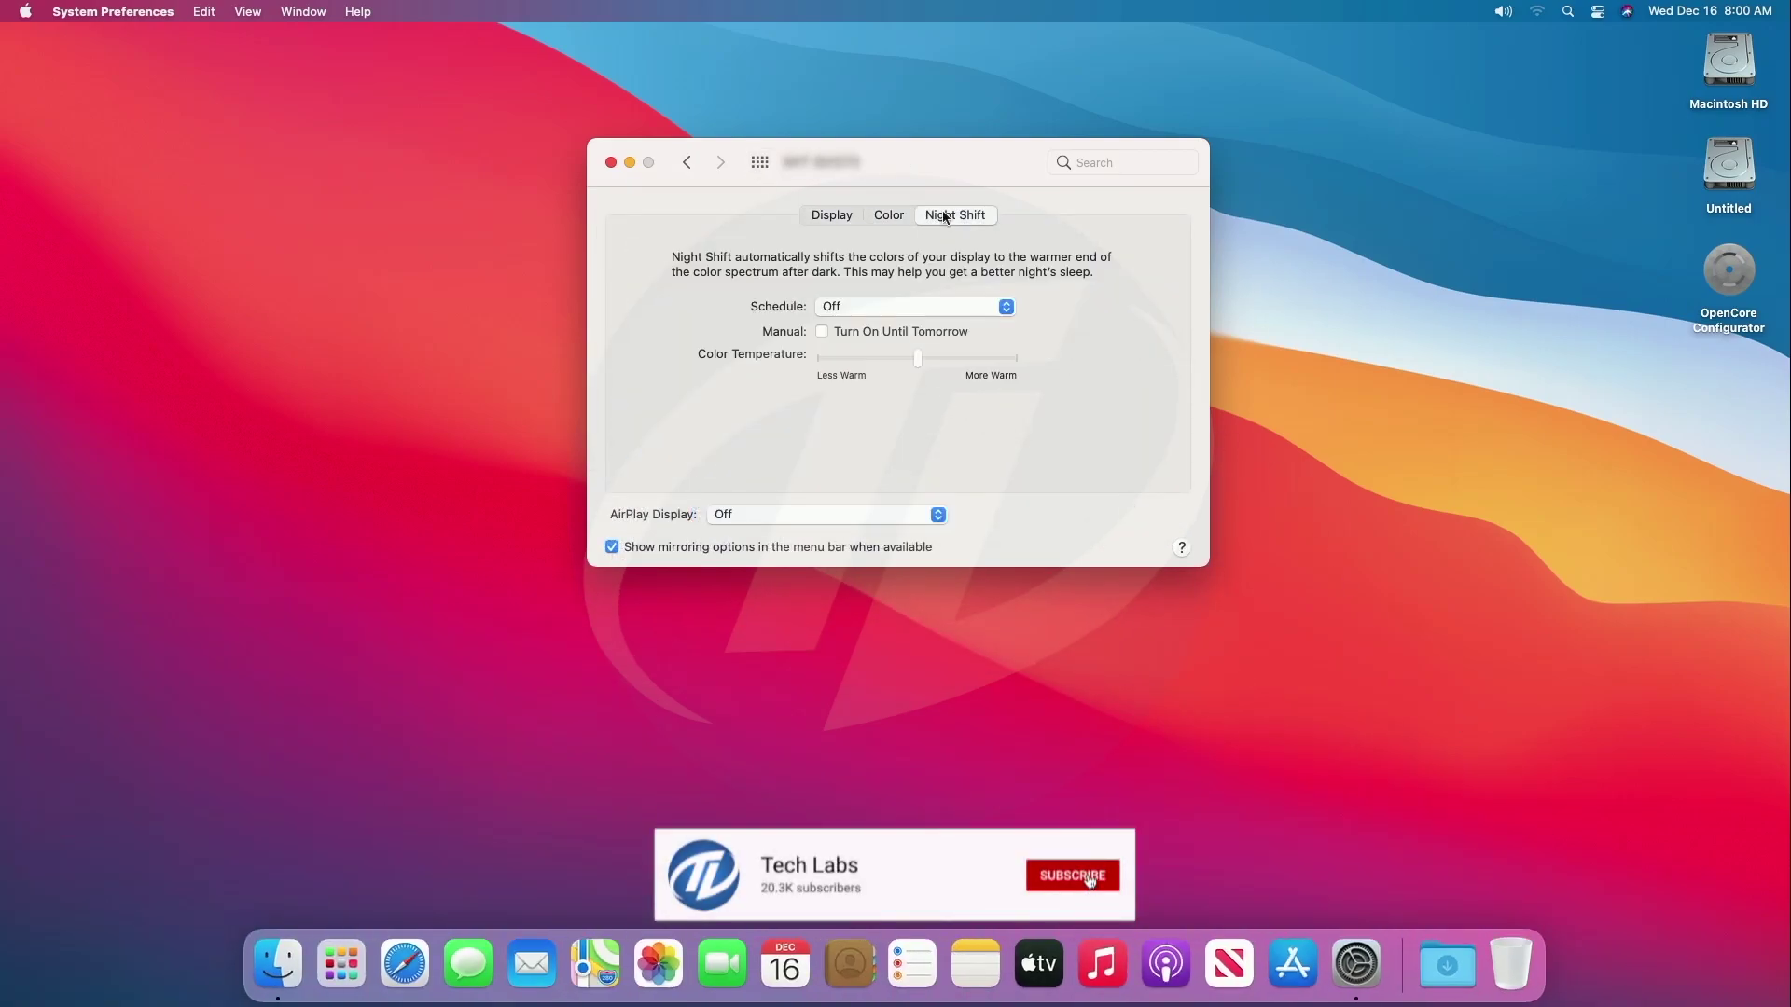
pyautogui.click(763, 166)
# Step: View the Sidecar preferences and close System Preferences
pyautogui.click(639, 605)
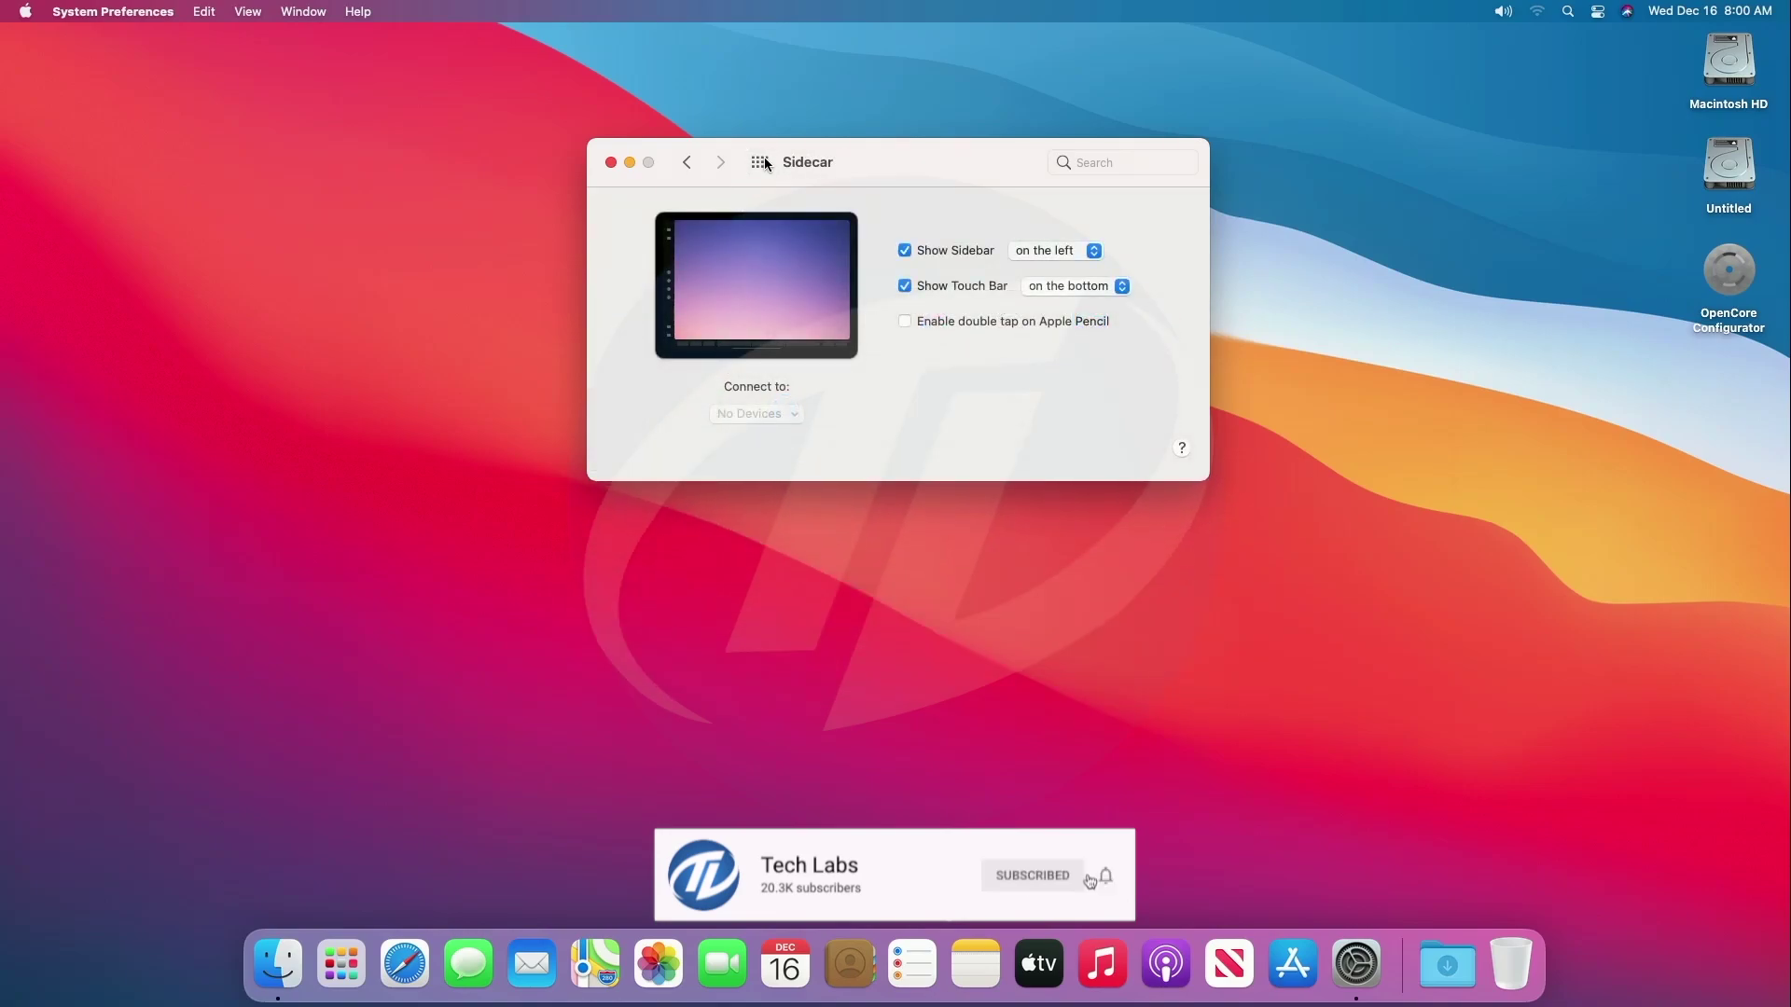
pyautogui.click(685, 164)
pyautogui.click(611, 163)
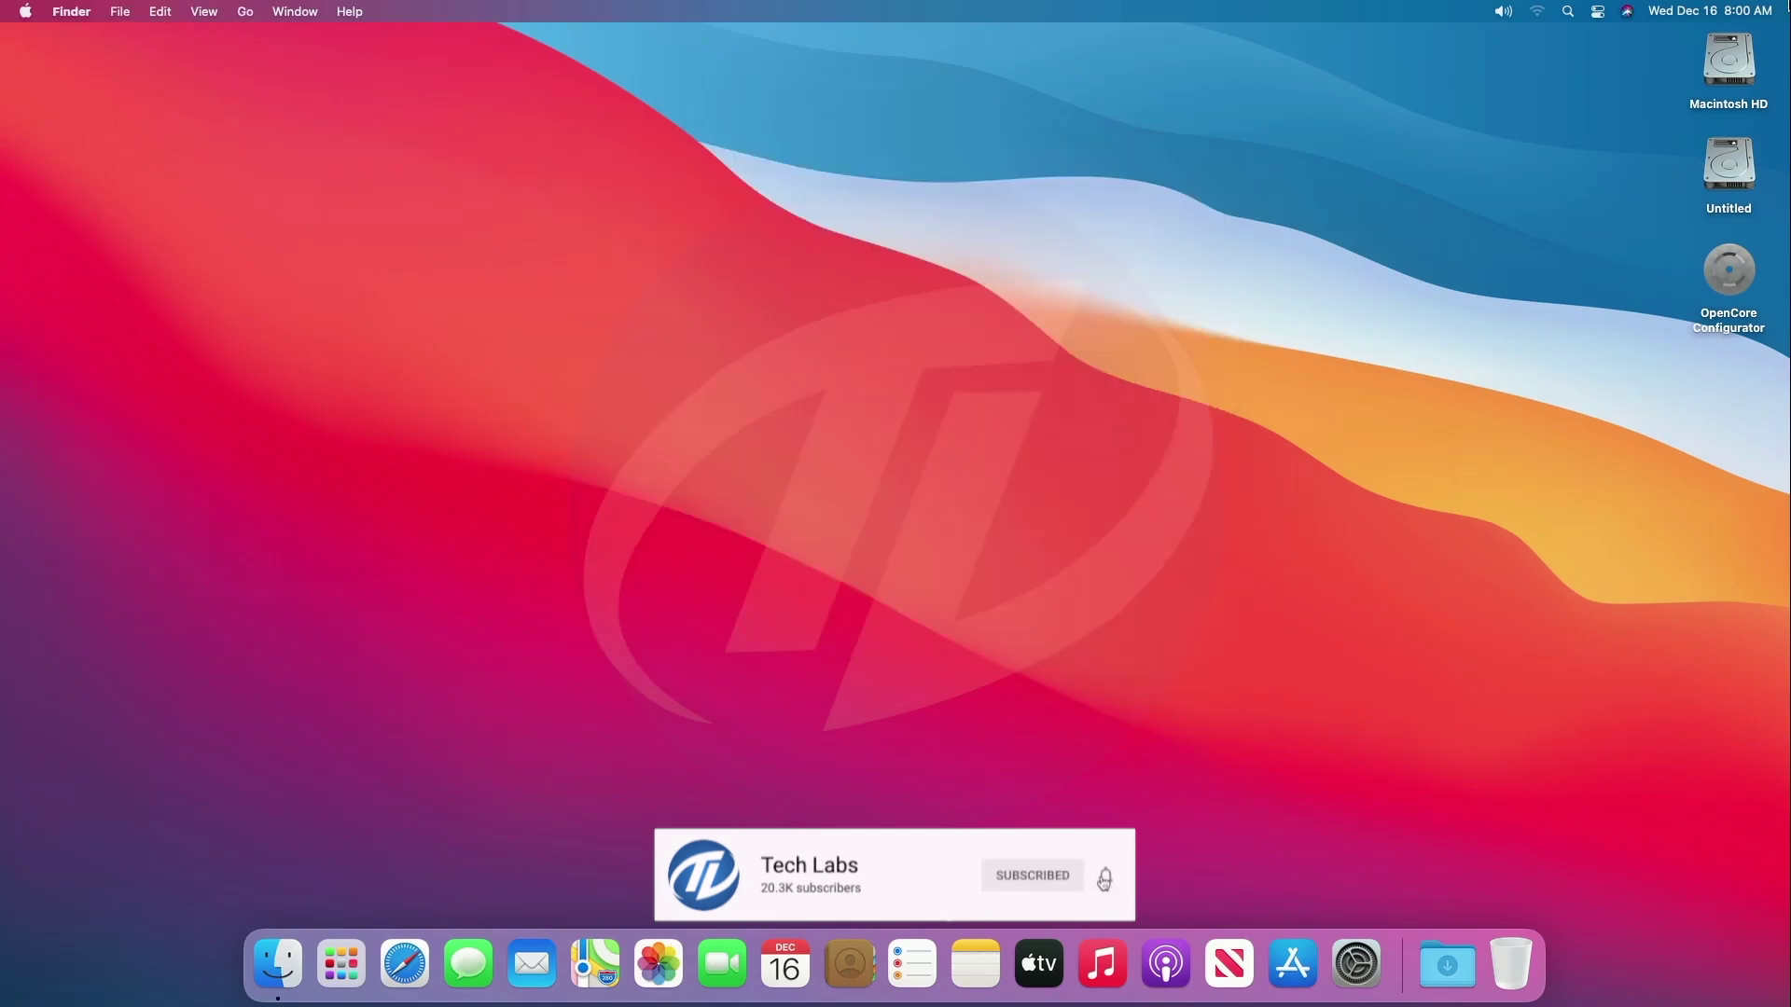
# Step: Check Notification Center, and try the Sound volume slider in Control Center
pyautogui.click(1762, 7)
pyautogui.click(1117, 345)
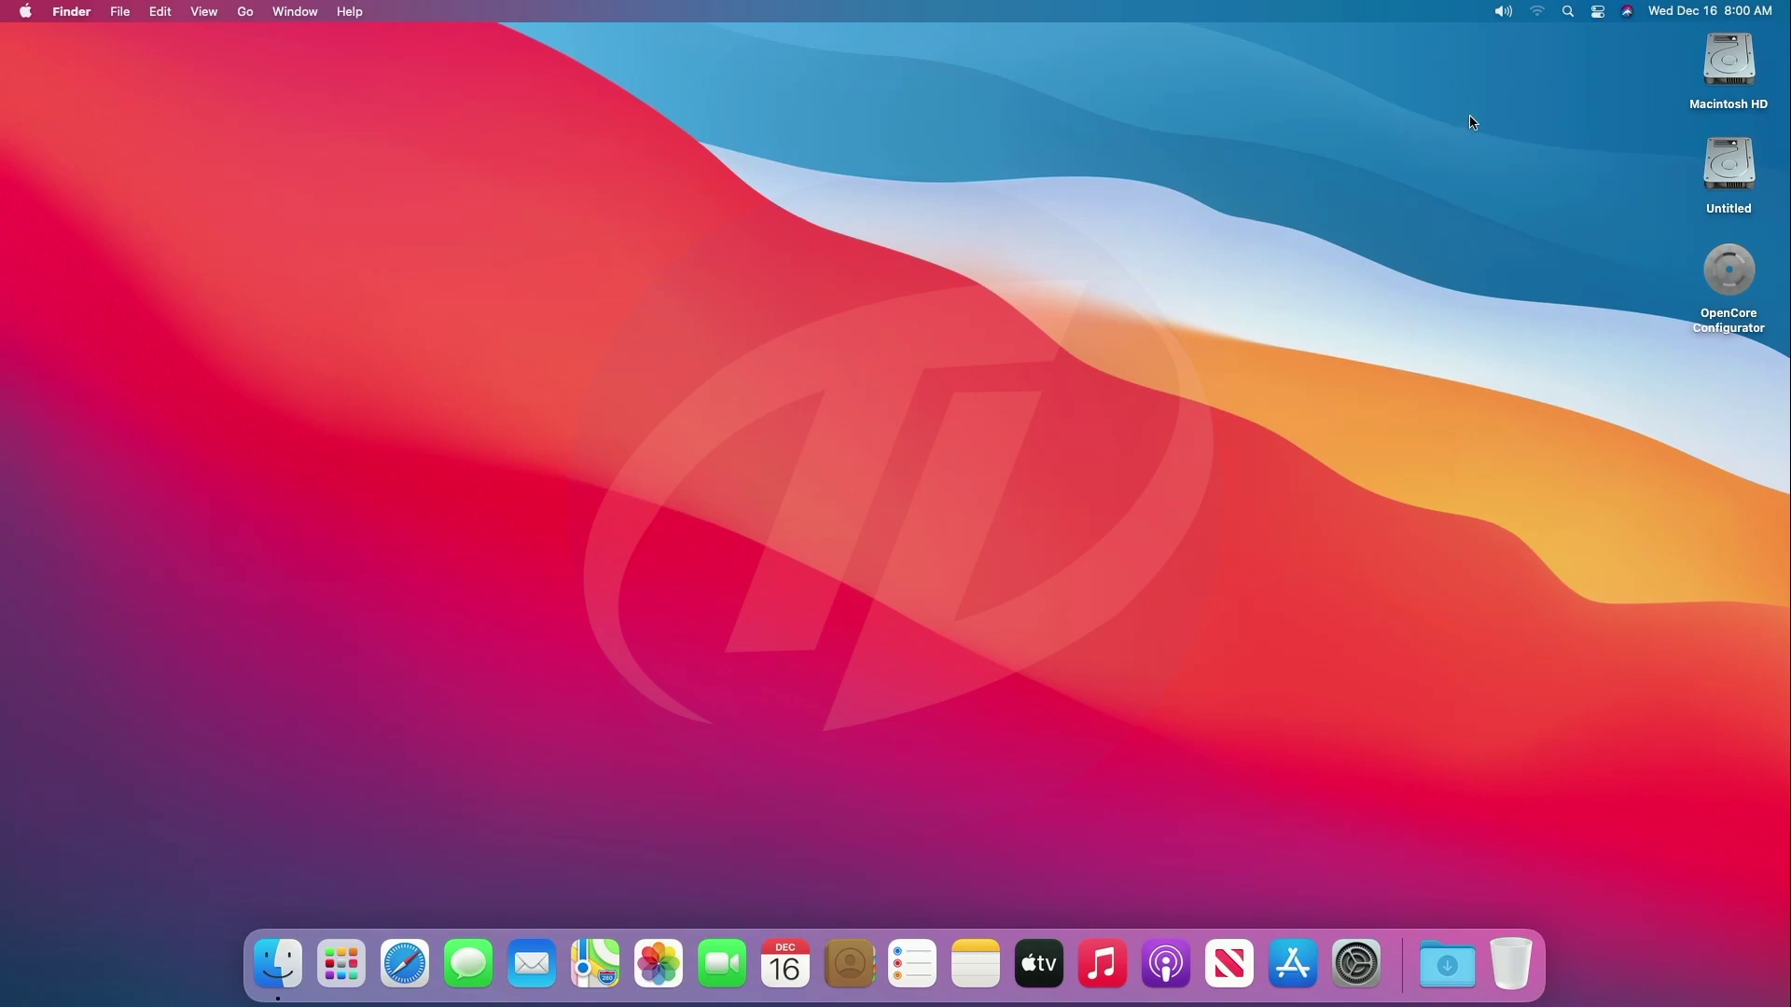
pyautogui.click(1599, 12)
pyautogui.moveTo(1717, 283); pyautogui.dragTo(1642, 284)
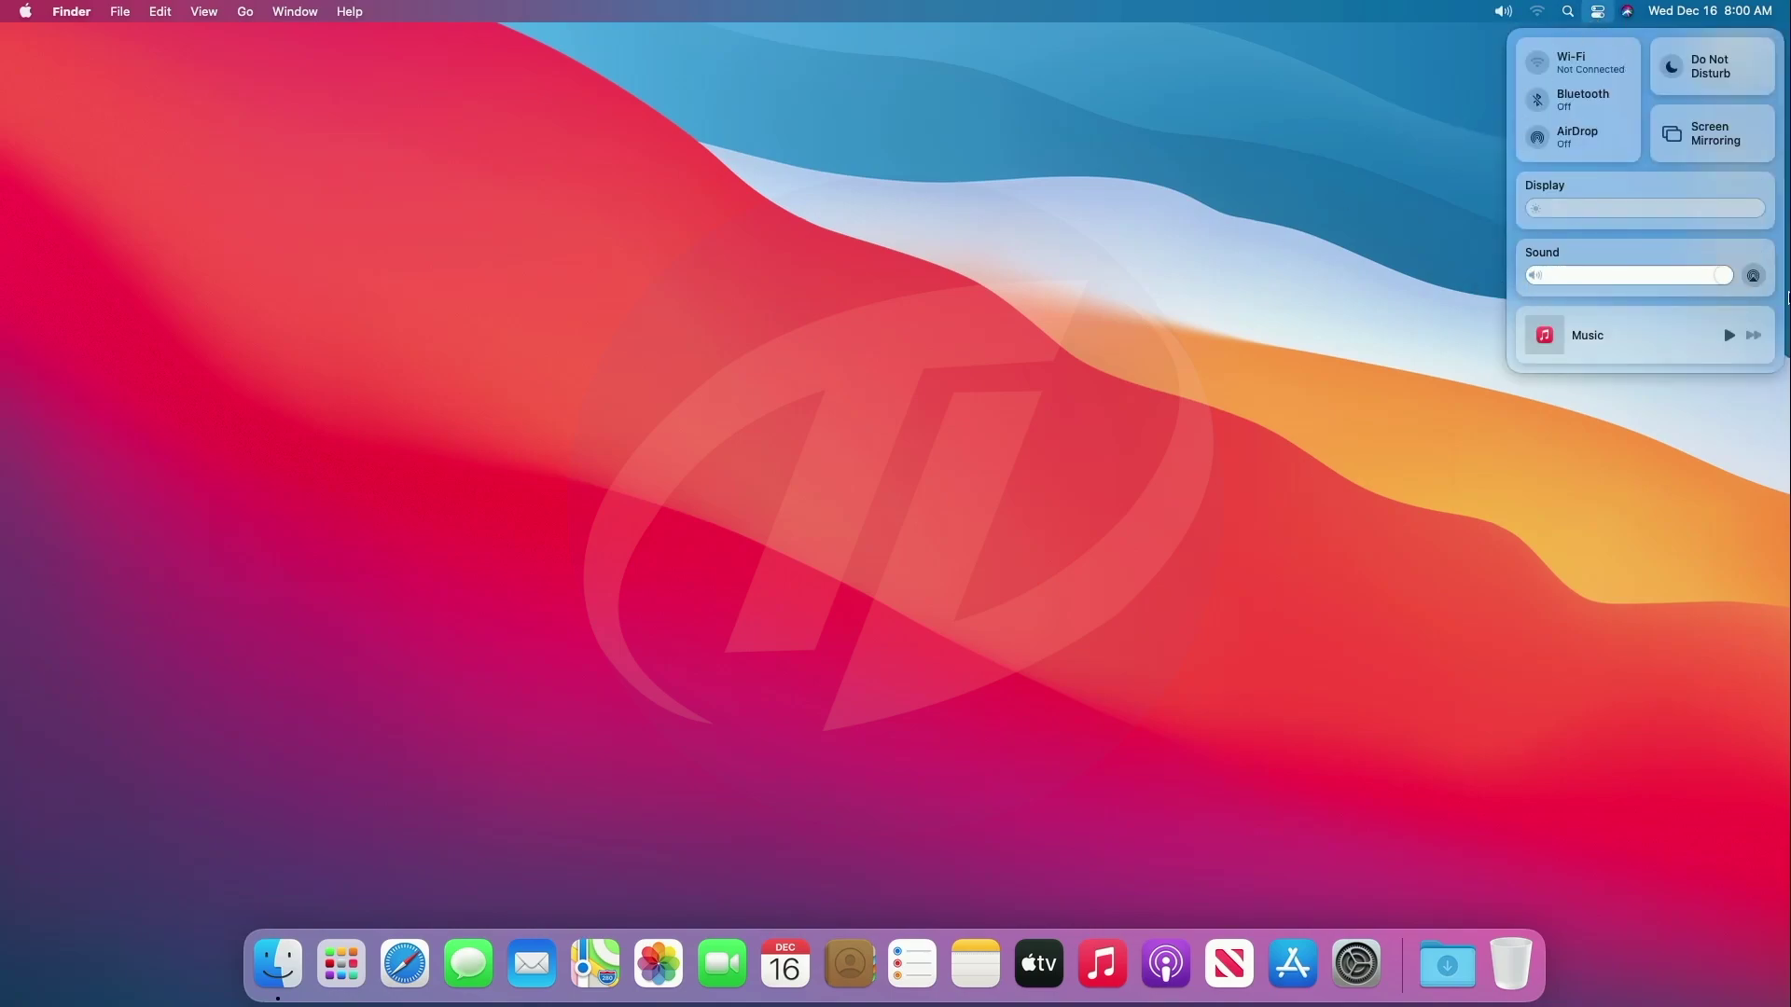